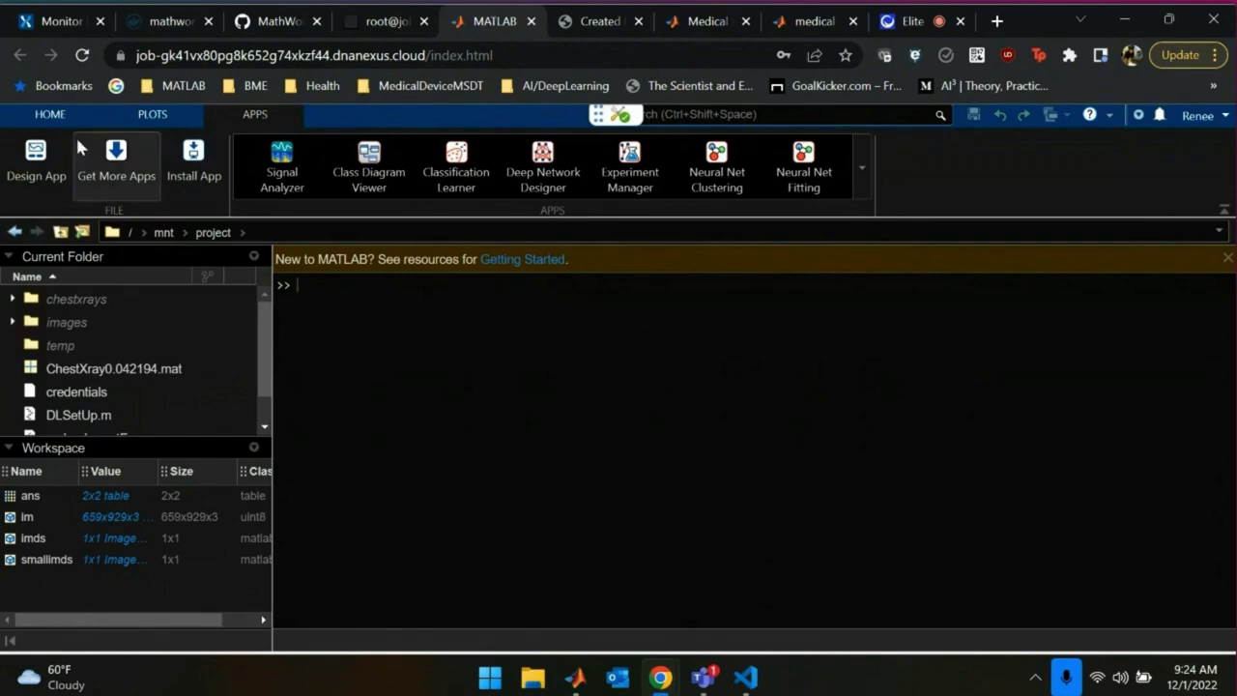
Review the MATLAB_testing project's running jobs on DNAnexus and the docker pull and run commands for mathworks/matlab-deep-learning on Docker Hub.
click(49, 119)
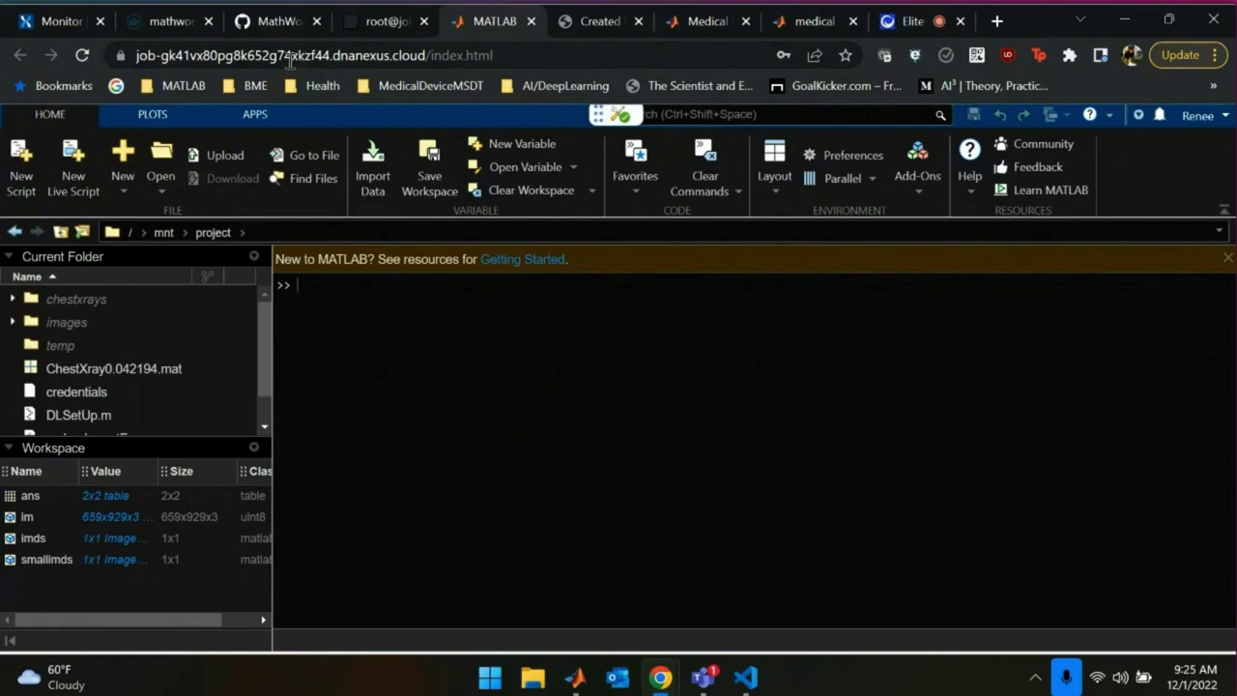
mouse_move(46, 14)
click(56, 12)
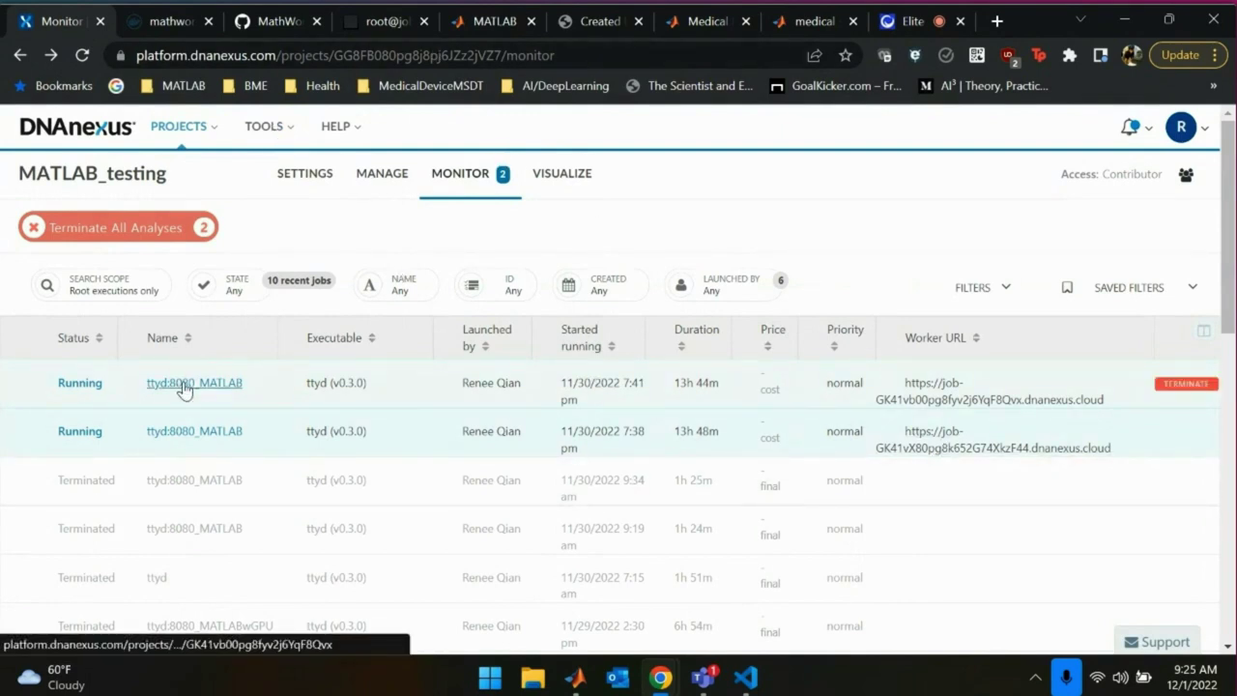
click(186, 19)
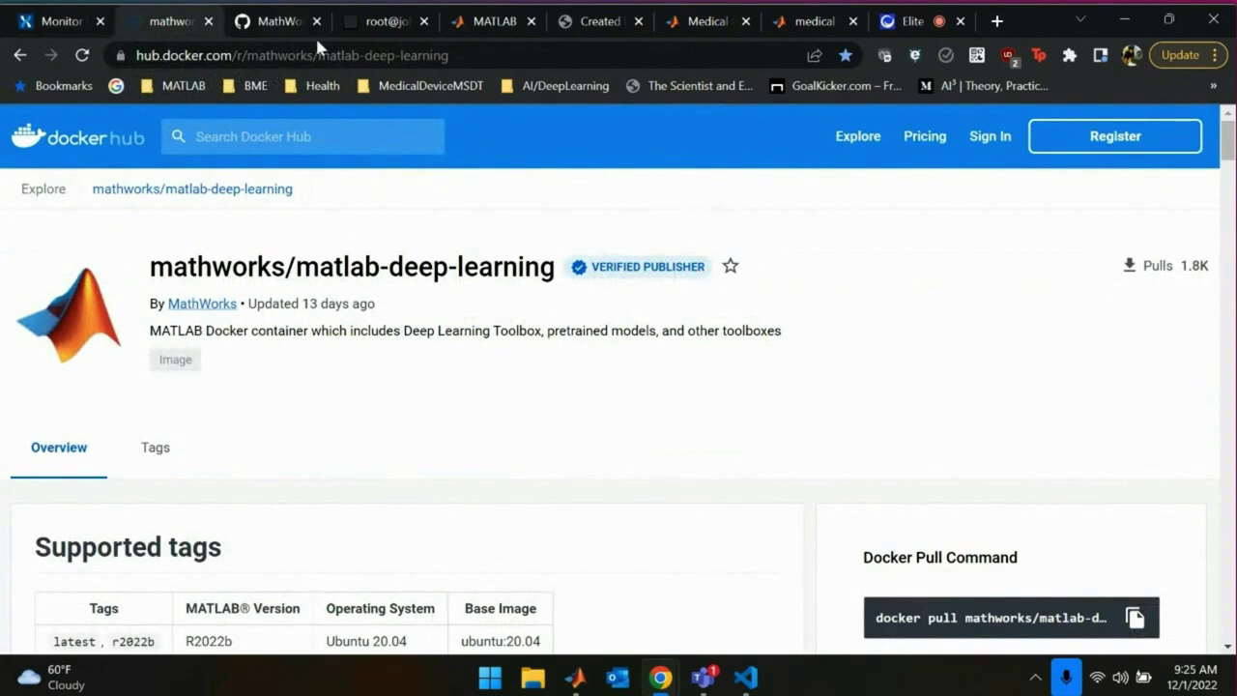
scroll(436, 357, down, 7)
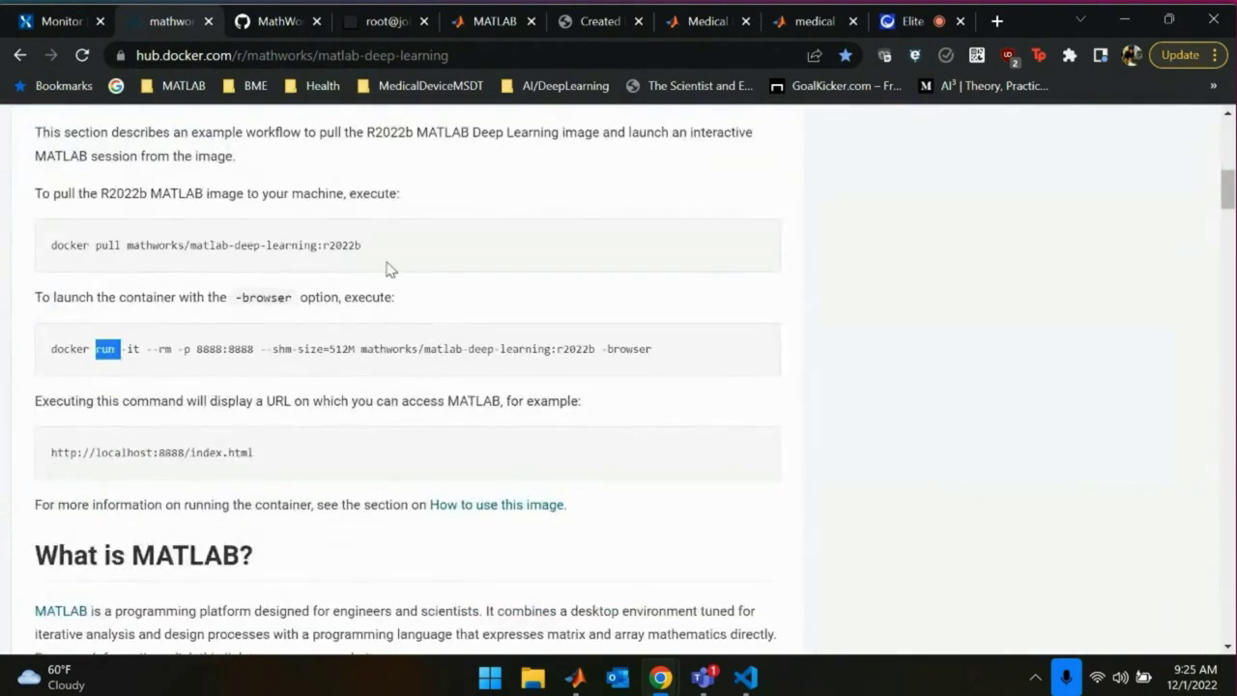
drag(364, 247, 98, 245)
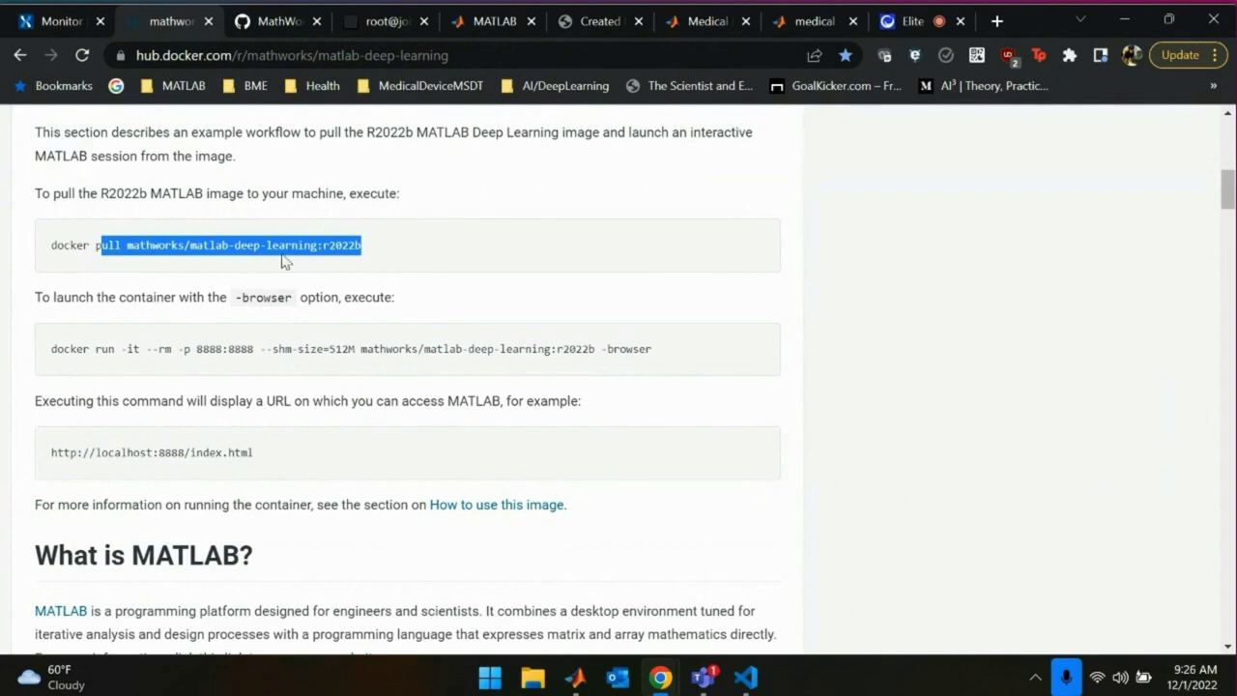
double_click(111, 352)
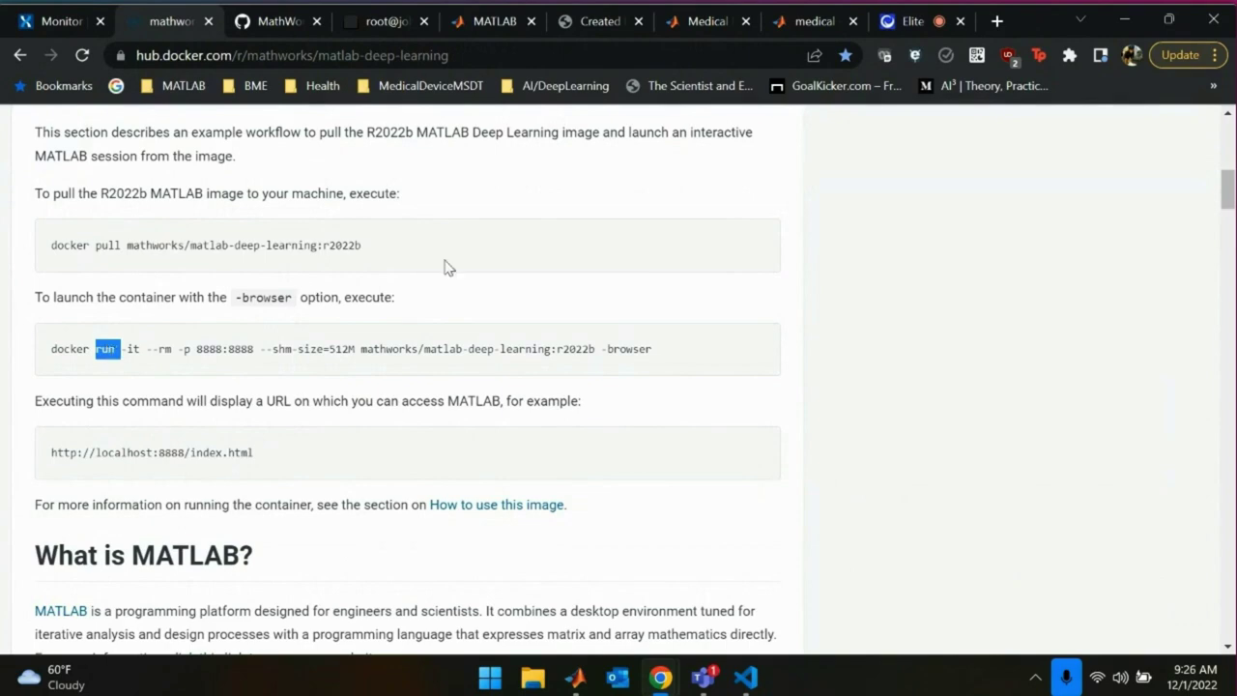
Return to the cloud MATLAB session, look over the available plot and app tools, and run the why command.
click(501, 14)
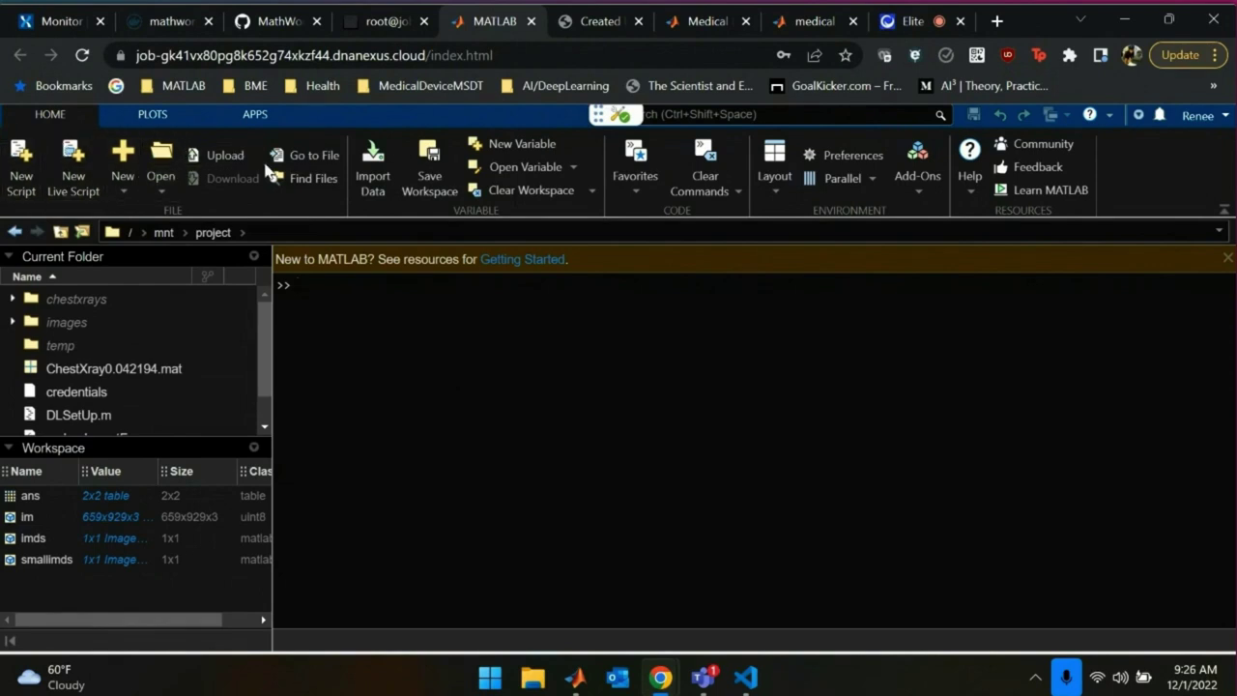
click(193, 116)
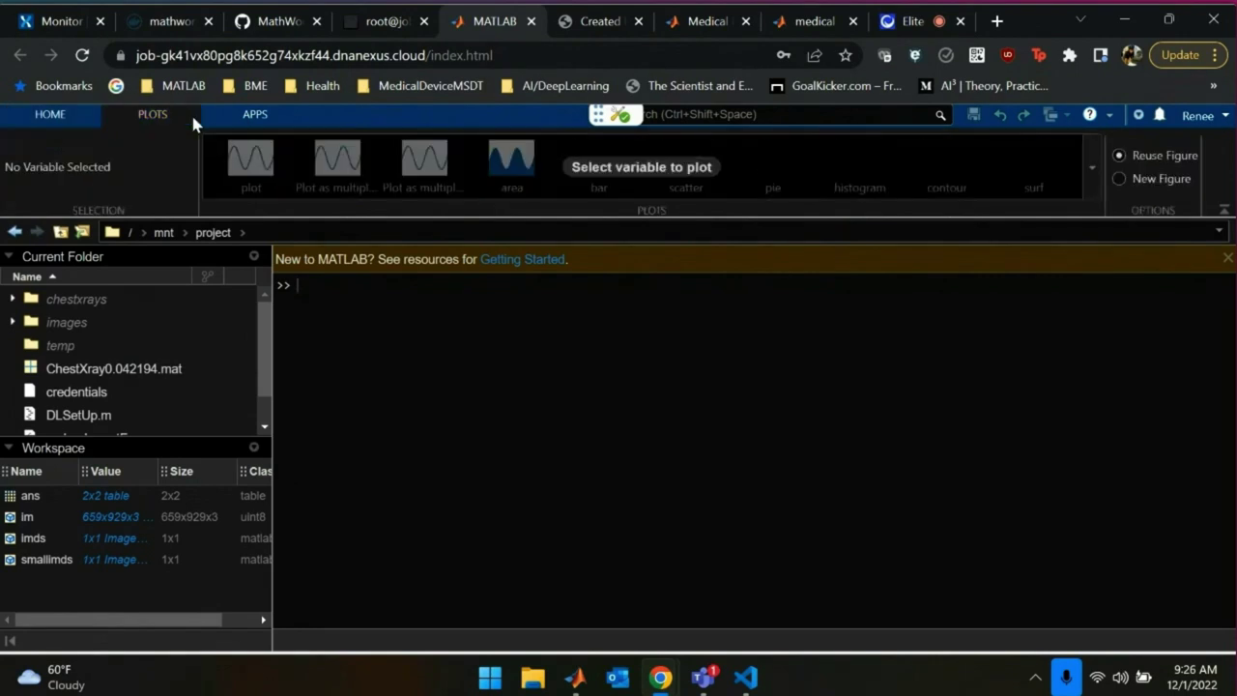
click(252, 118)
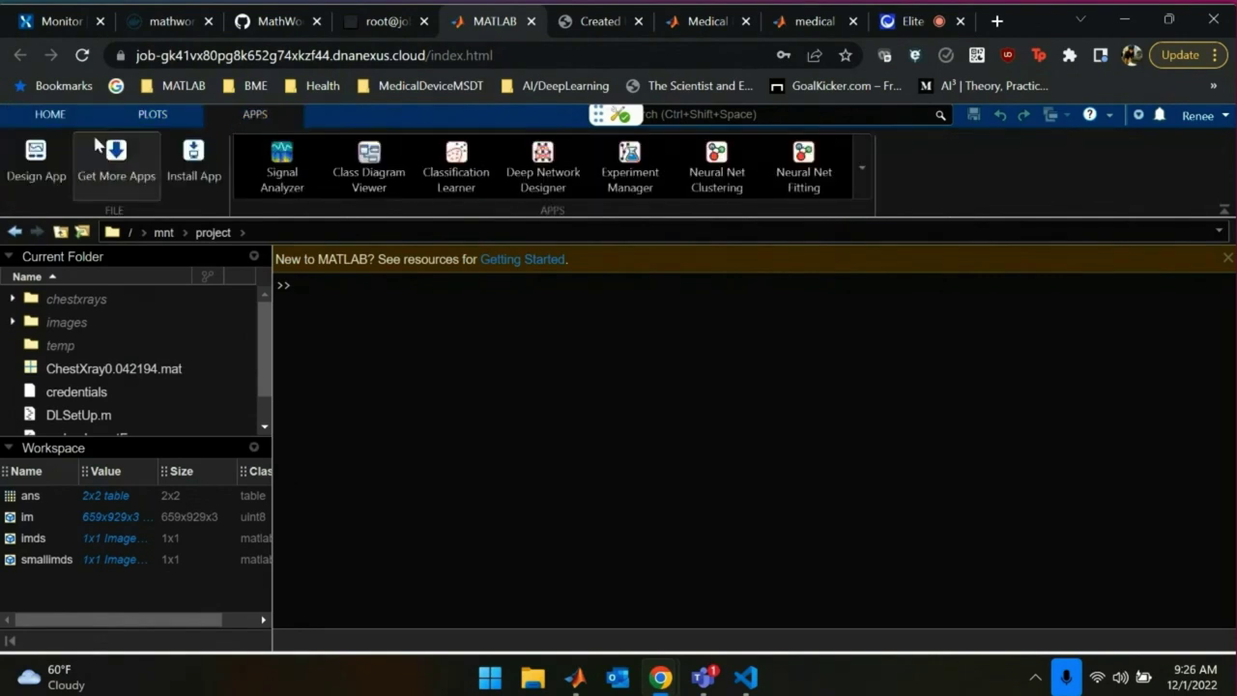
click(50, 116)
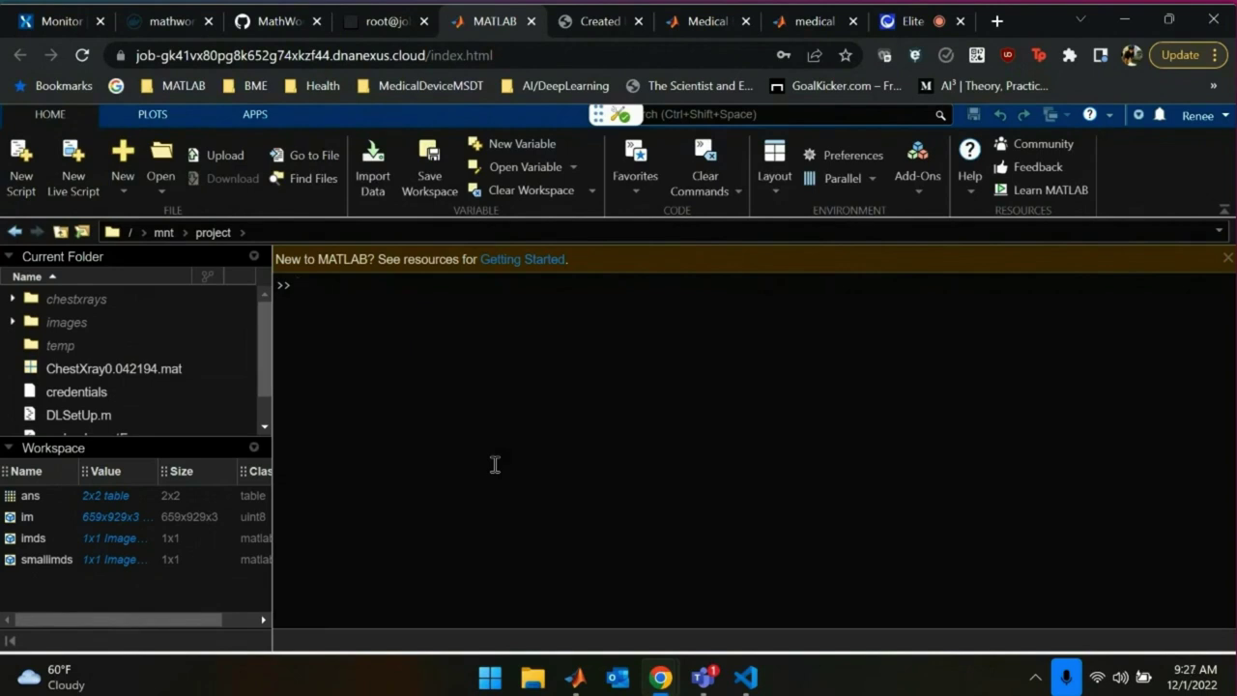
text(why)
key(Return)
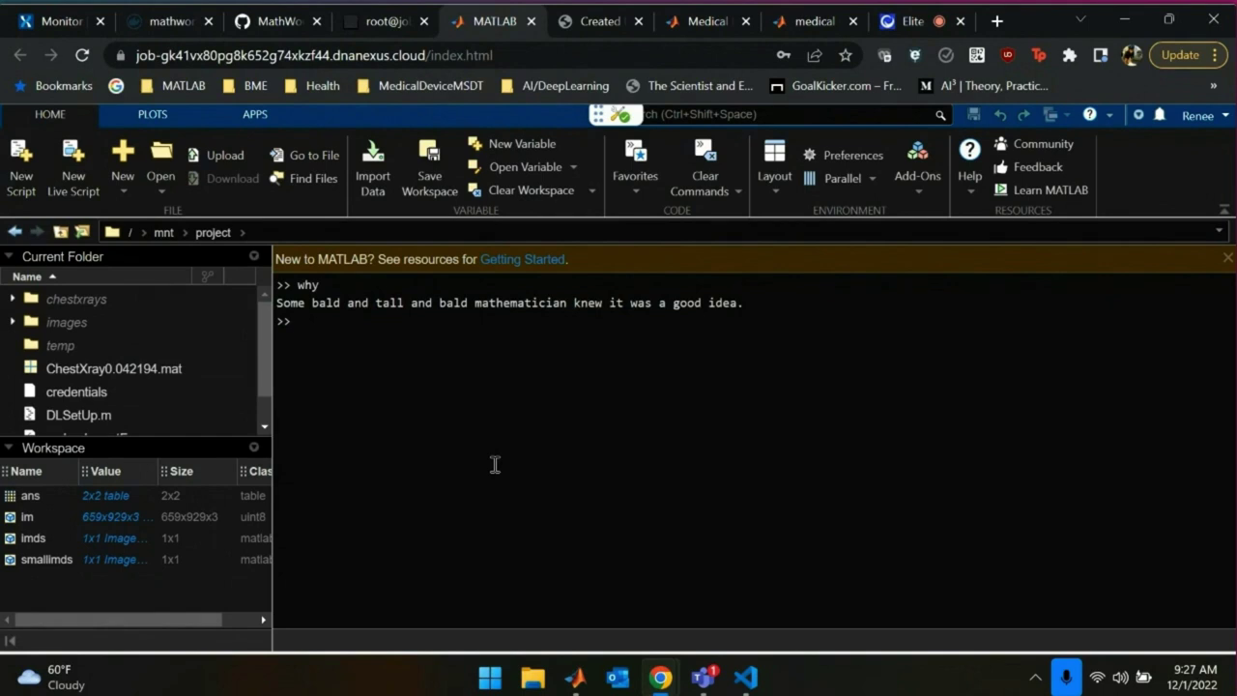
Plot random data with plot(rand(10)) and close the resulting figure.
text(plot()
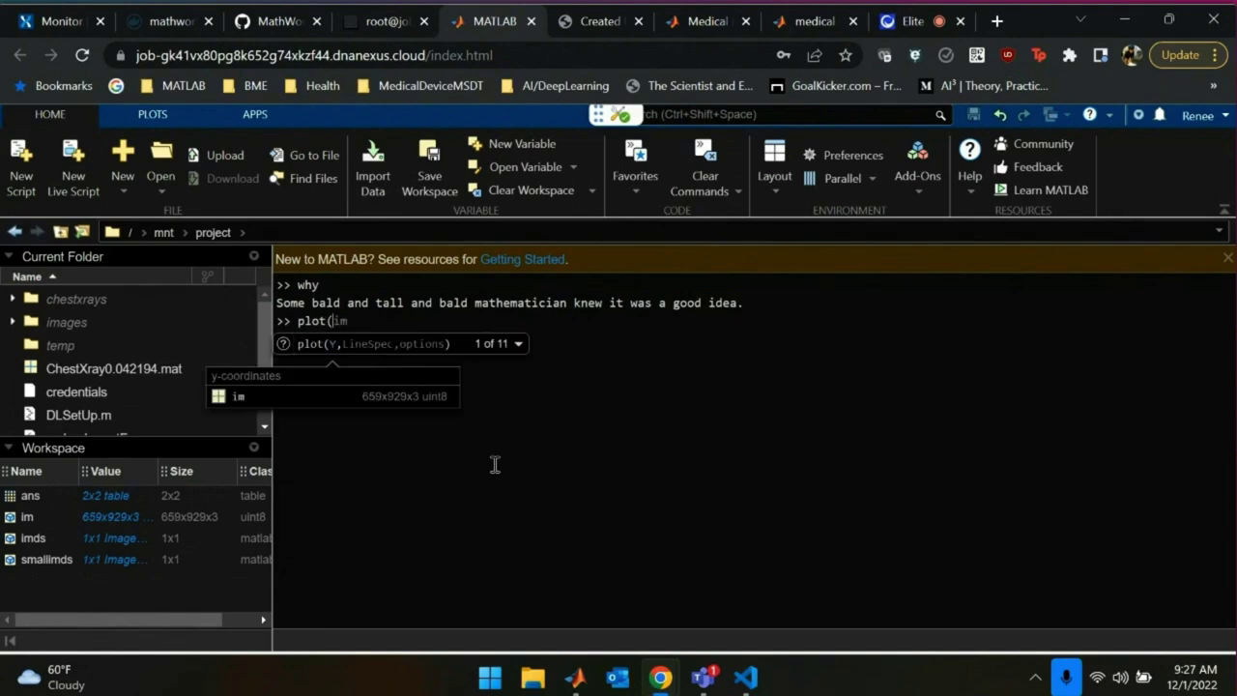
text(rand(10))
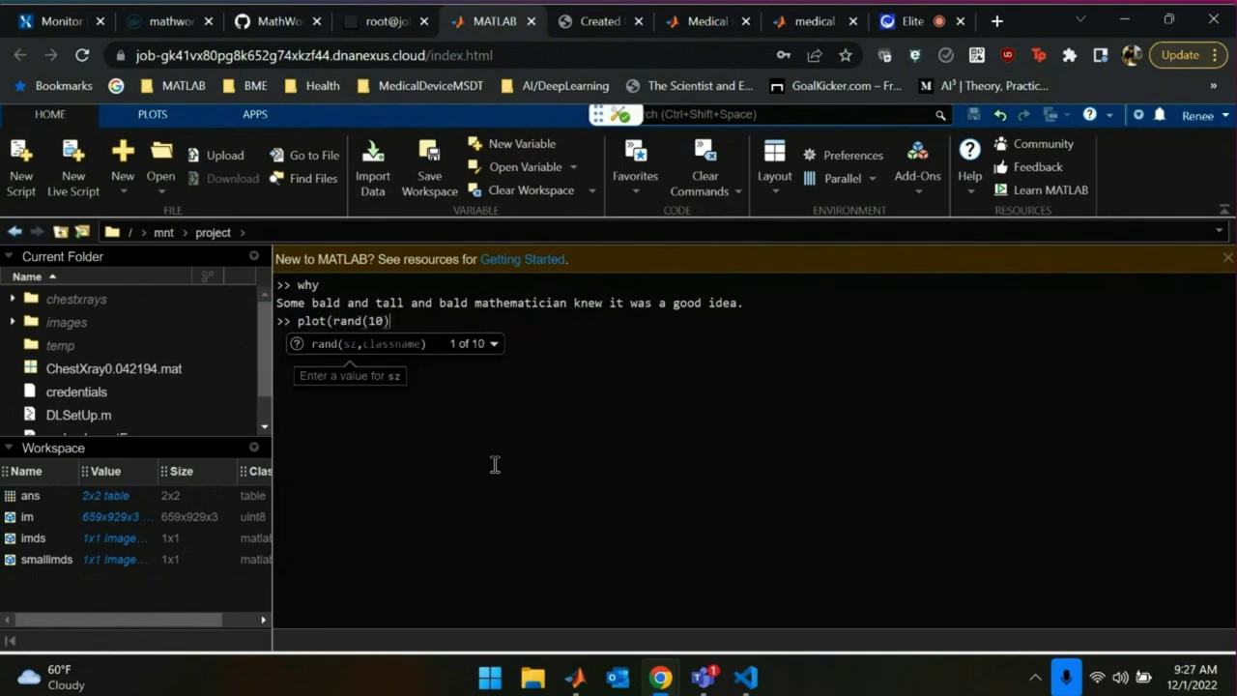
text())
key(Return)
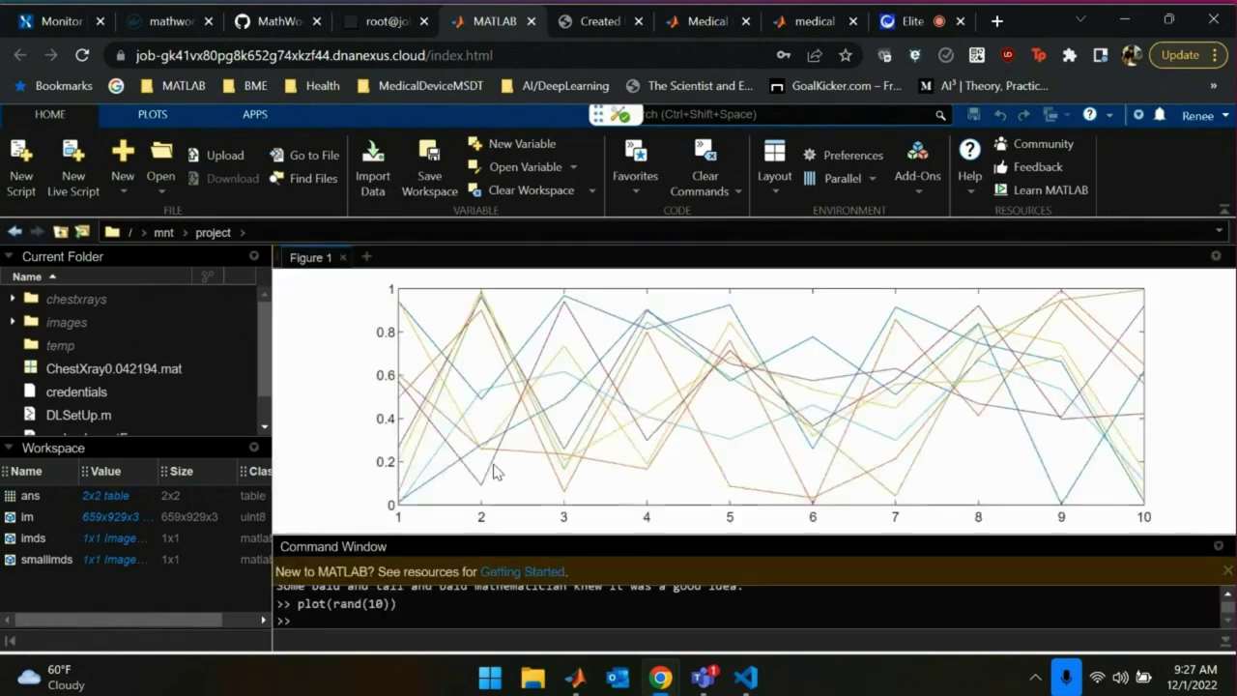
click(343, 258)
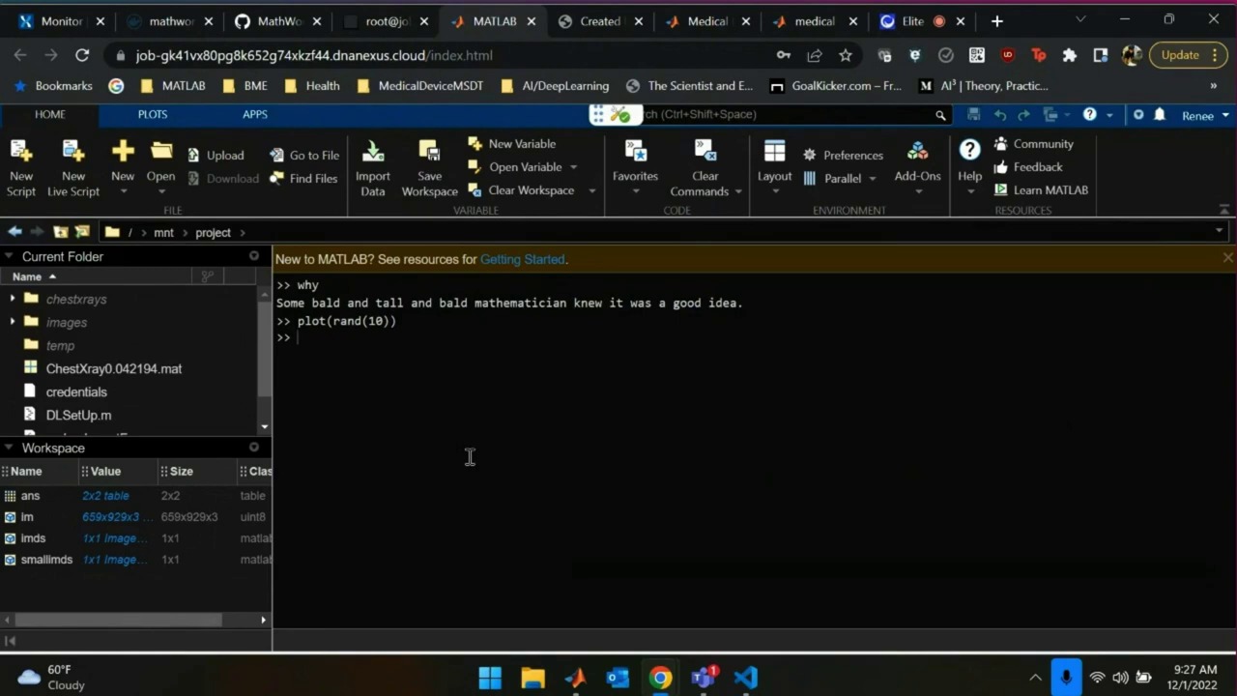
Clear the command window and create imds as an imageDatastore of "/mnt/project/chestxrays" with IncludeSubfolders=true and LabelSource="foldernames".
text(clc)
key(Return)
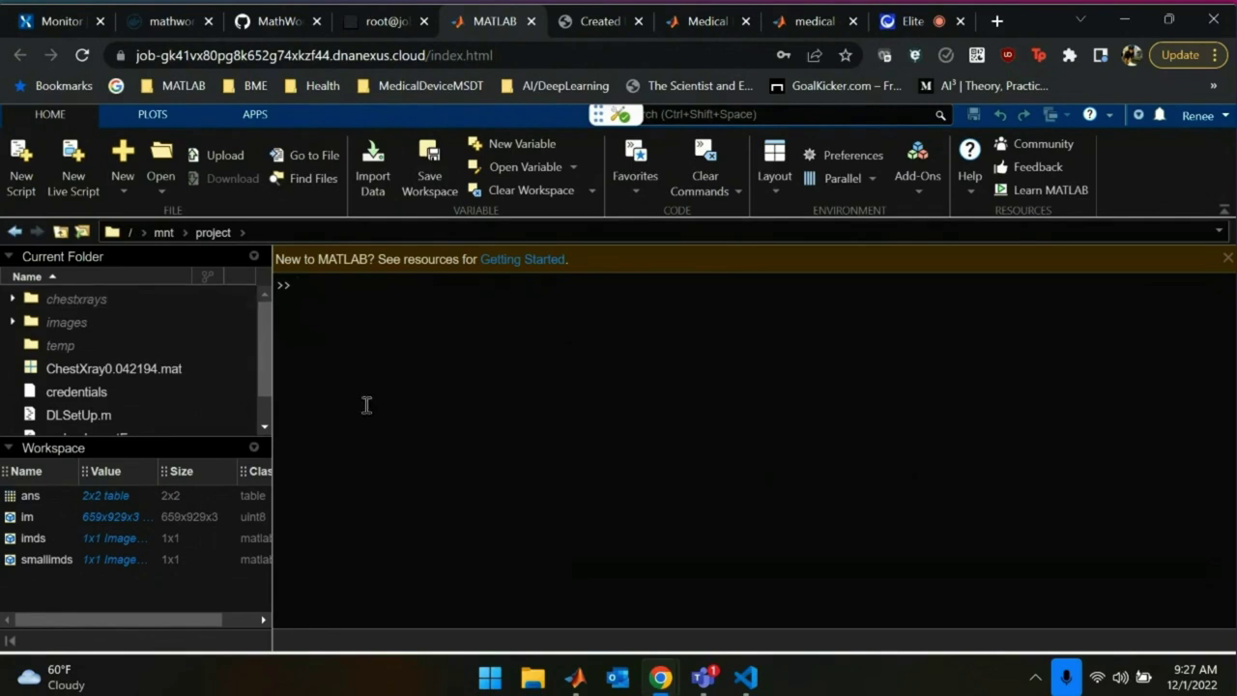
text(imds = imageDatastore)
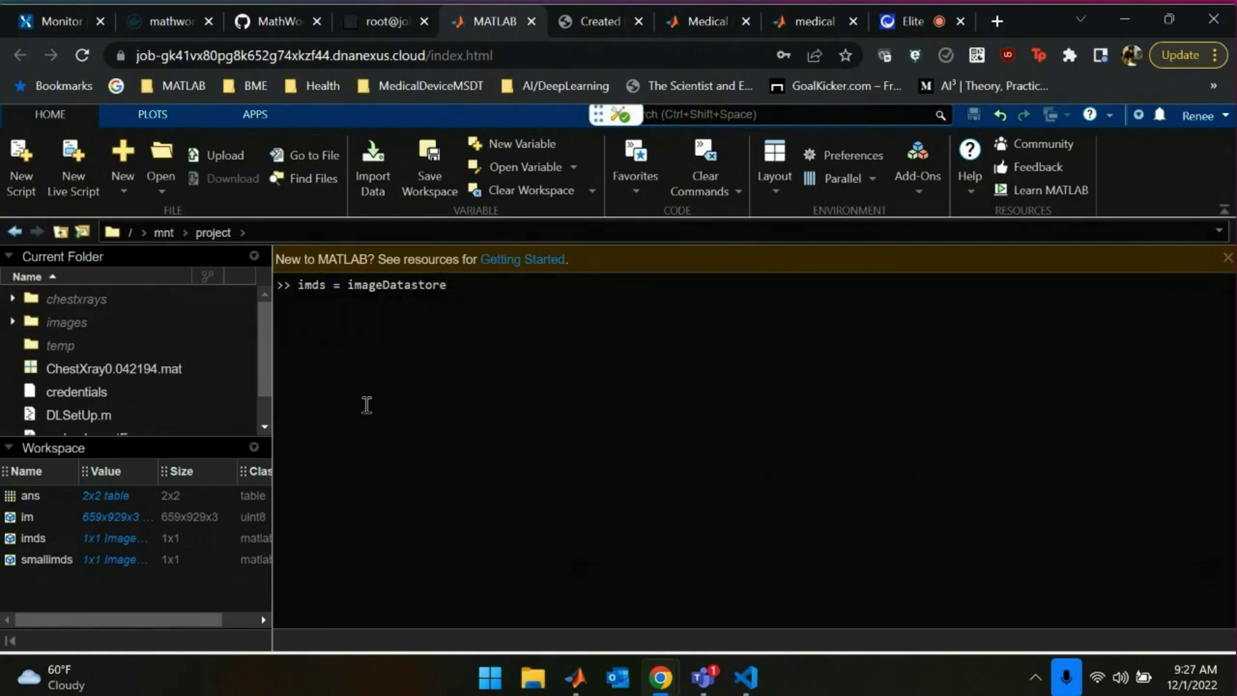
key(Up)
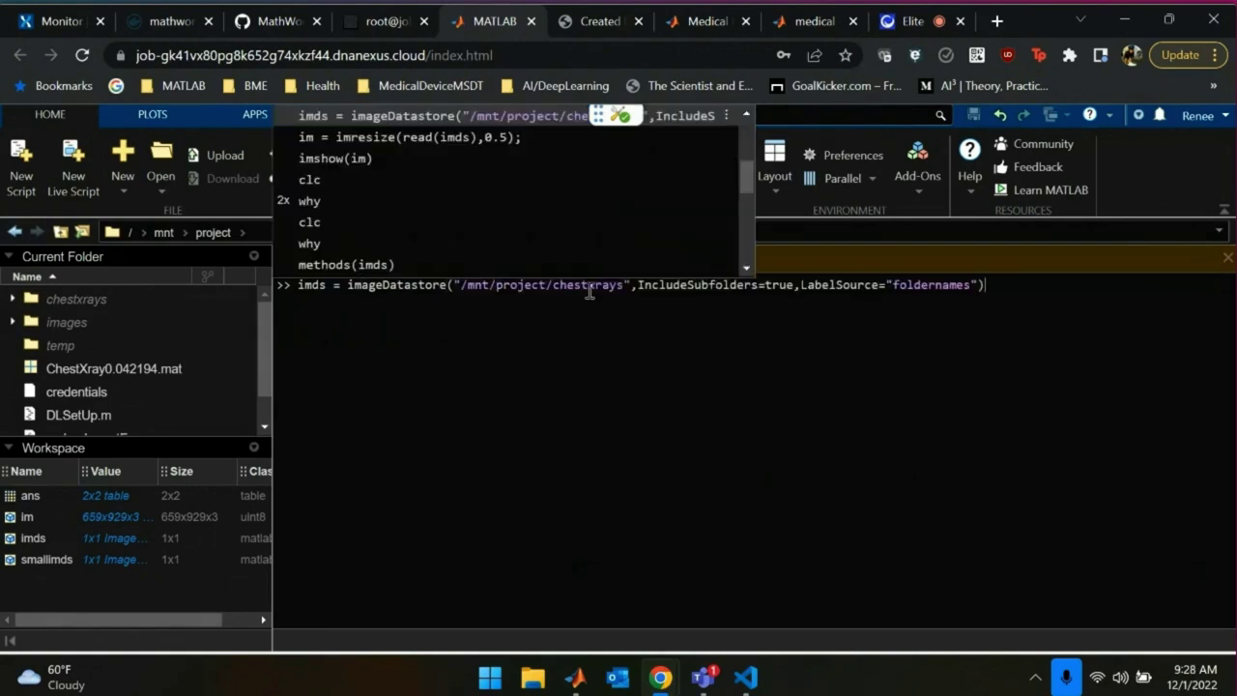
double_click(383, 292)
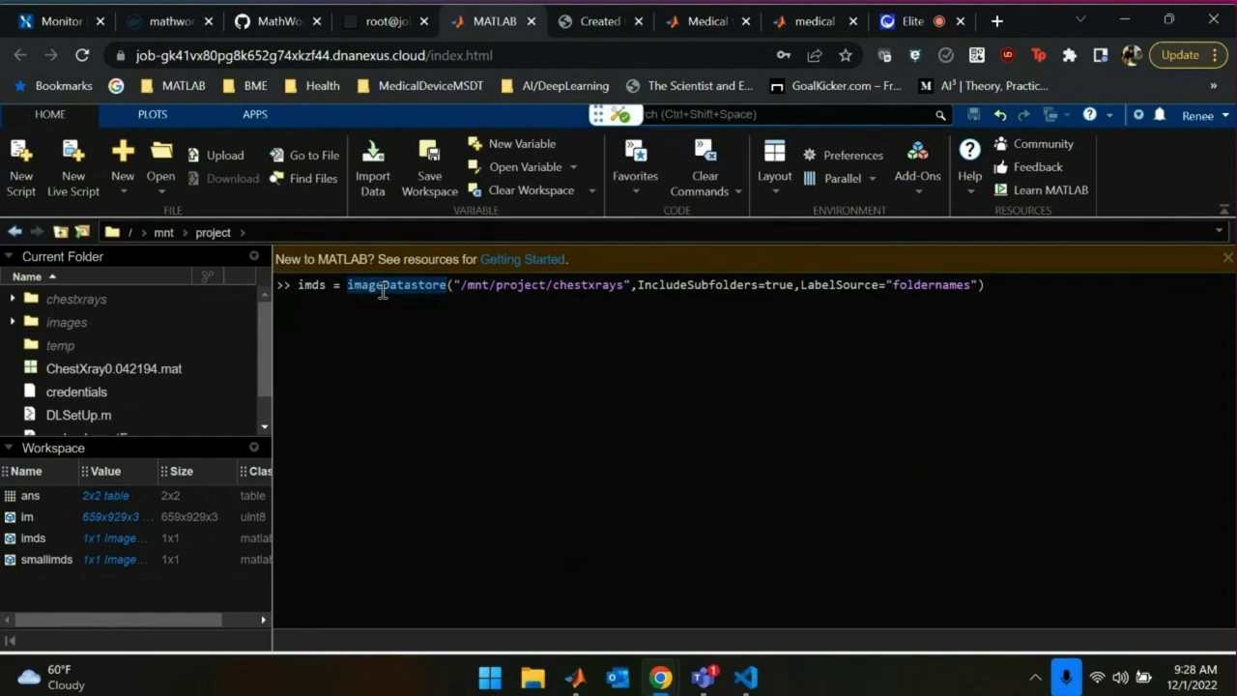
key(F9)
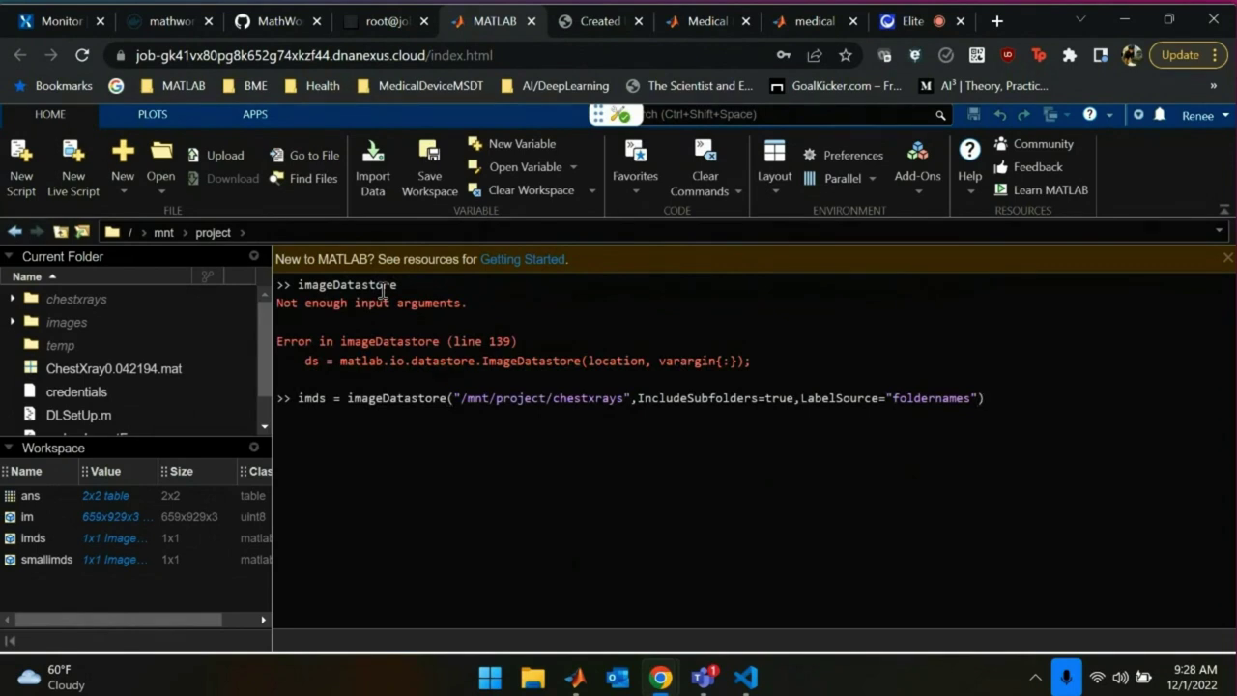
key(Return)
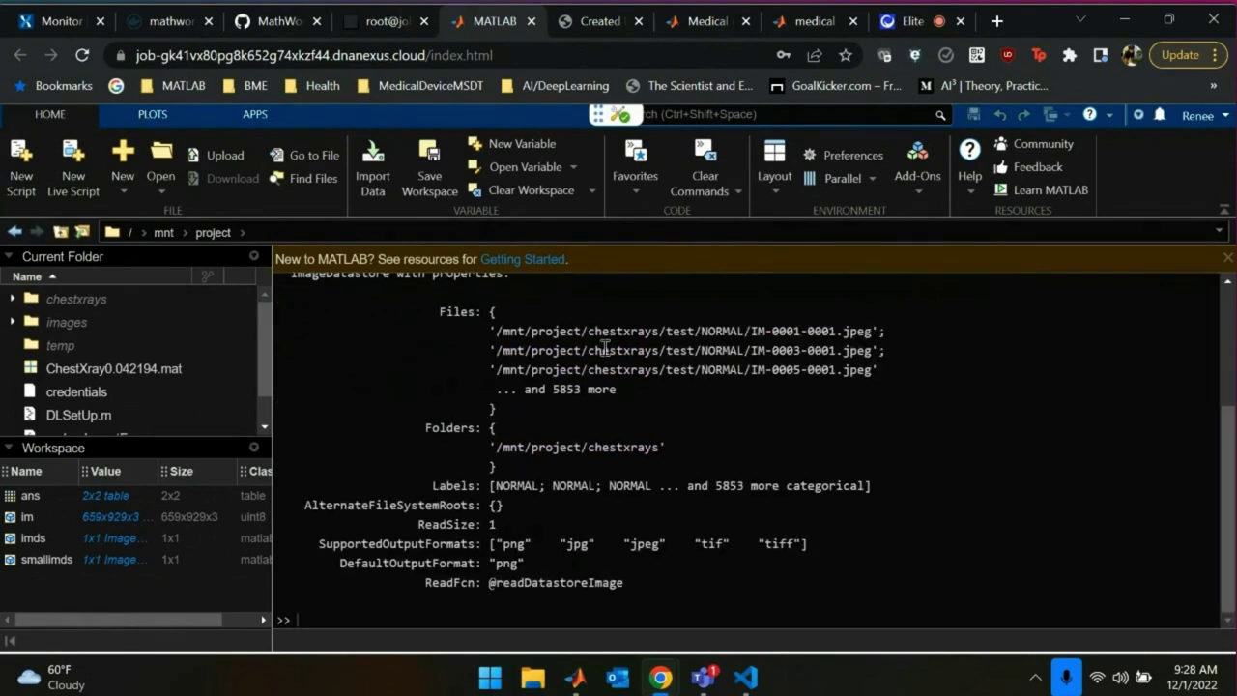
Check the datastore's listed properties, and store an image read from imds and resized by 0.5 in im, suppressing the output.
double_click(572, 388)
scroll(430, 344, up, 2)
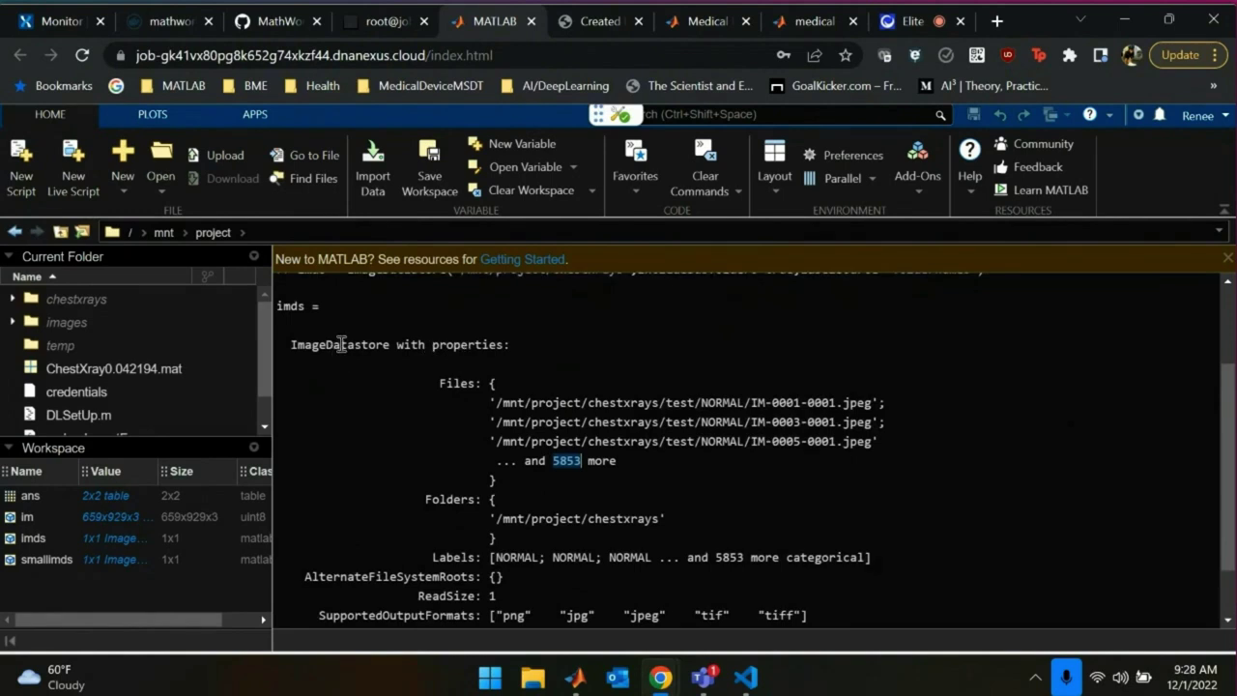
drag(340, 345, 495, 480)
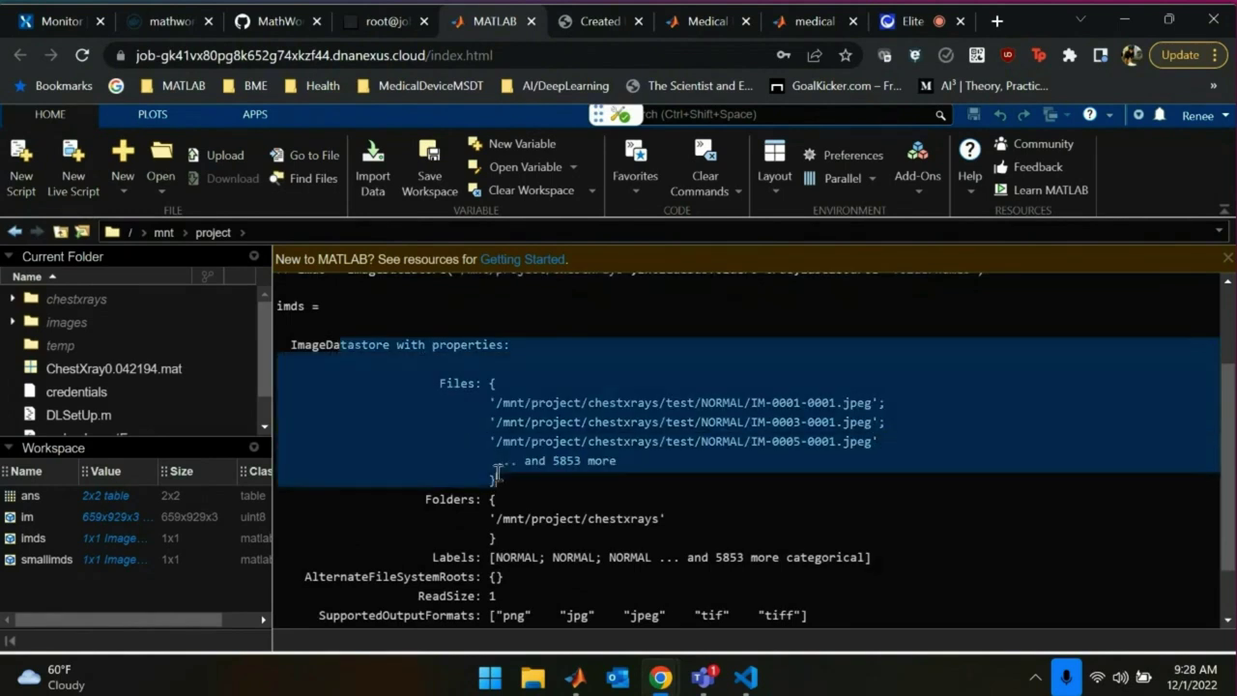
double_click(288, 306)
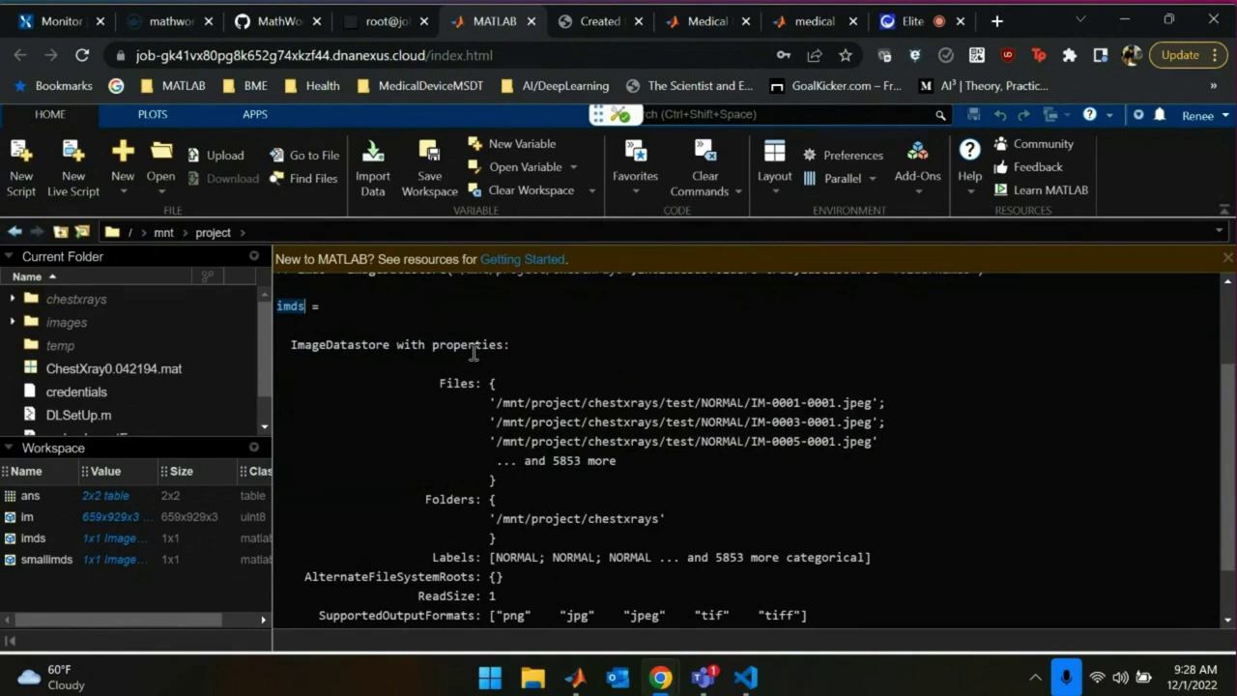
scroll(619, 445, down, 2)
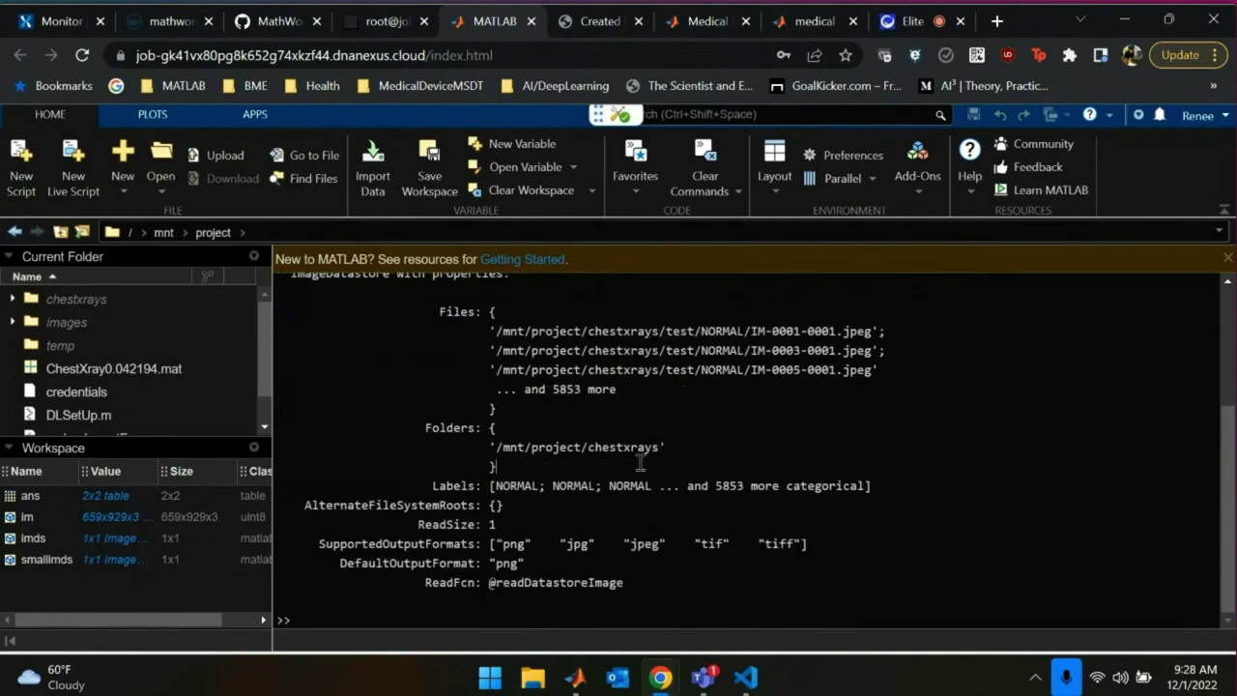
text(im = r)
key(BackSpace)
key(Up)
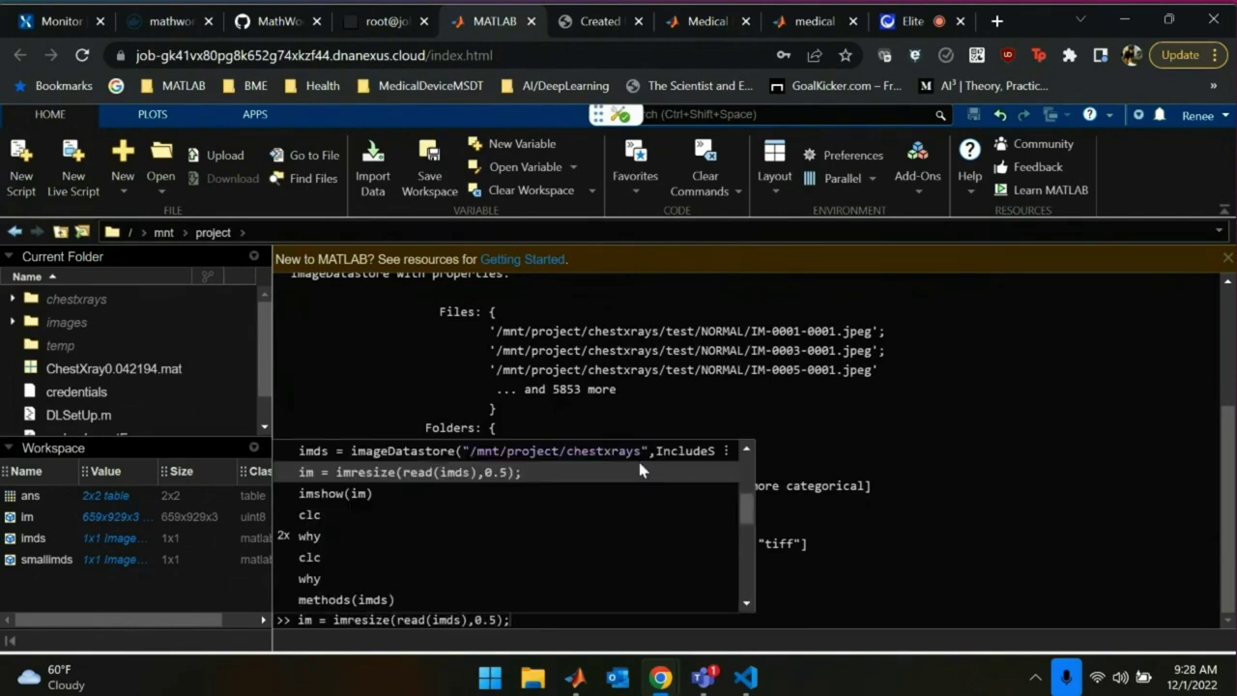
key(Escape)
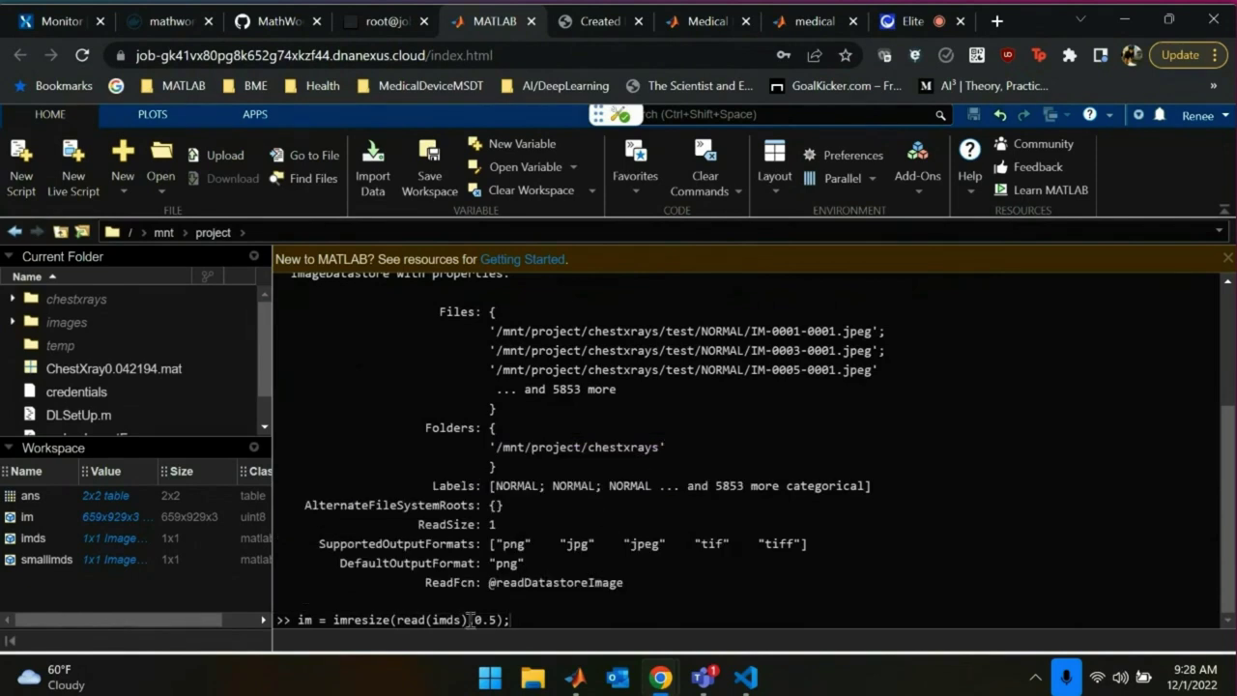
key(Return)
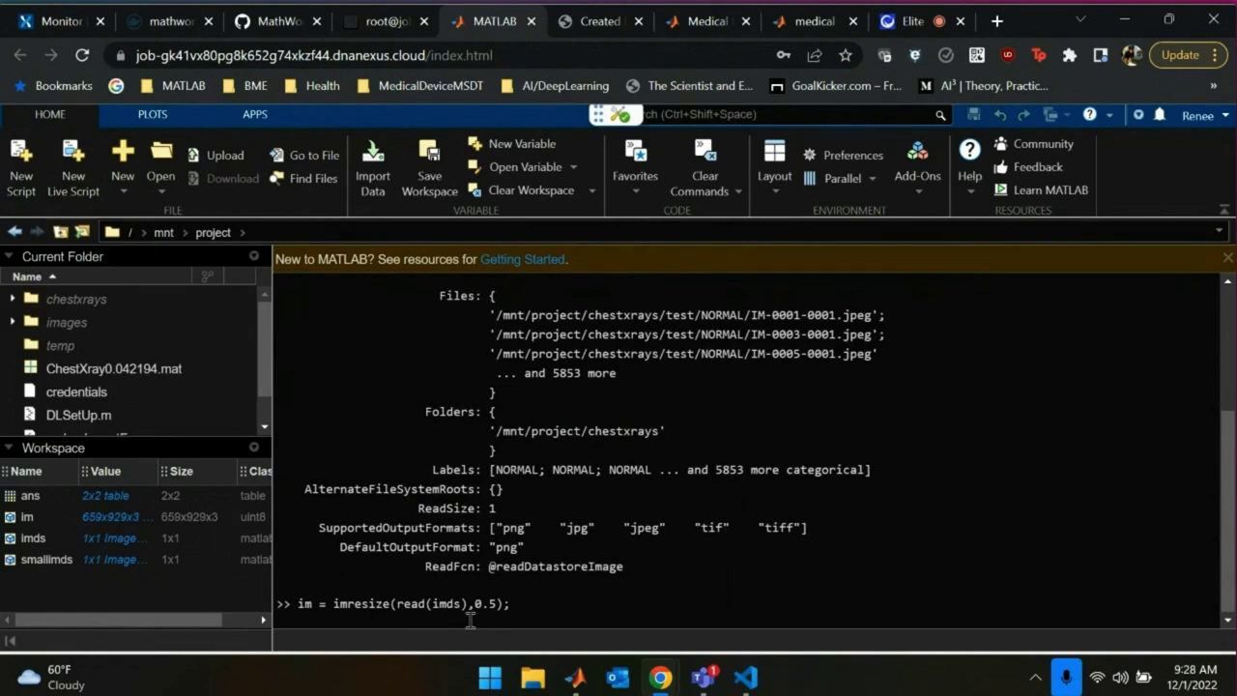
Display the resized chest X-ray in a figure with imshow(im).
double_click(408, 603)
drag(497, 605, 476, 605)
click(447, 621)
text(imshow(im)
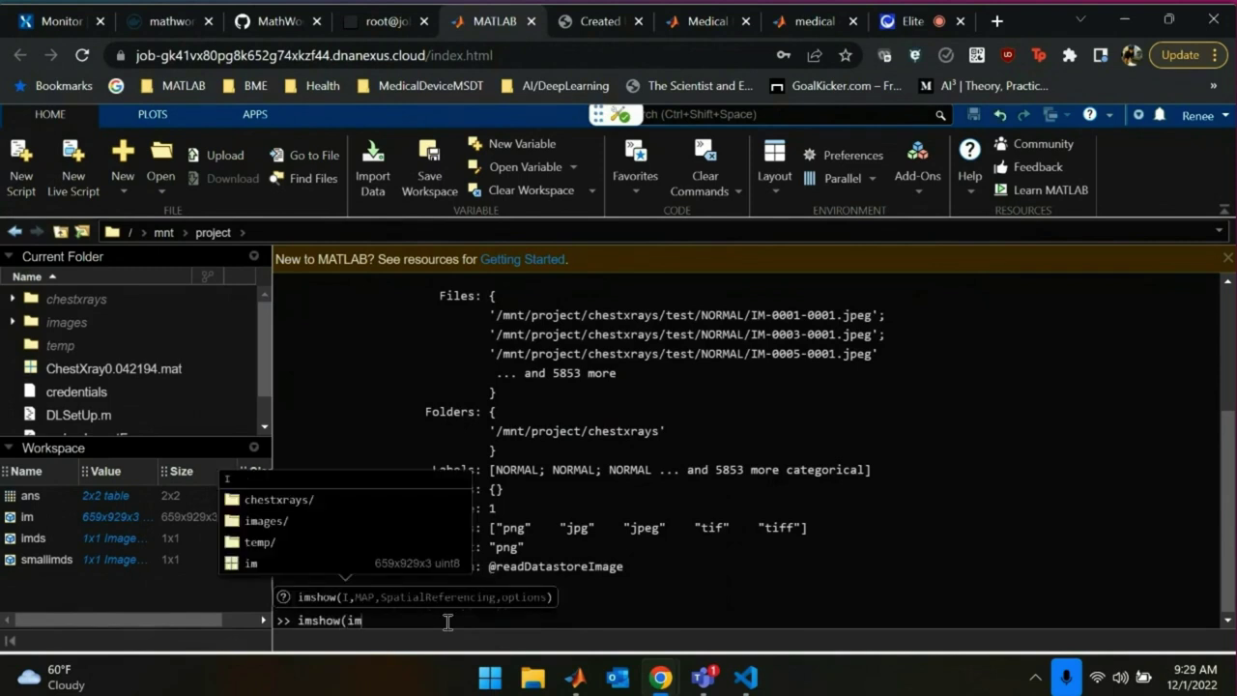
text())
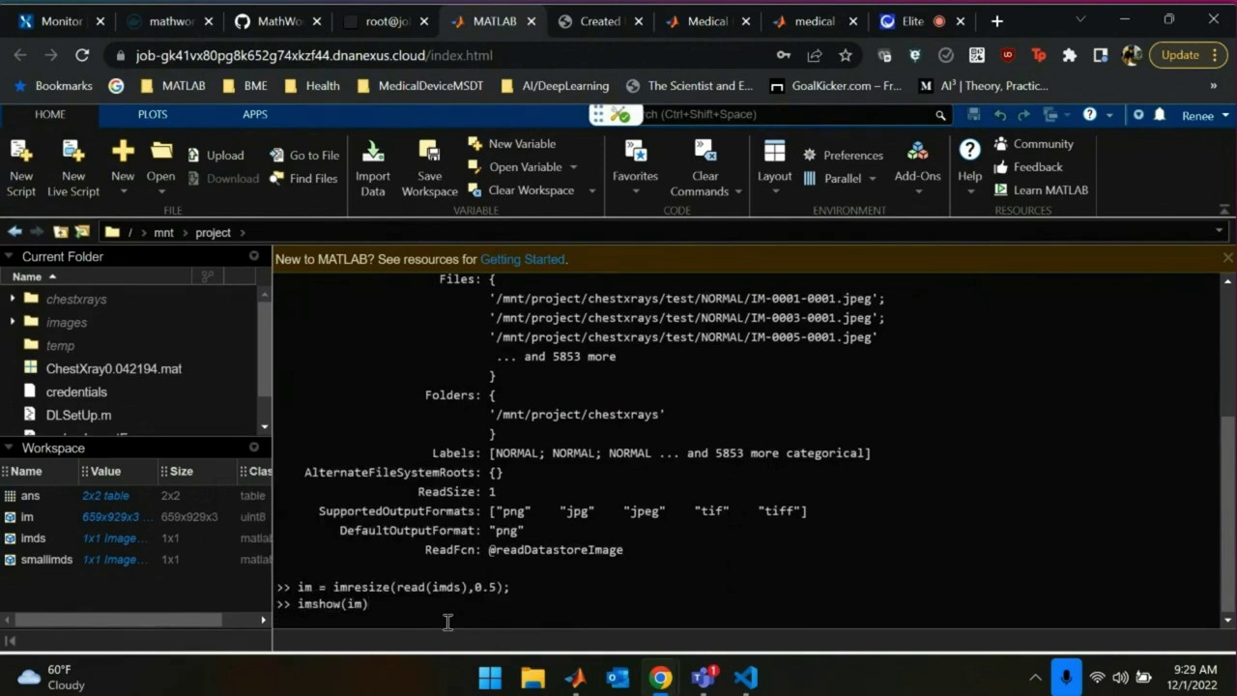
key(Return)
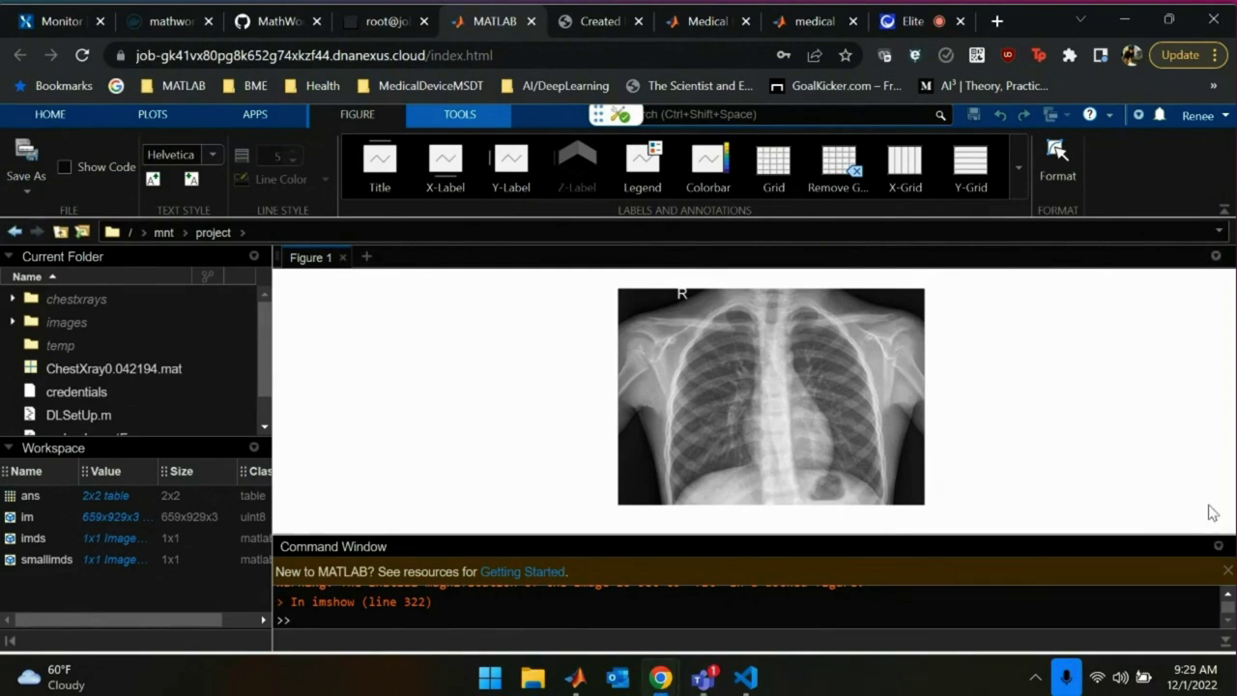
Open the Deep Network Designer app and reposition its start page so the whole window is visible.
mouse_move(756, 377)
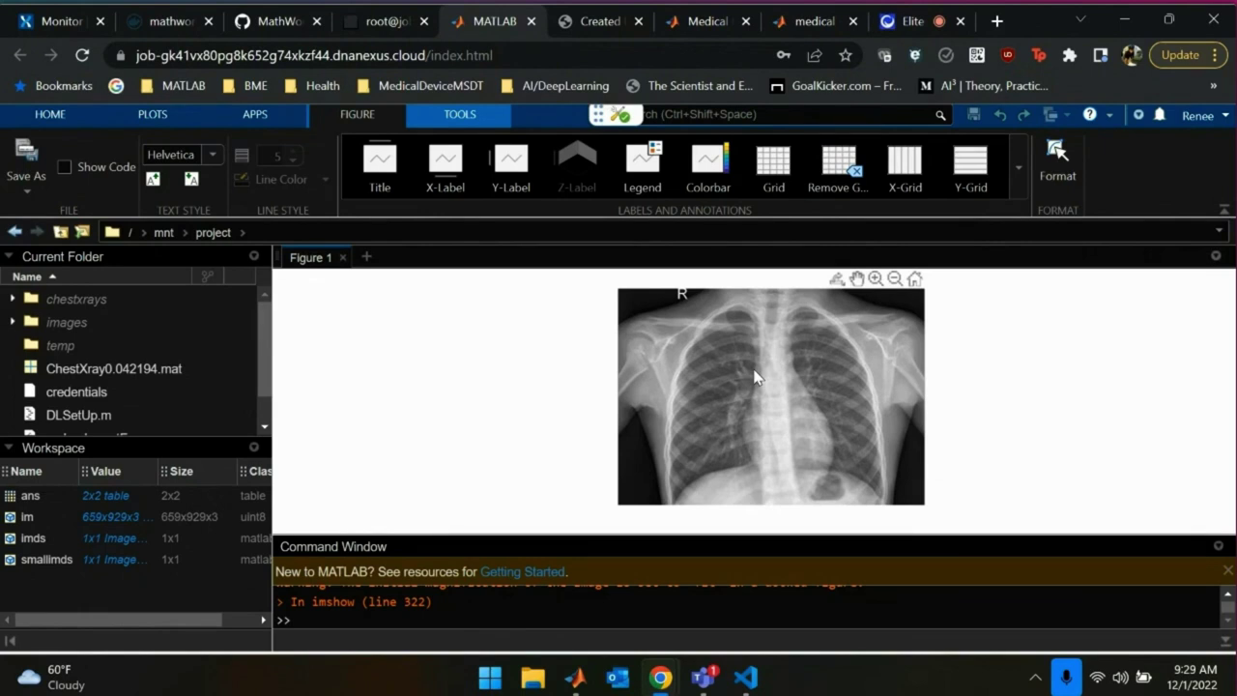
click(273, 118)
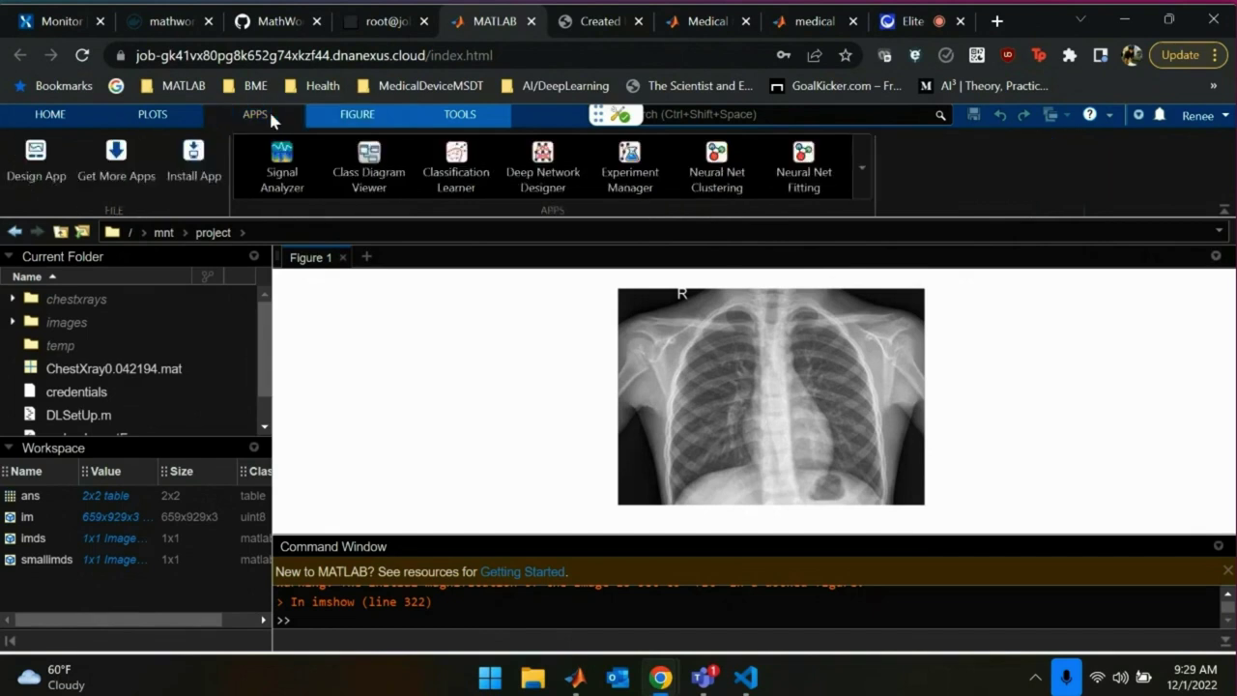
click(556, 172)
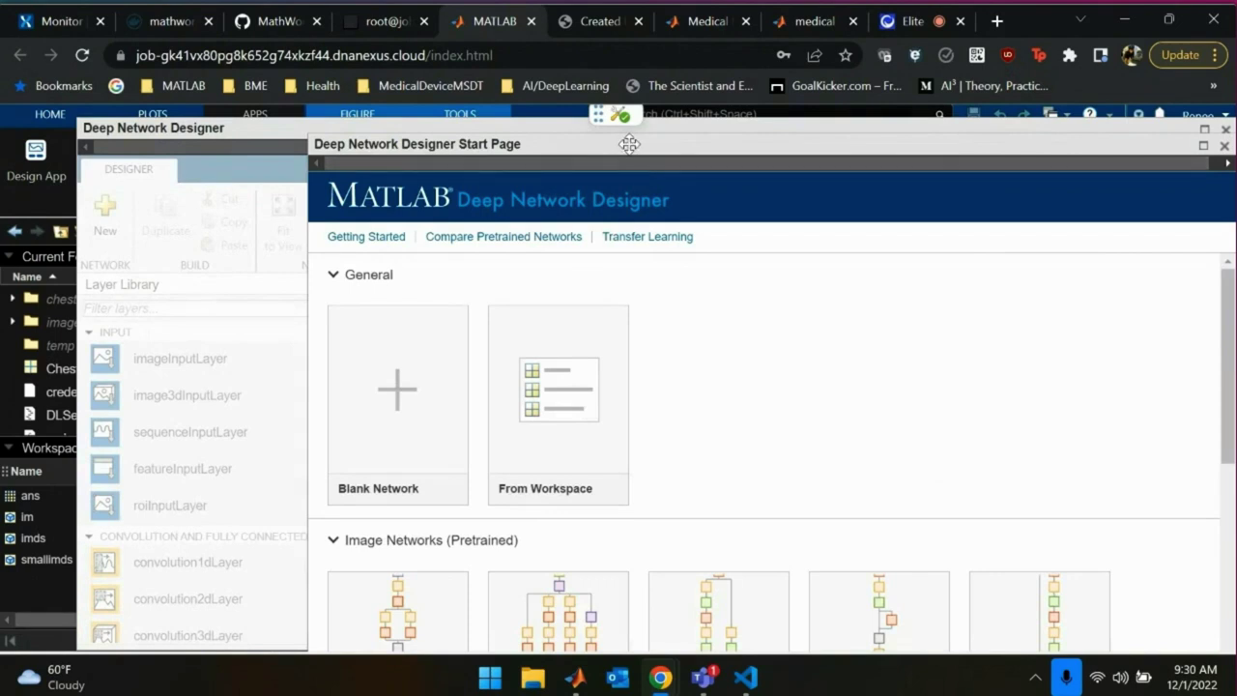
drag(630, 144, 506, 144)
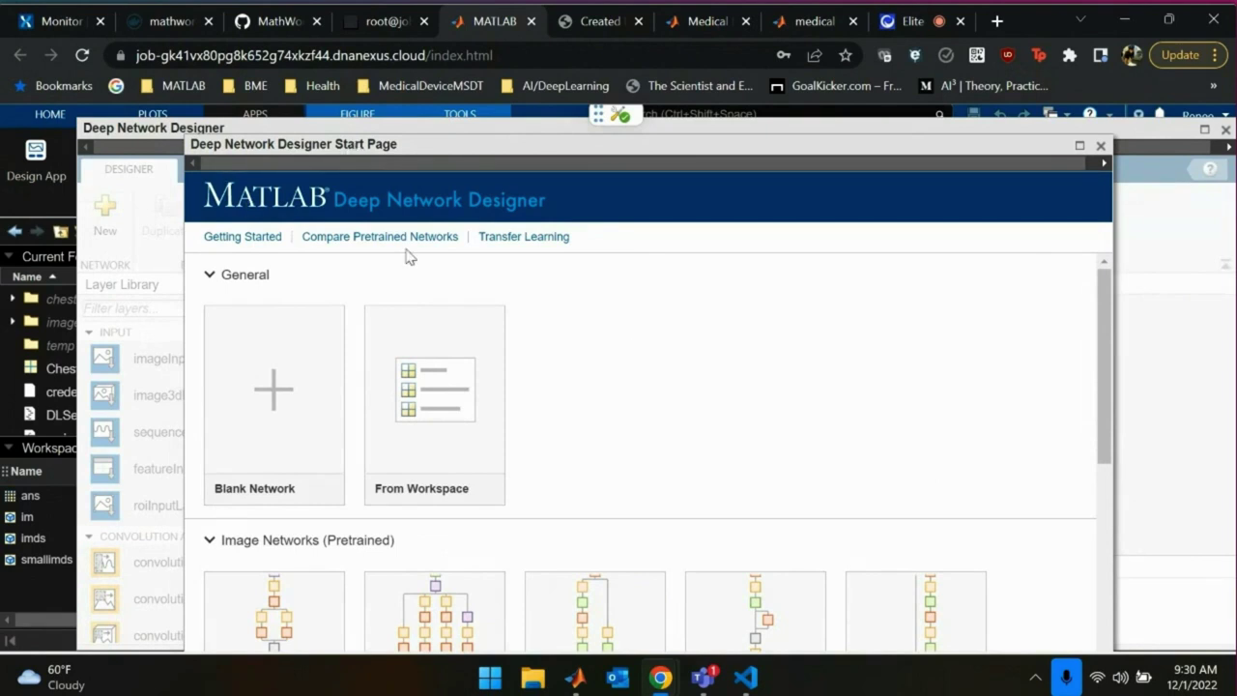
Expand the full list of pretrained image networks, open AlexNet, and maximize the designer window.
scroll(621, 332, down, 3)
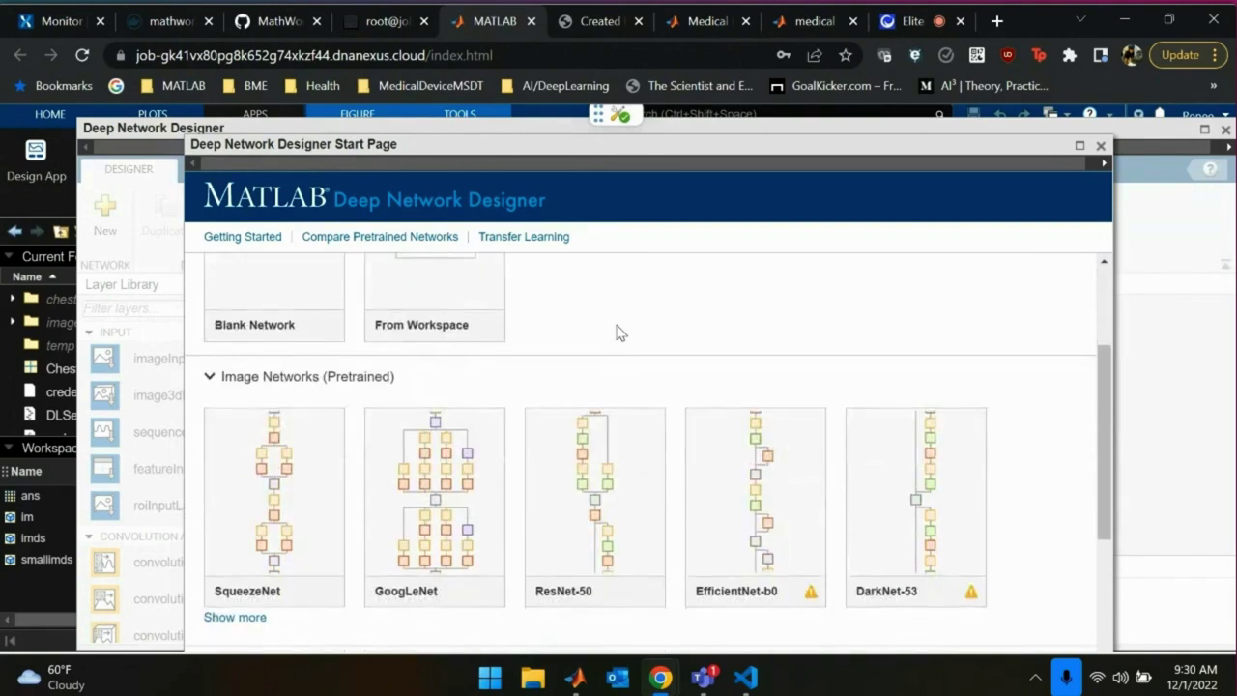
scroll(620, 332, down, 3)
scroll(616, 331, up, 3)
scroll(273, 509, down, 1)
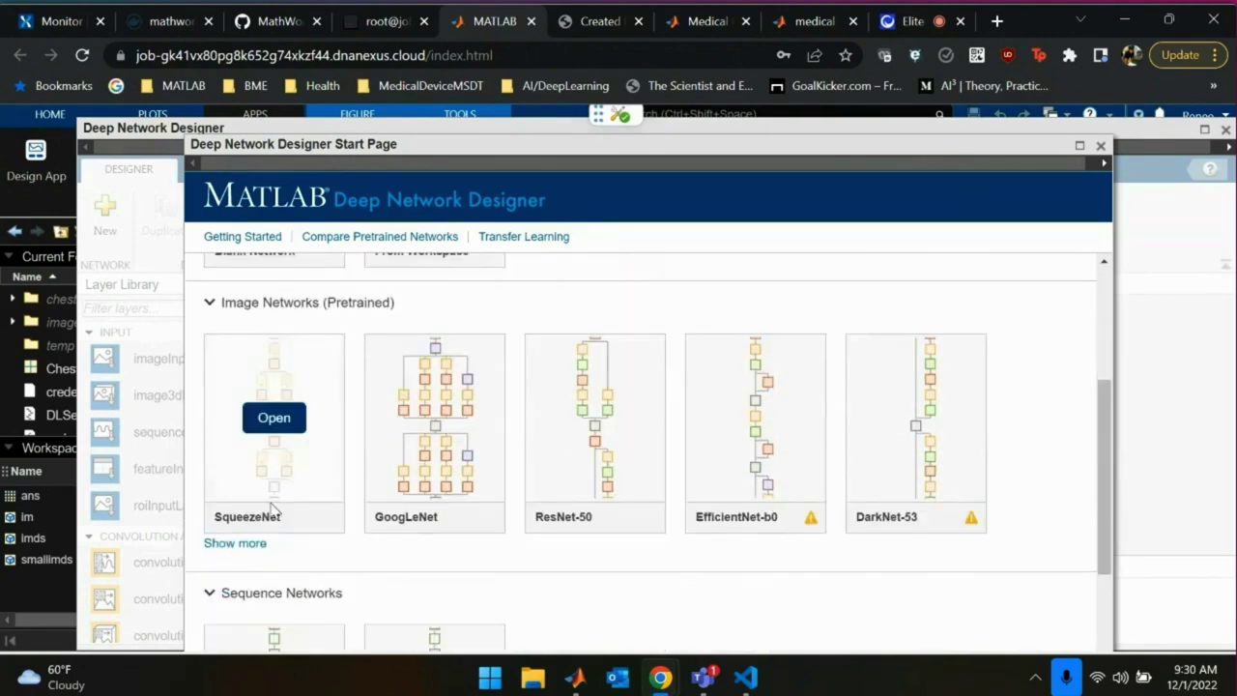
click(233, 546)
mouse_move(631, 501)
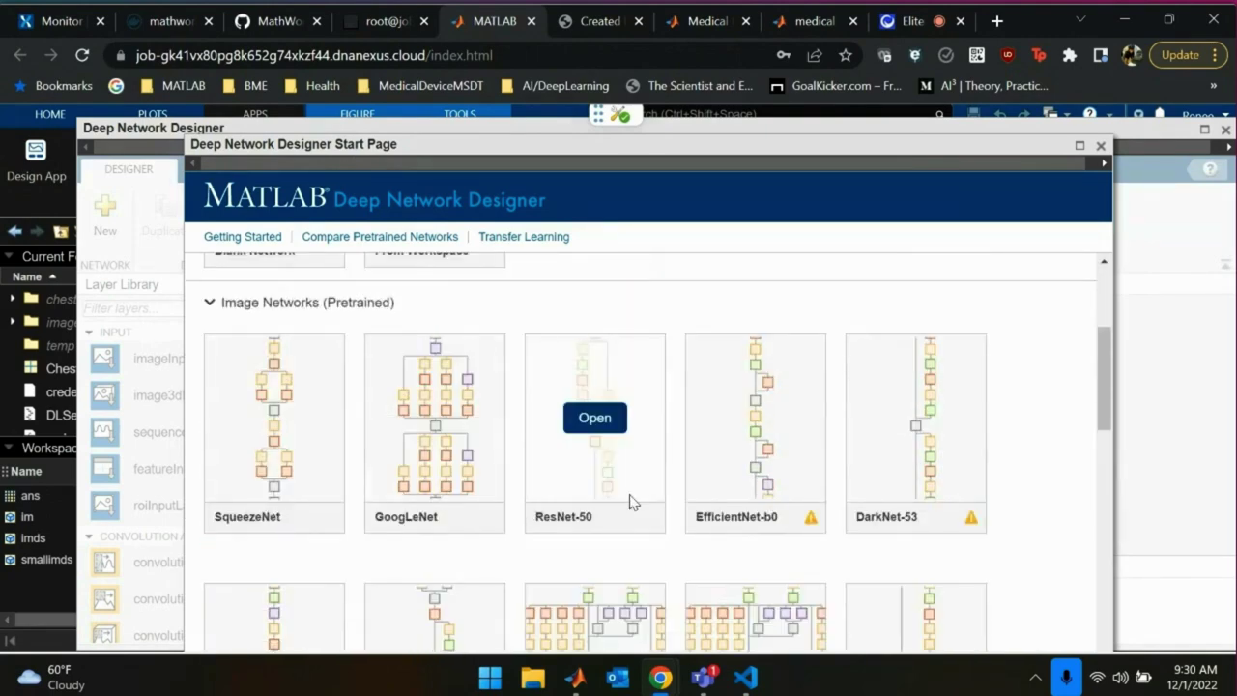
scroll(631, 501, down, 10)
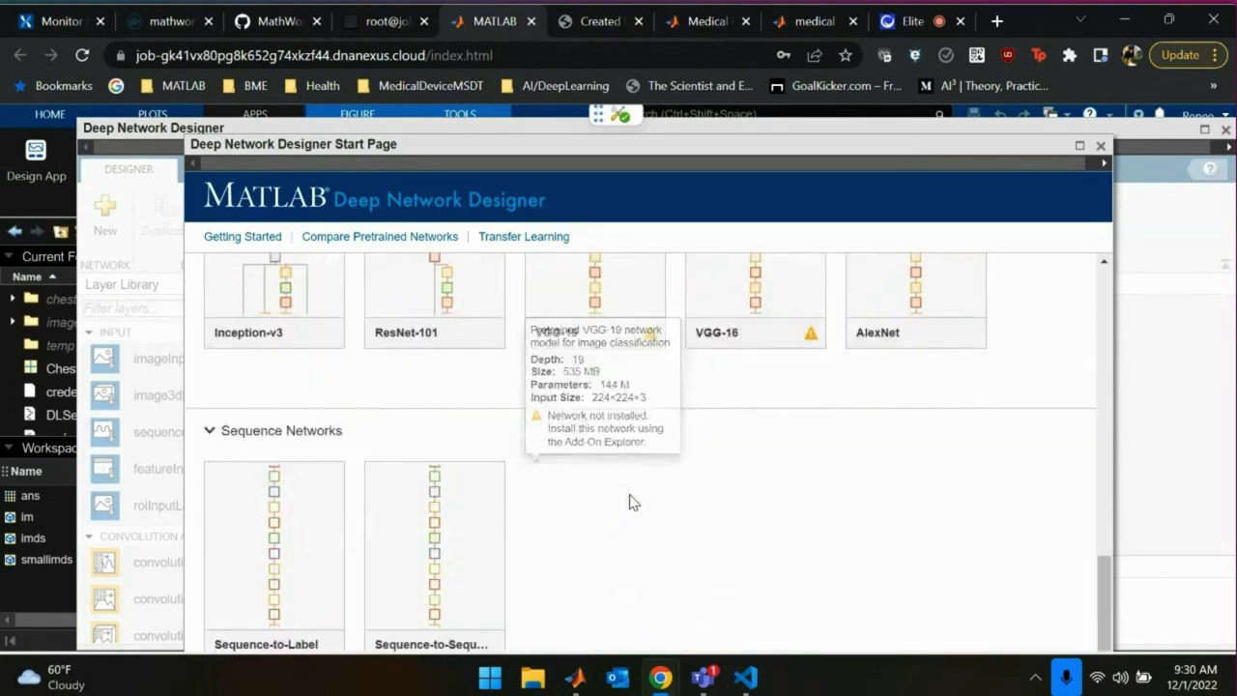
scroll(631, 501, up, 2)
mouse_move(925, 394)
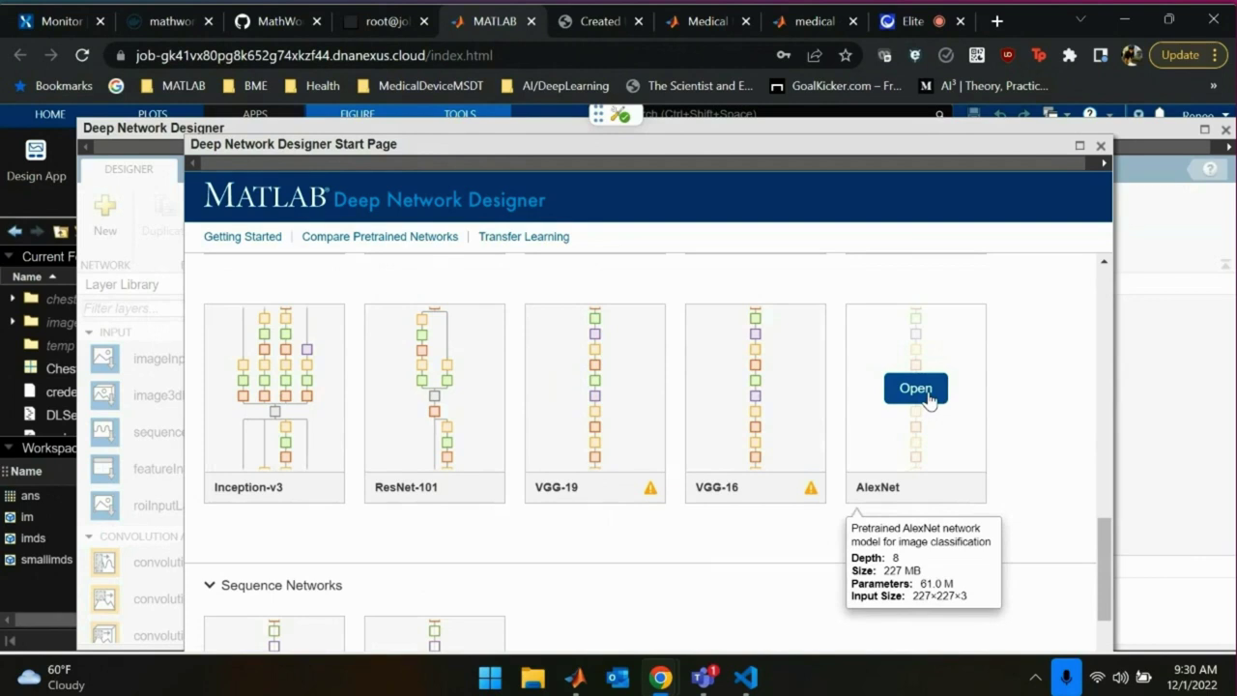
click(928, 398)
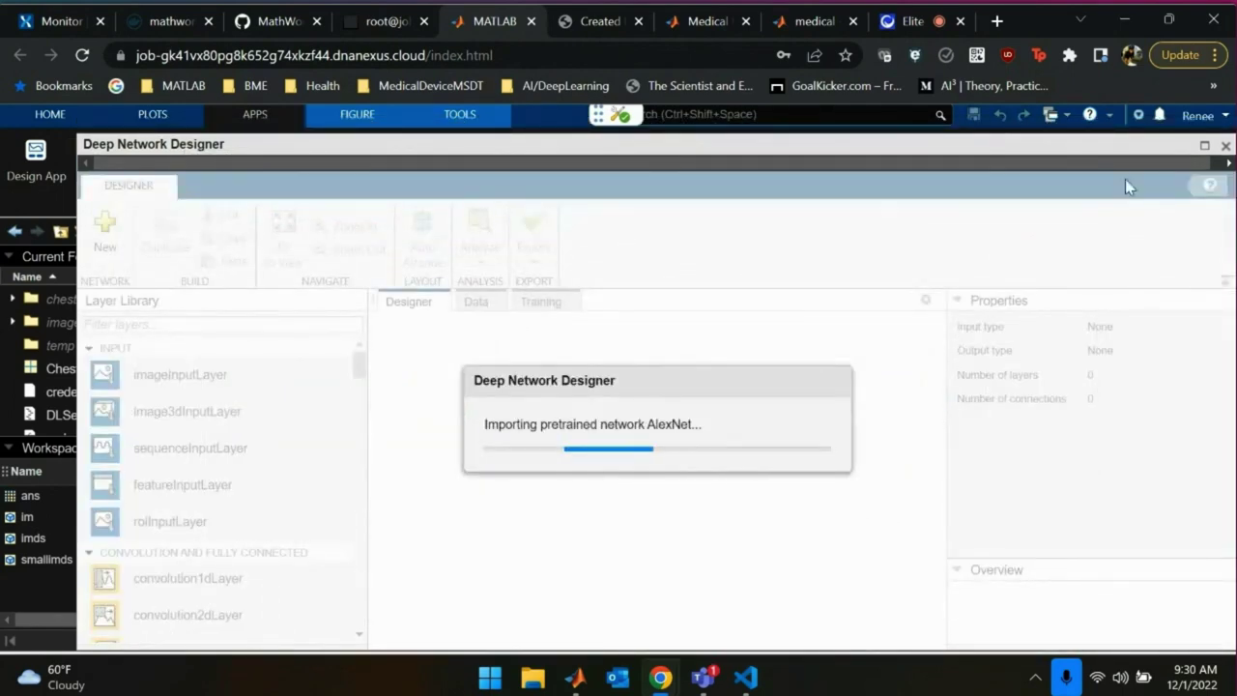
drag(1034, 140, 1207, 119)
click(1203, 117)
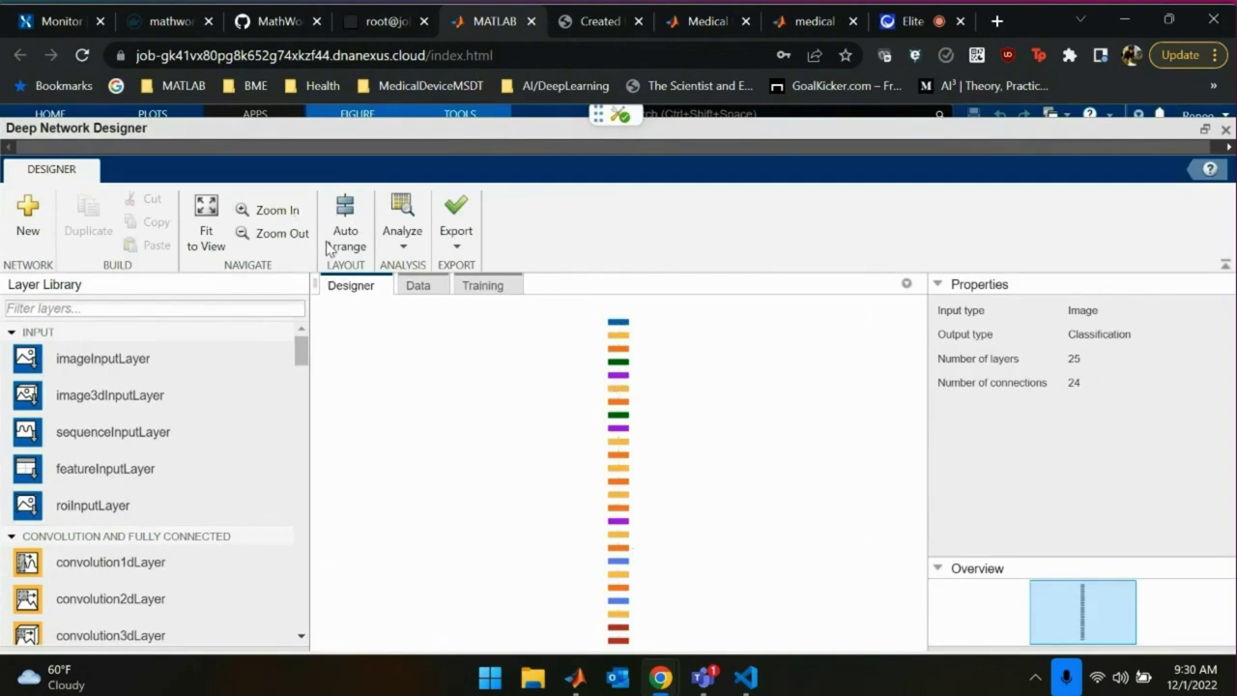
Delete AlexNet's final fully connected layer fc8 and its classification output layer from the end of the network.
click(278, 212)
click(278, 212)
click(279, 212)
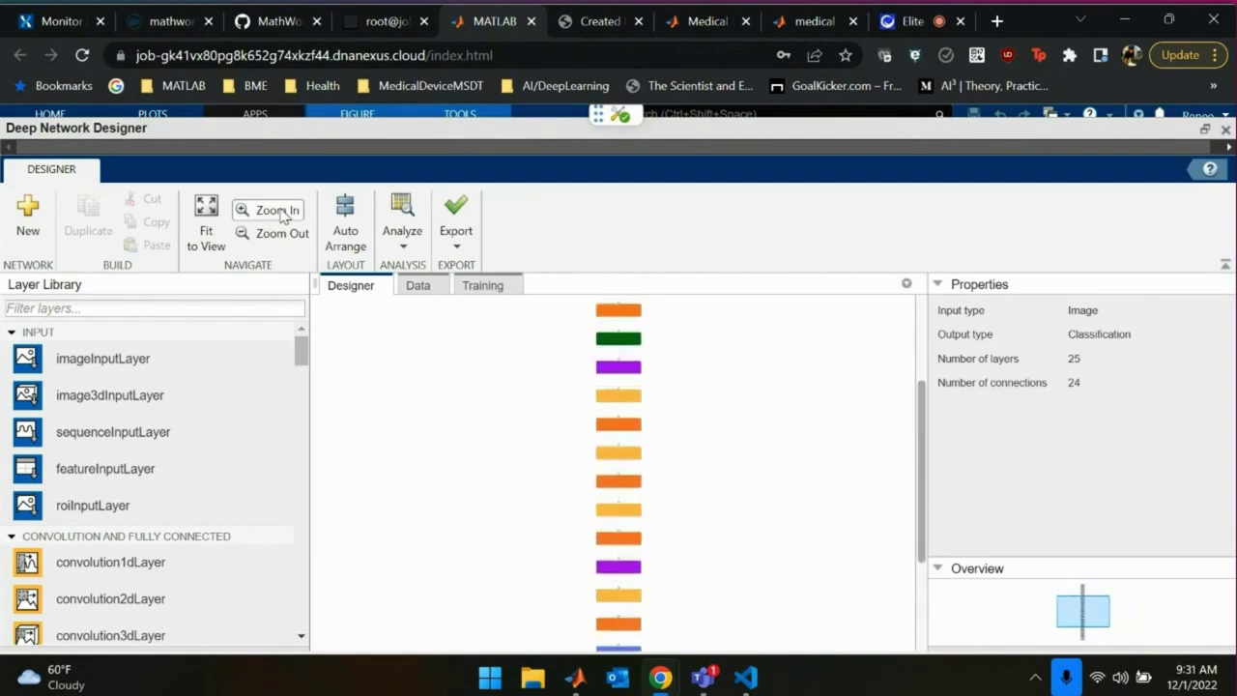
click(279, 211)
click(278, 211)
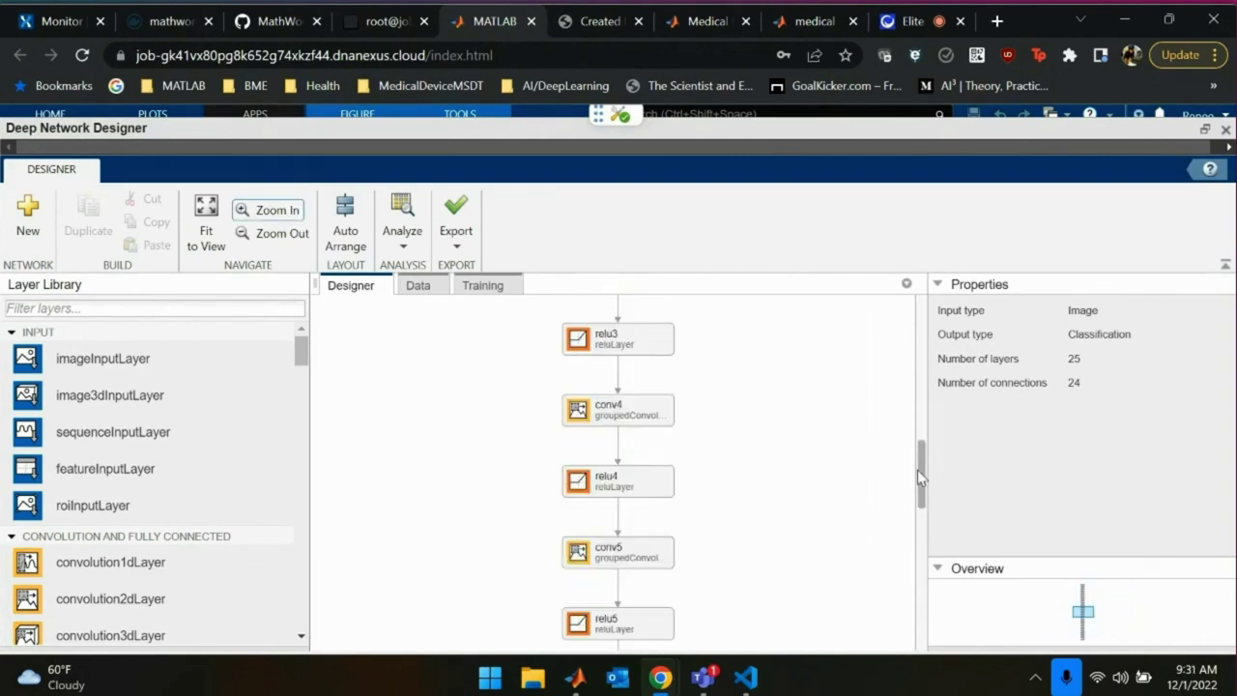
drag(923, 483, 928, 643)
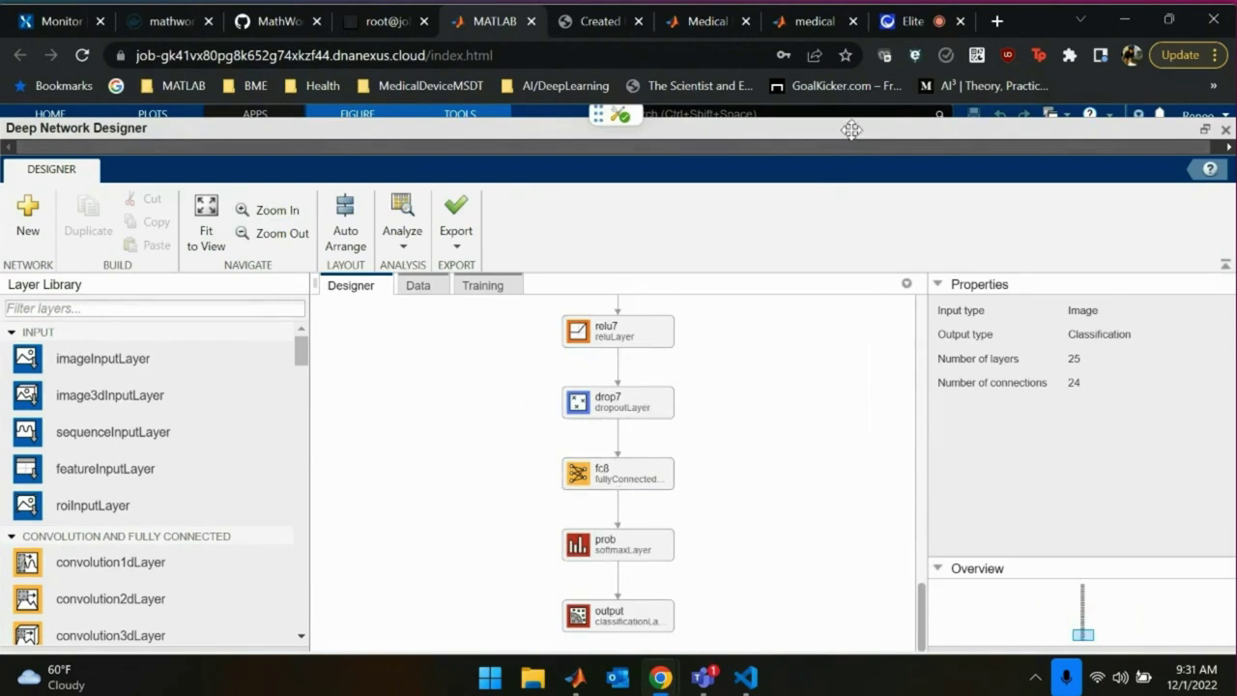
drag(847, 130, 846, 113)
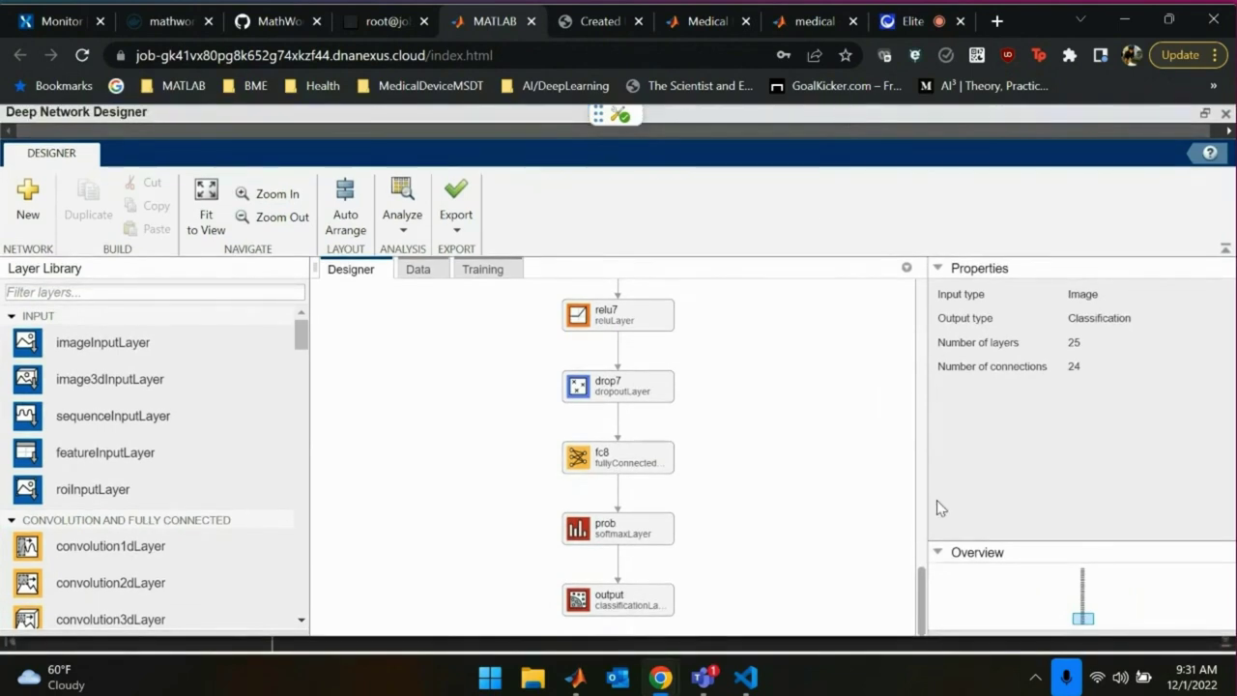
click(626, 464)
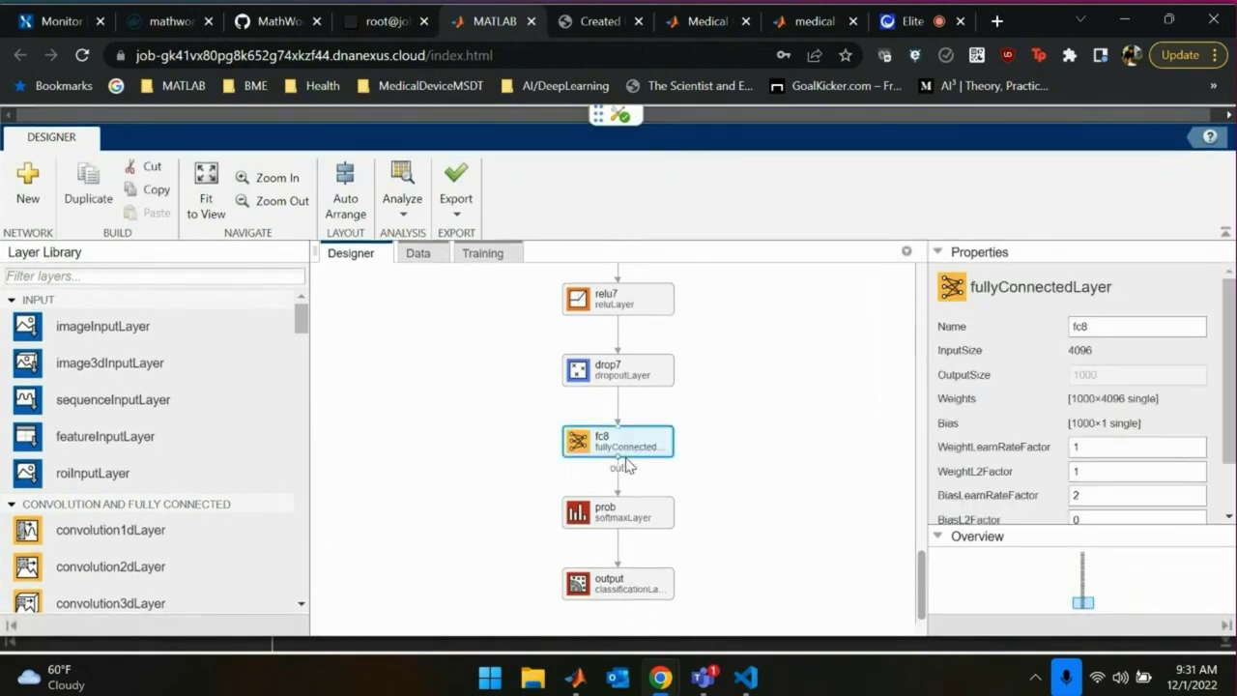
key(Delete)
click(641, 586)
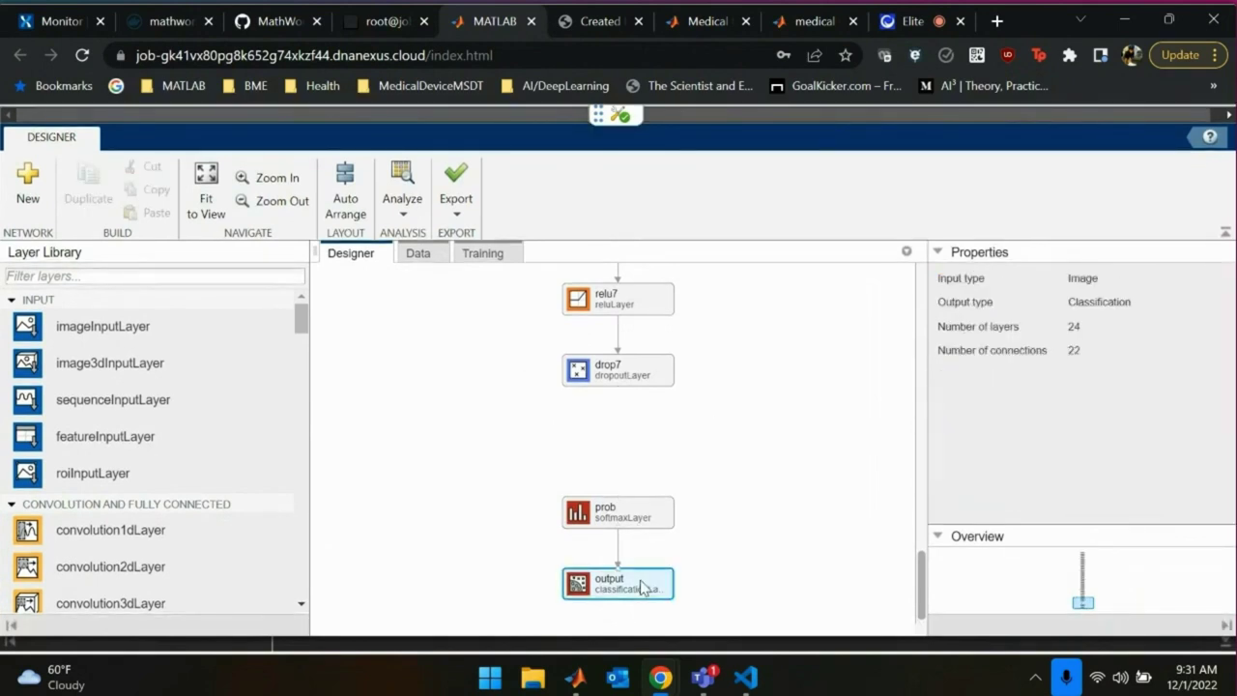
key(Delete)
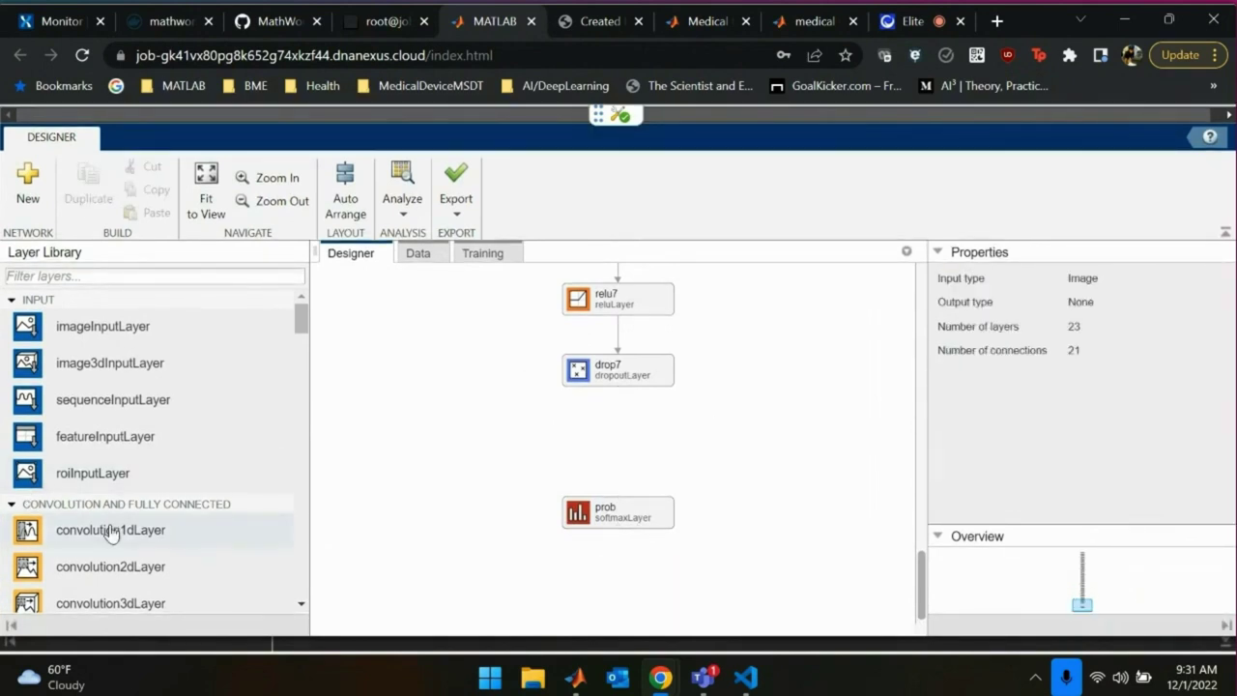
Add a new fullyConnectedLayer between drop7 and prob, and connect it to both layers.
scroll(111, 534, down, 5)
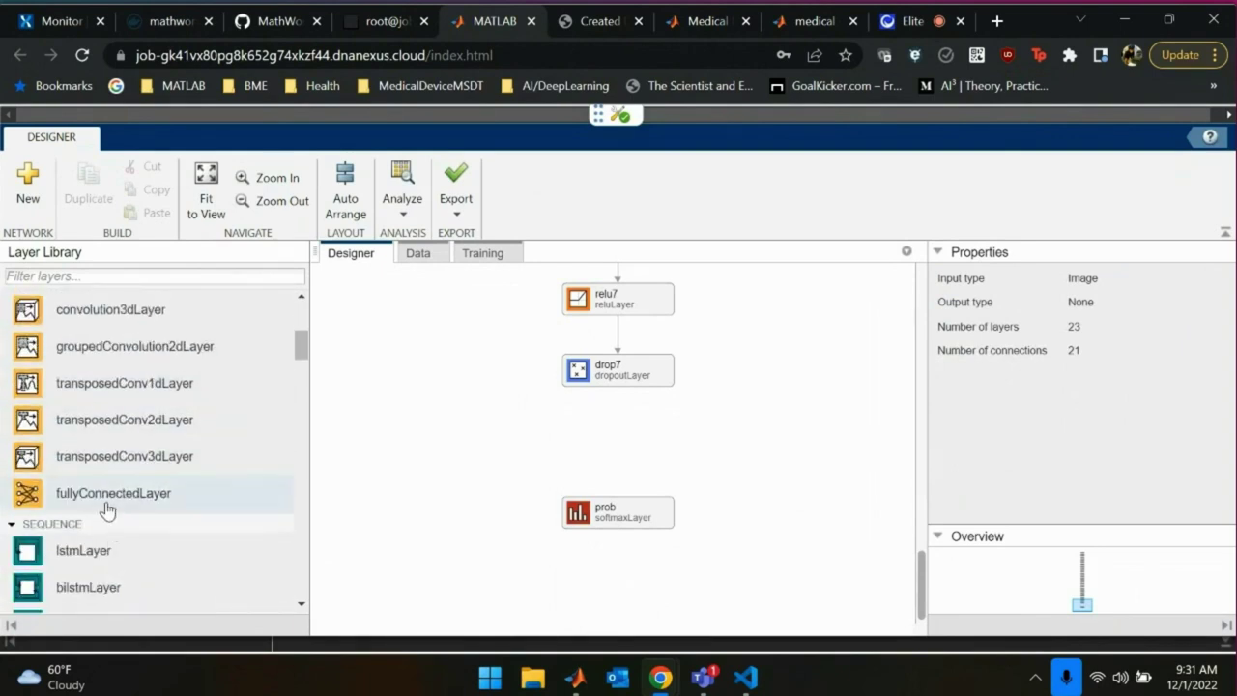
drag(107, 511, 599, 440)
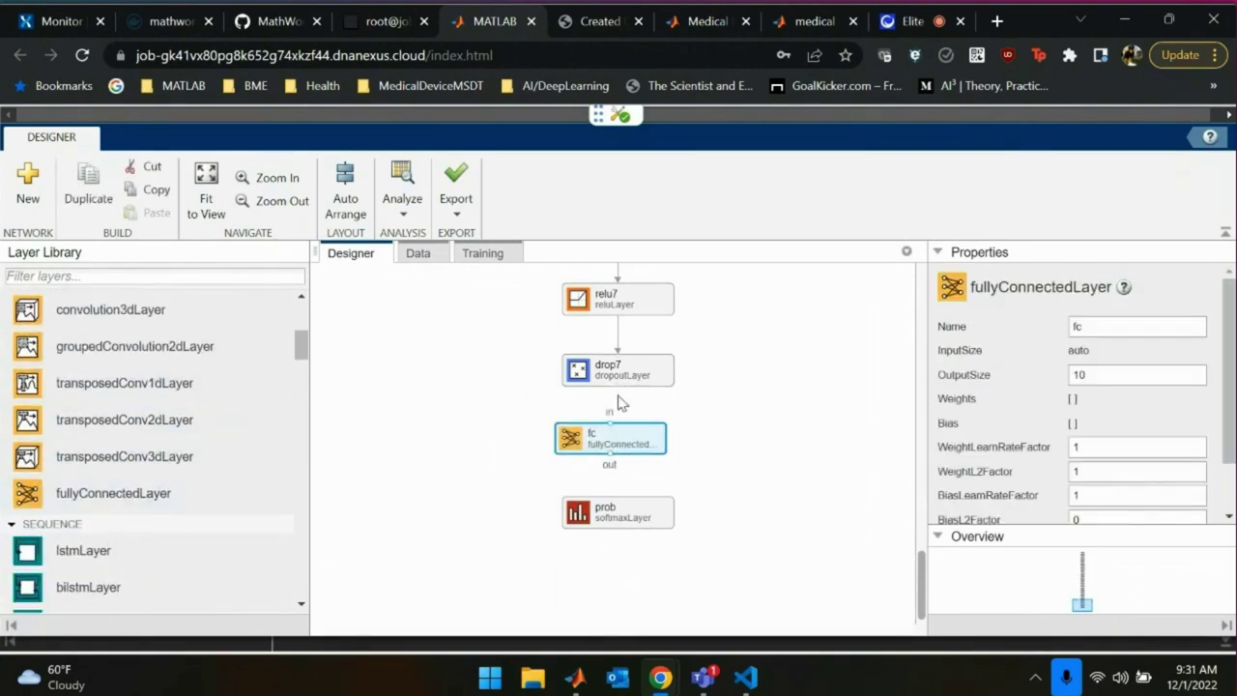
drag(618, 386, 619, 503)
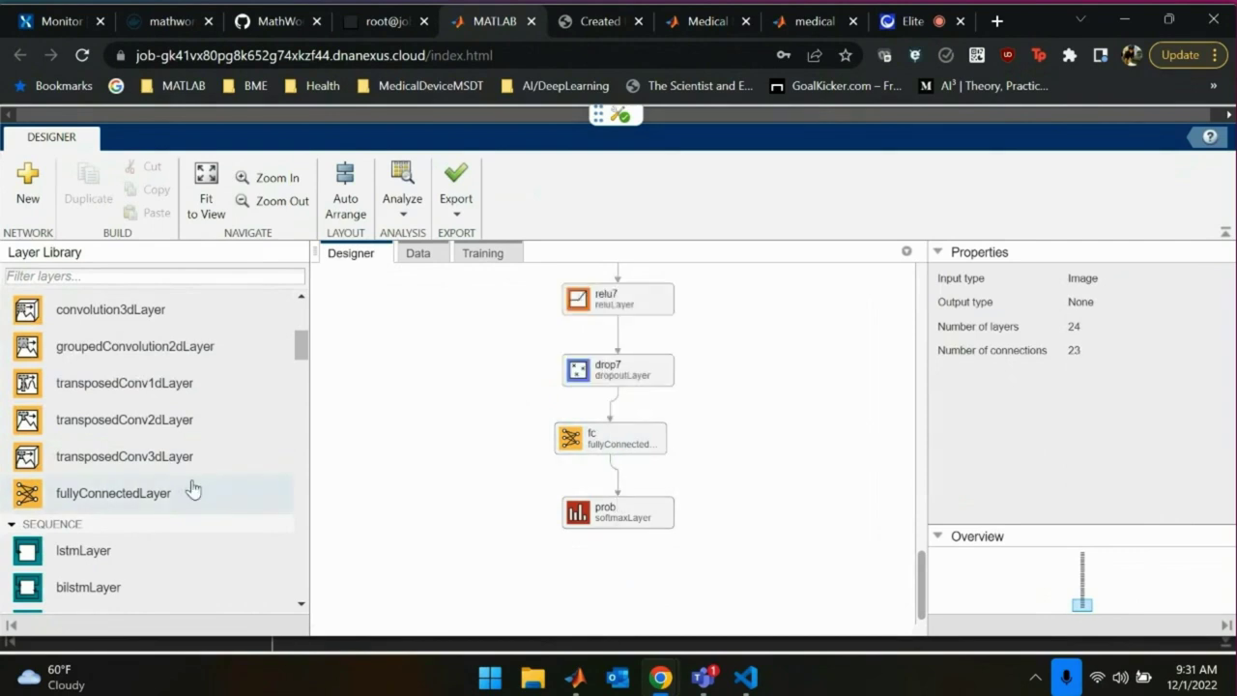
Add a new classificationLayer below prob and connect the softmax layer's output to it.
scroll(193, 488, down, 10)
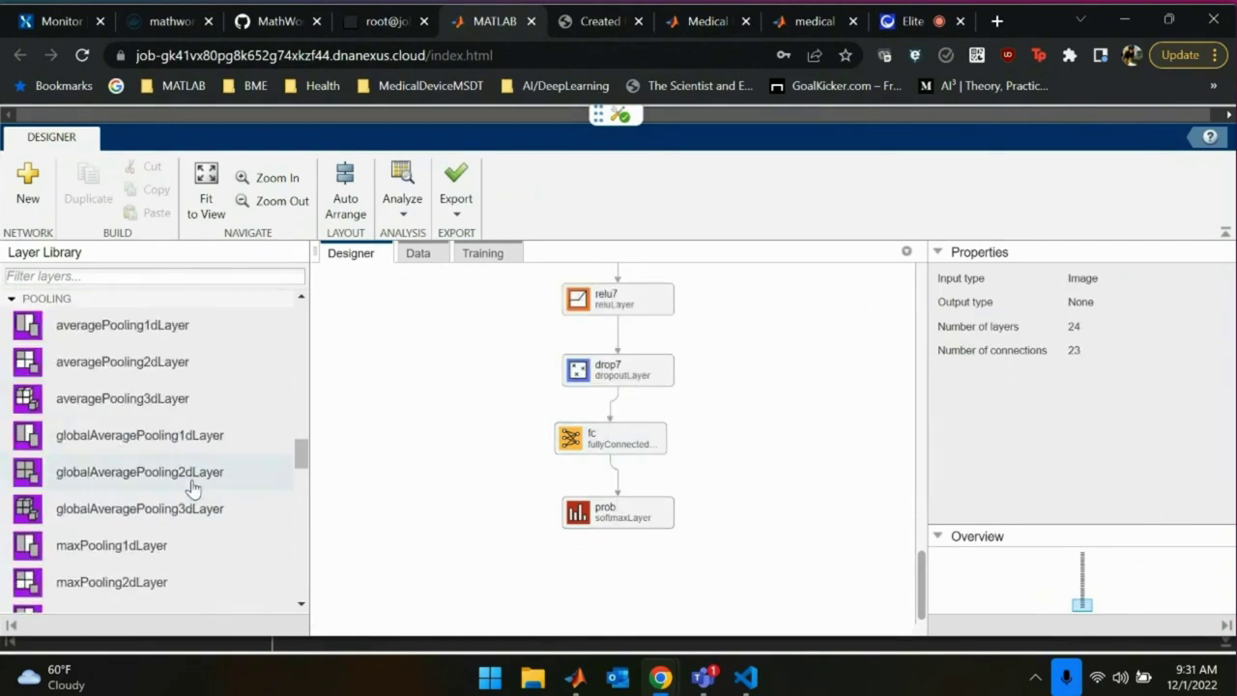
scroll(192, 488, down, 10)
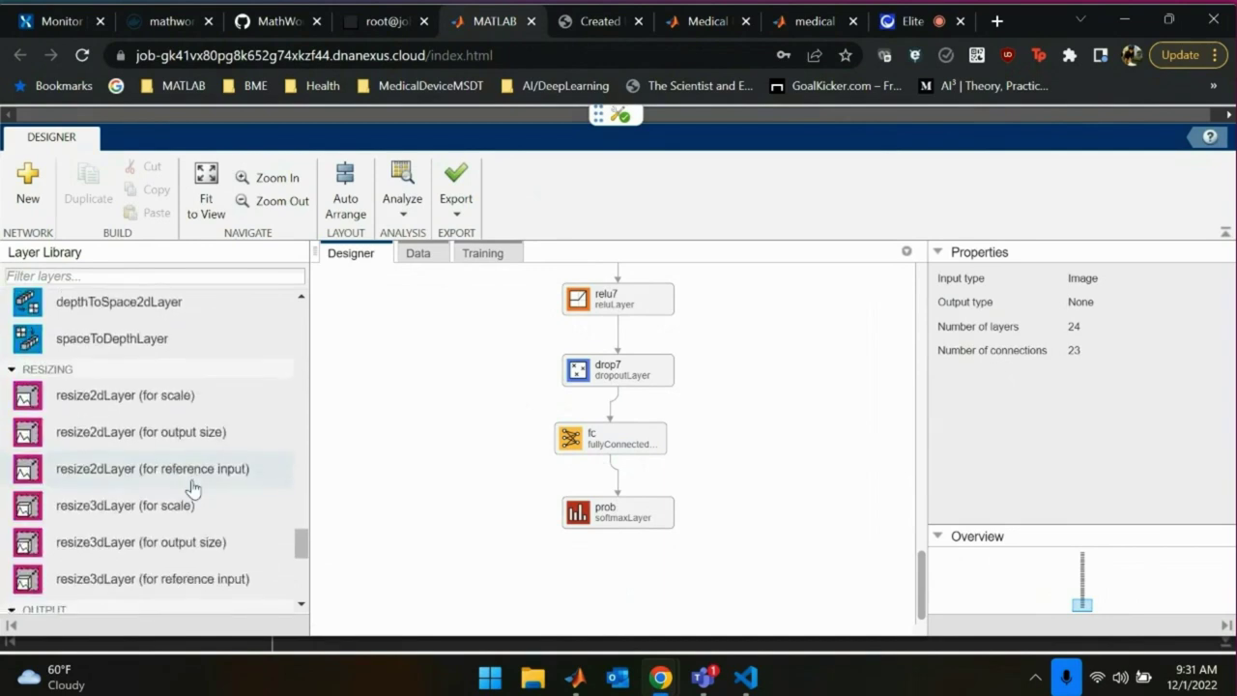
scroll(193, 488, down, 5)
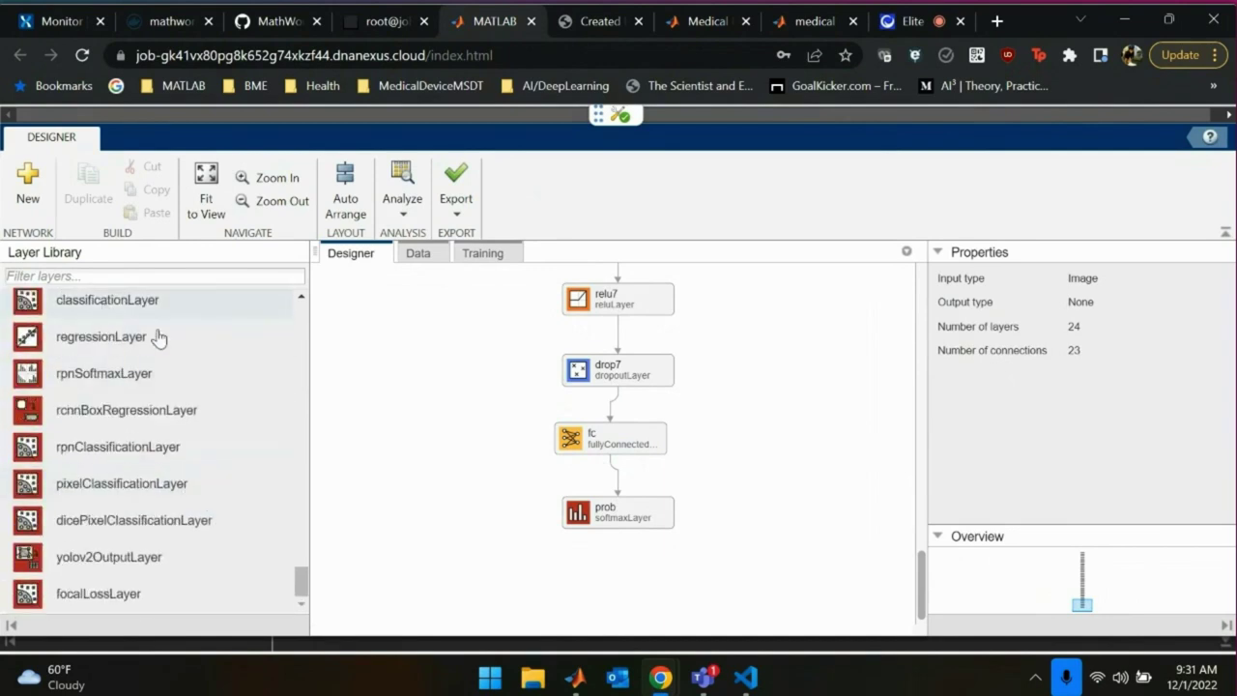
scroll(160, 336, up, 1)
mouse_move(159, 330)
mouse_down()
mouse_move(623, 574)
mouse_move(623, 562)
mouse_up()
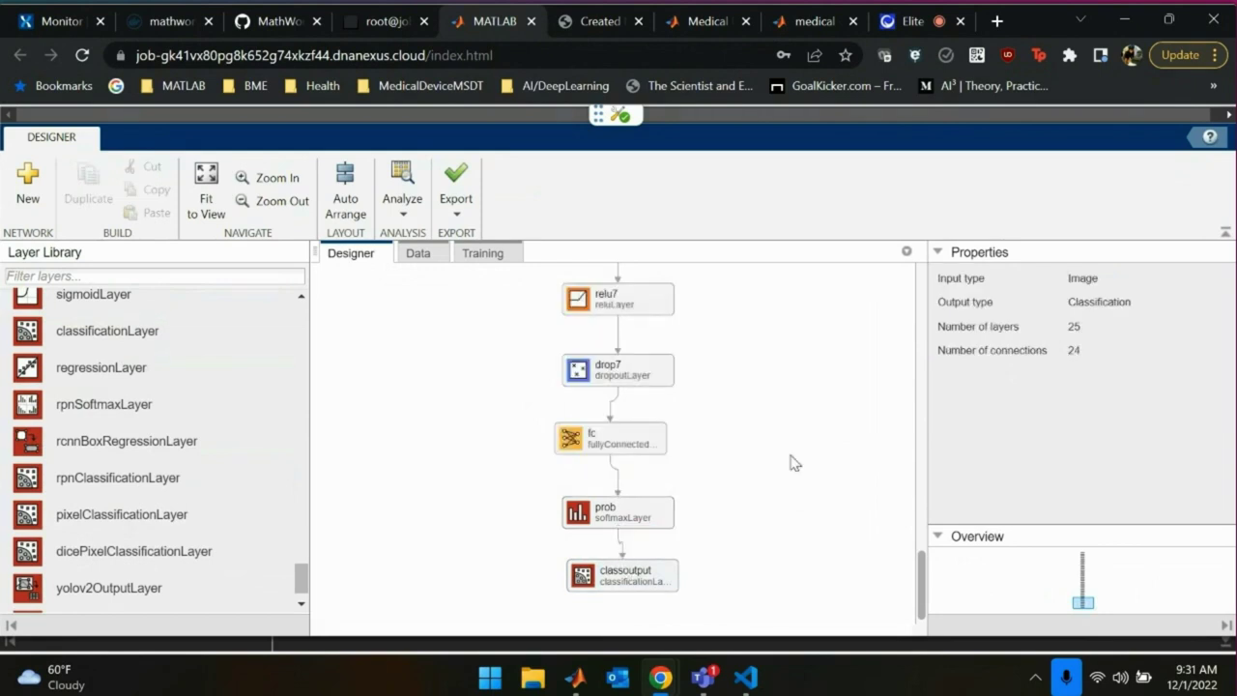
Set the OutputSize of the new fully connected layer to 2.
click(621, 445)
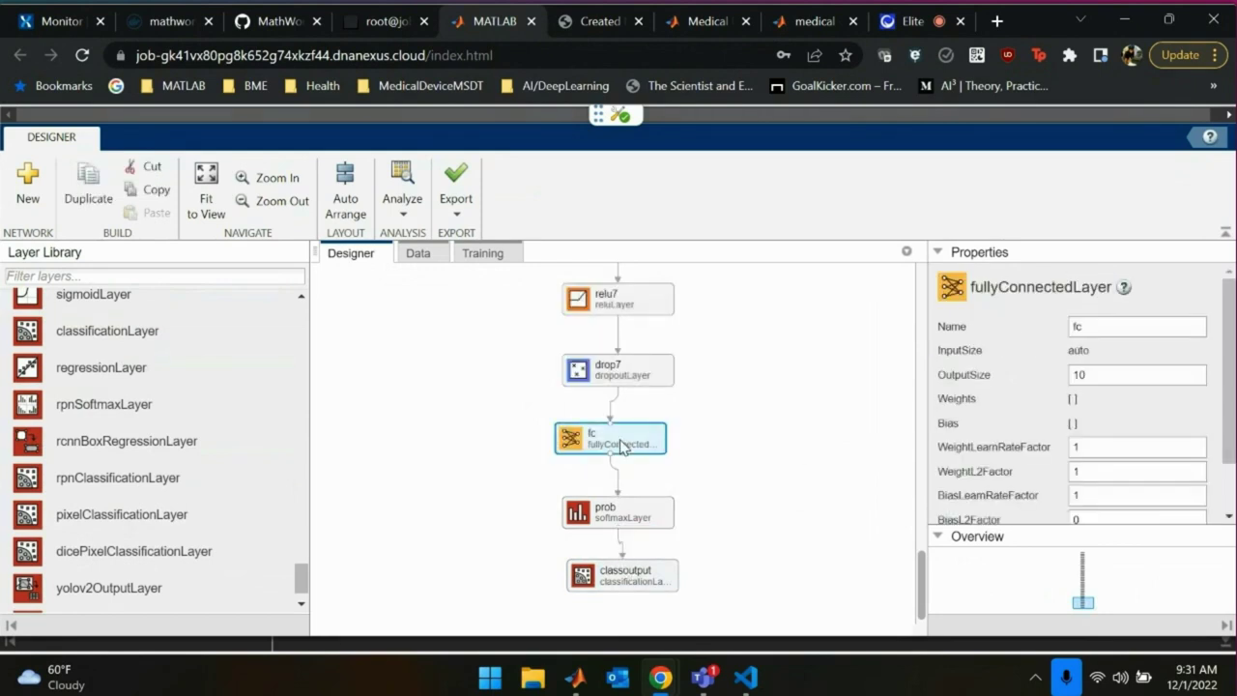
double_click(1123, 377)
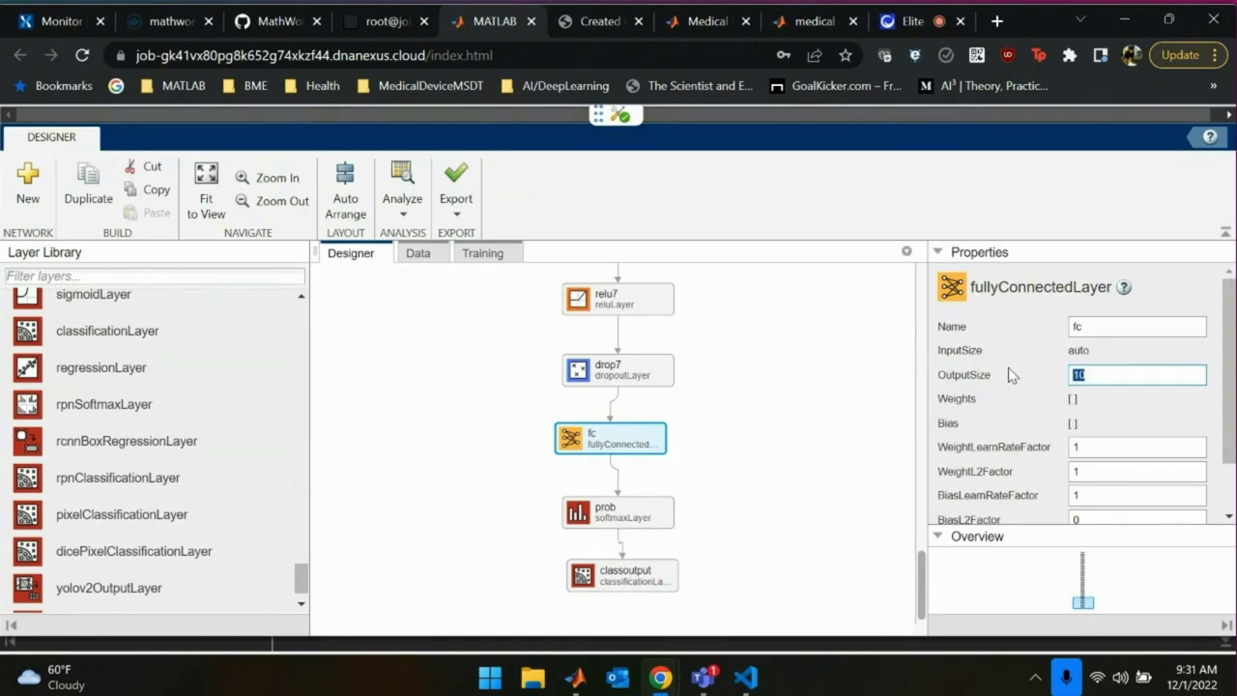
text(2)
key(Tab)
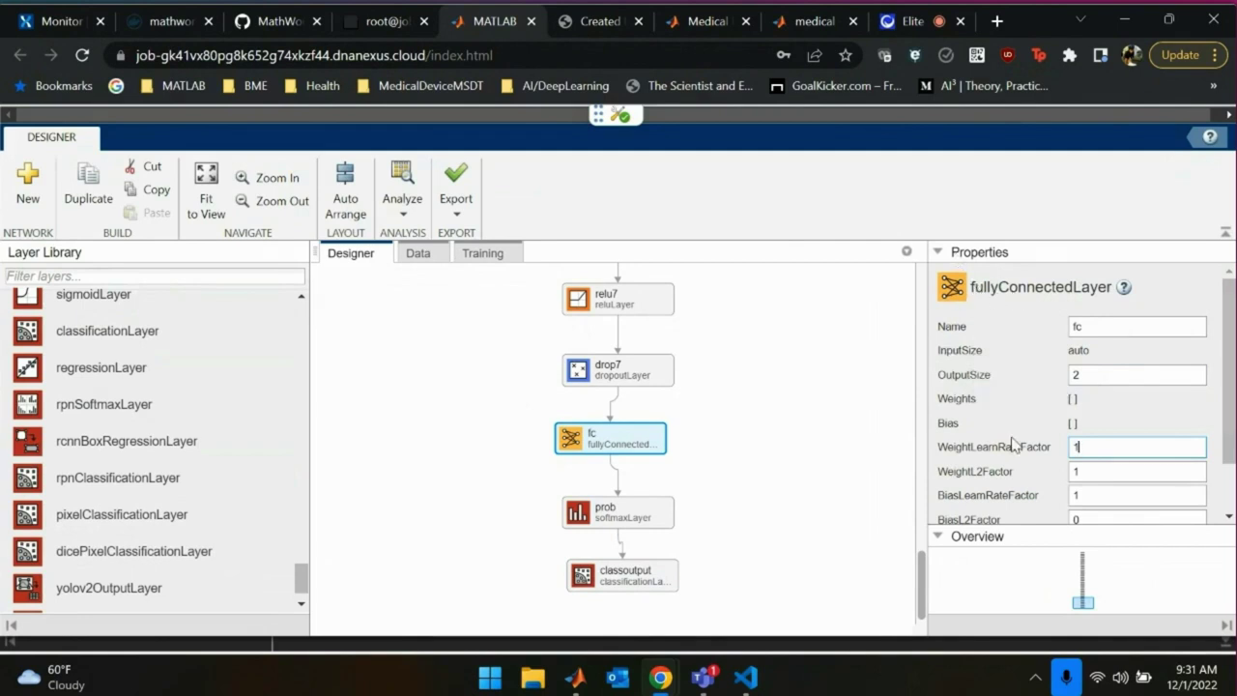
click(1103, 382)
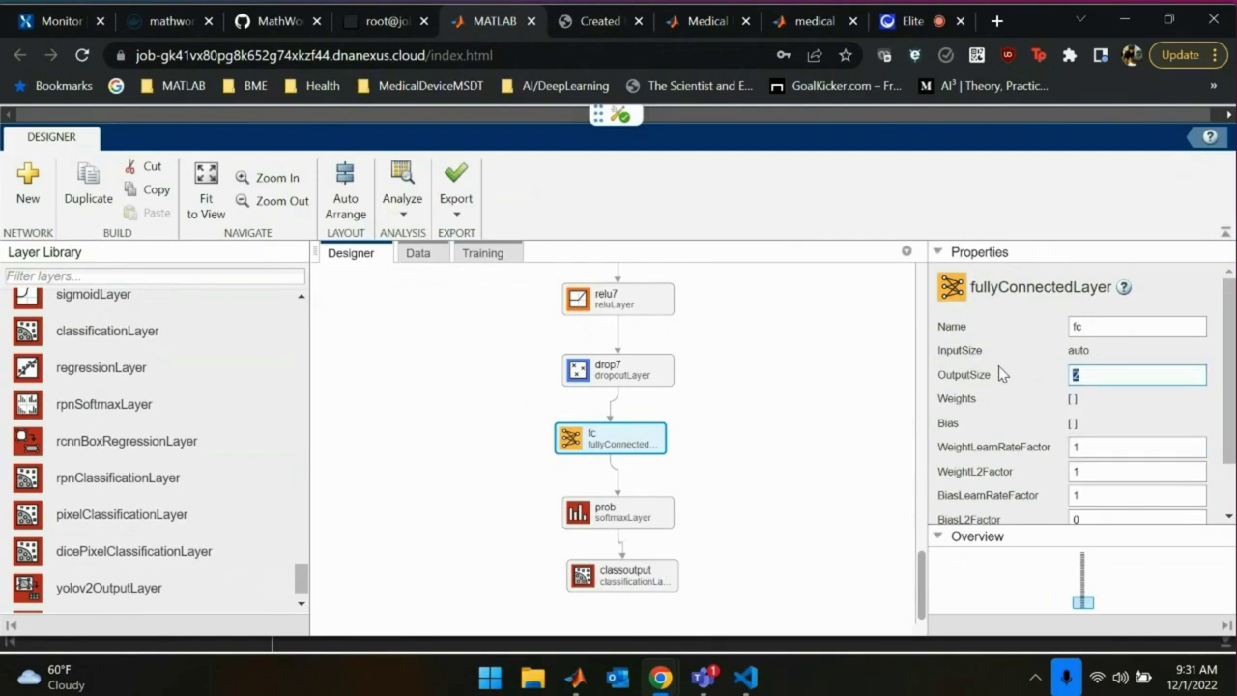
Review the new classification layer's properties and the training data import view, and return to the network design.
click(637, 586)
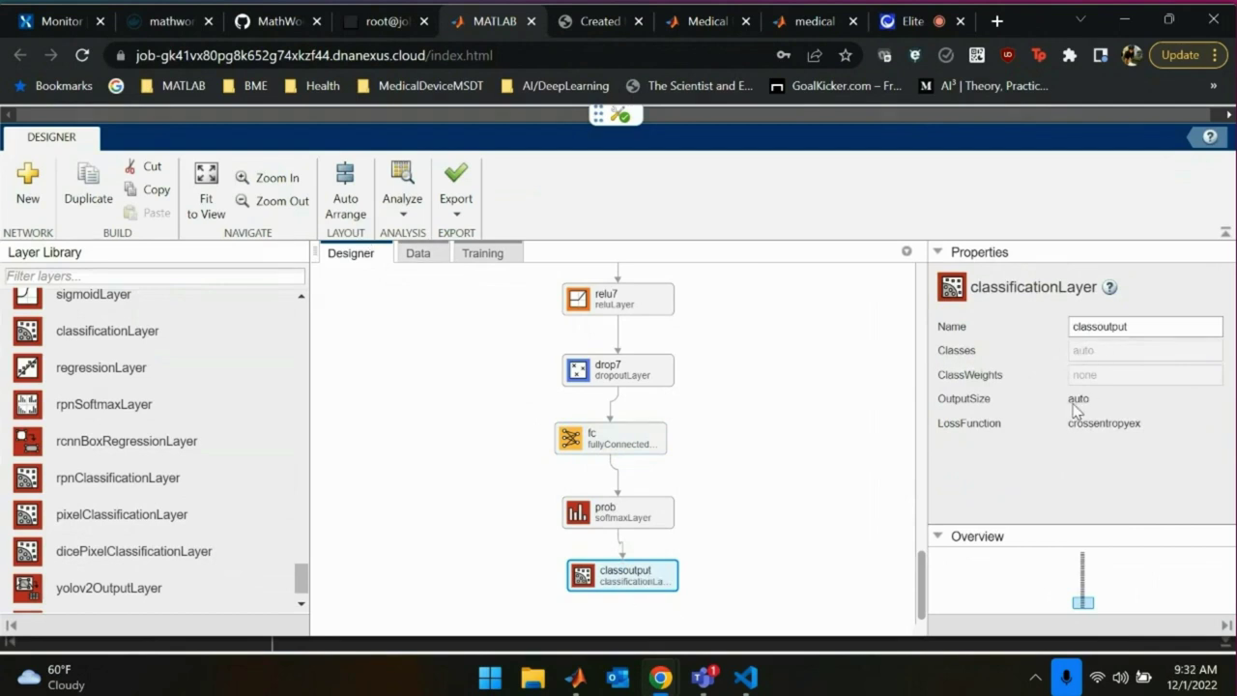
click(437, 257)
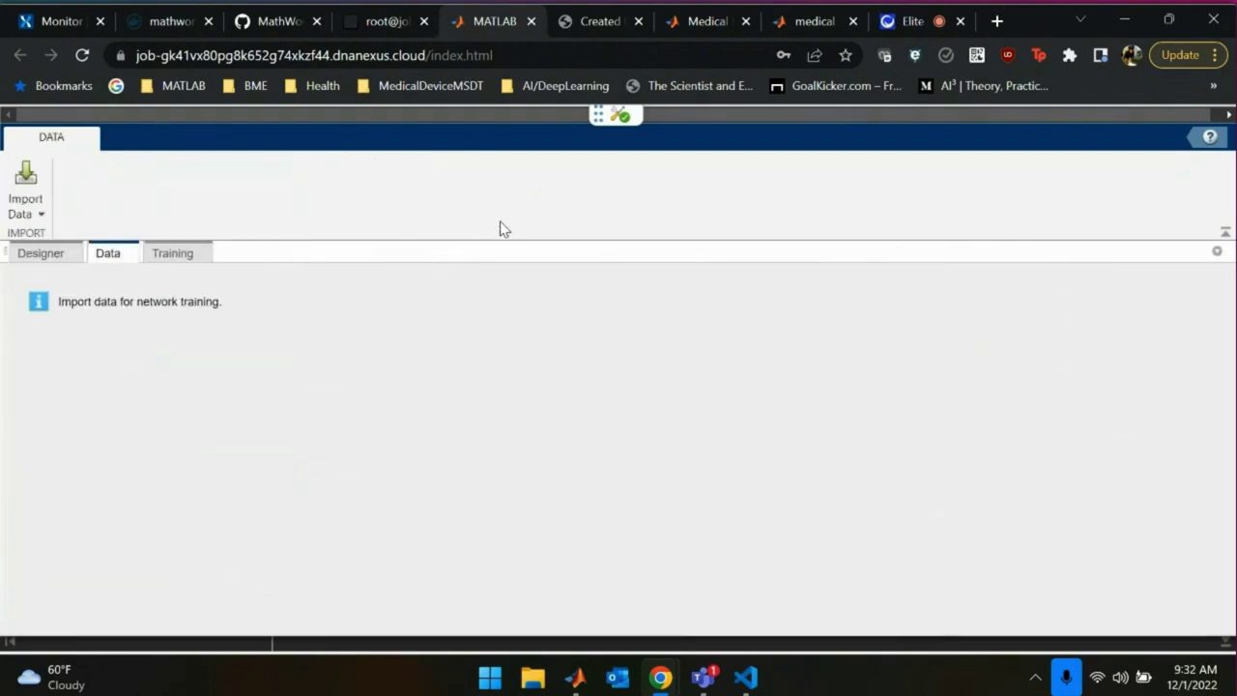
click(40, 253)
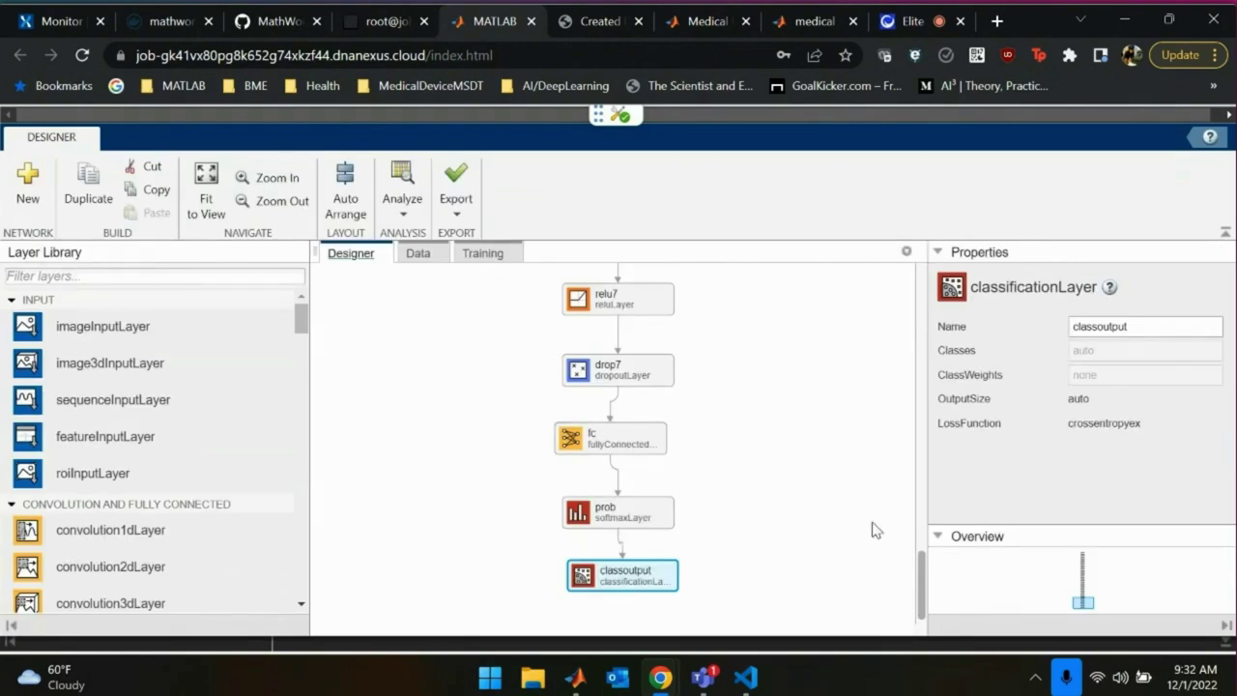
Analyze the network for training, inspect the new fc layer and the final layers in the results, and close the analyzer.
drag(921, 592, 921, 308)
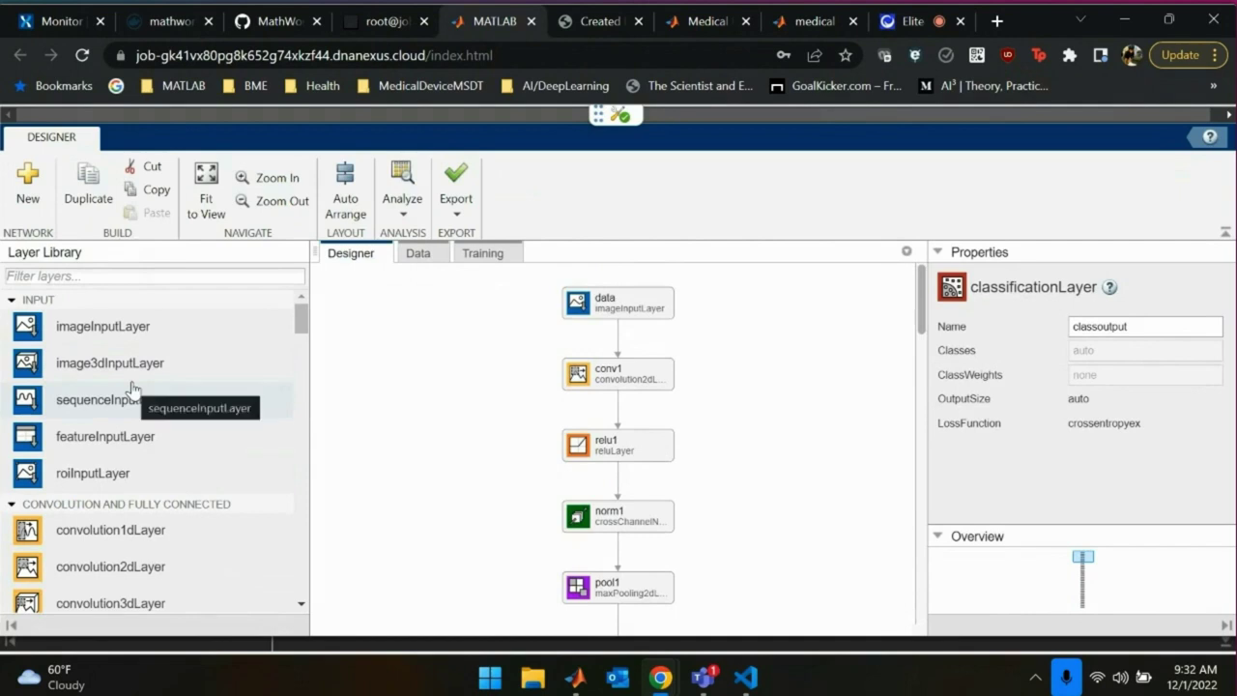
click(404, 181)
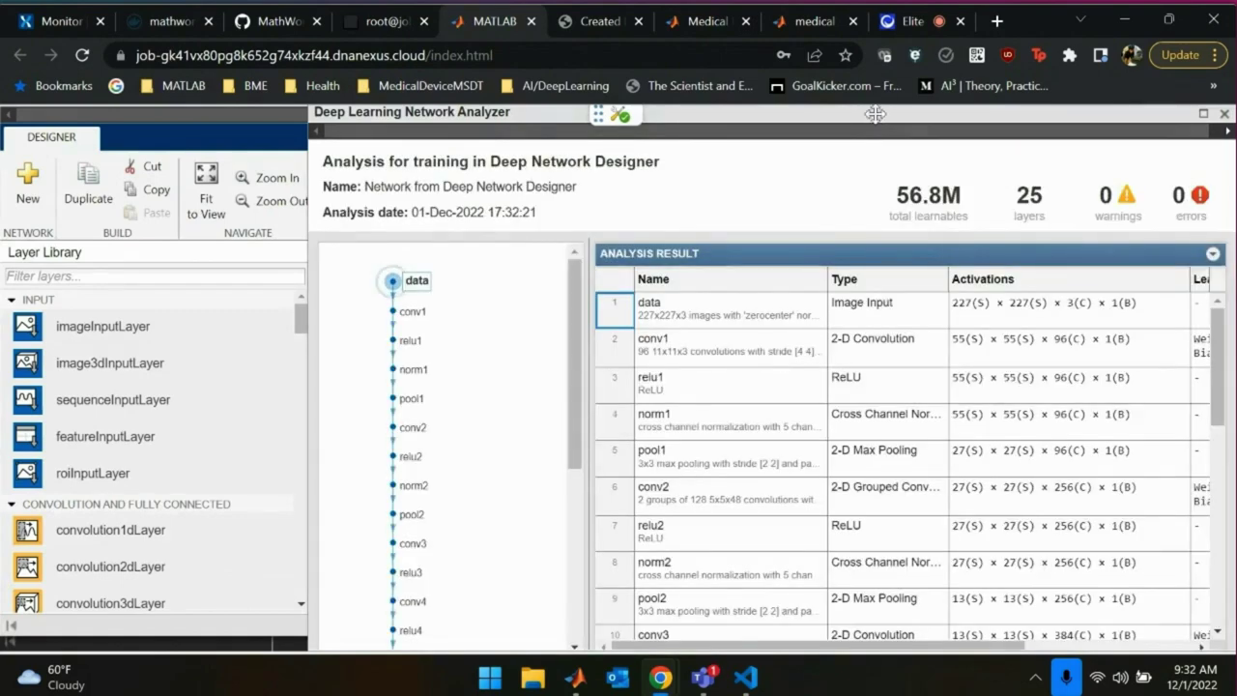
drag(873, 110, 686, 150)
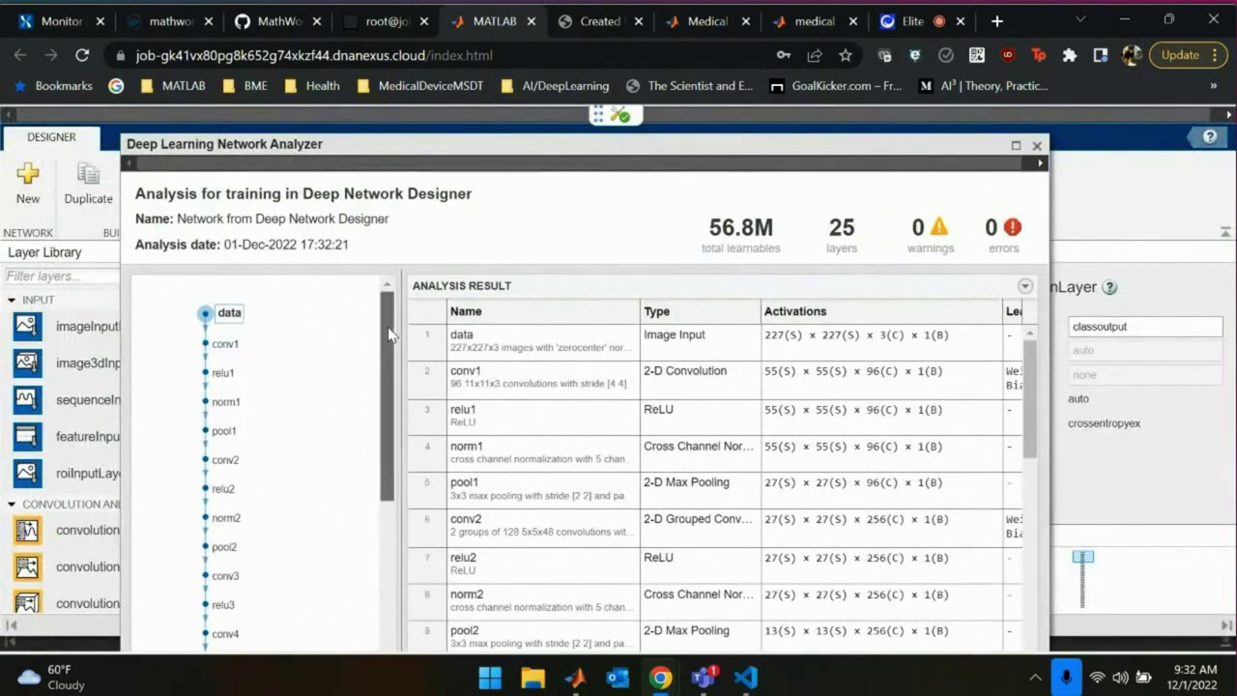
drag(390, 334, 400, 475)
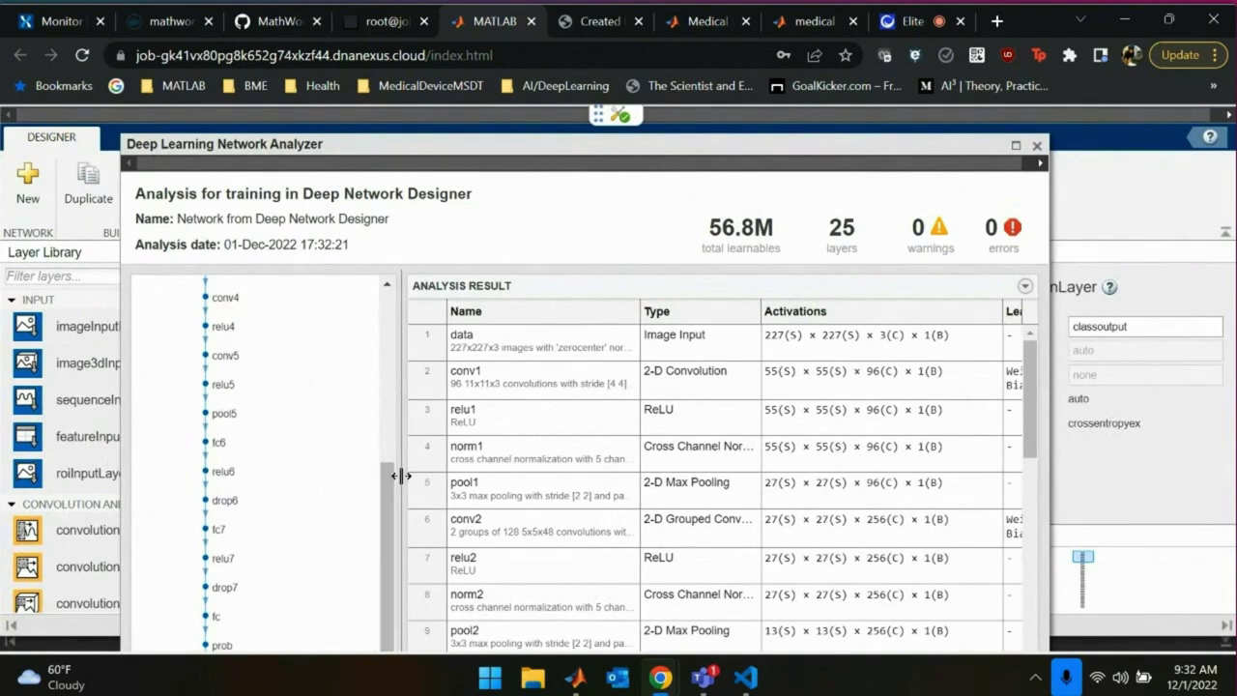
click(220, 617)
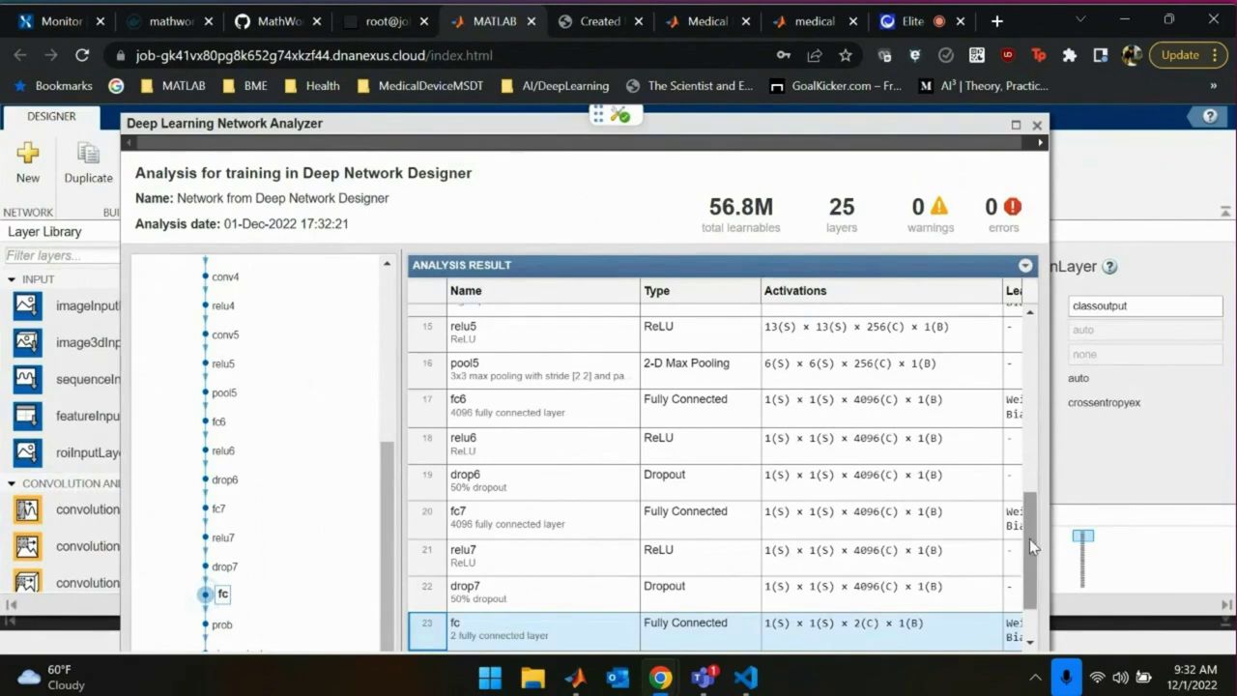
scroll(1030, 539, down, 2)
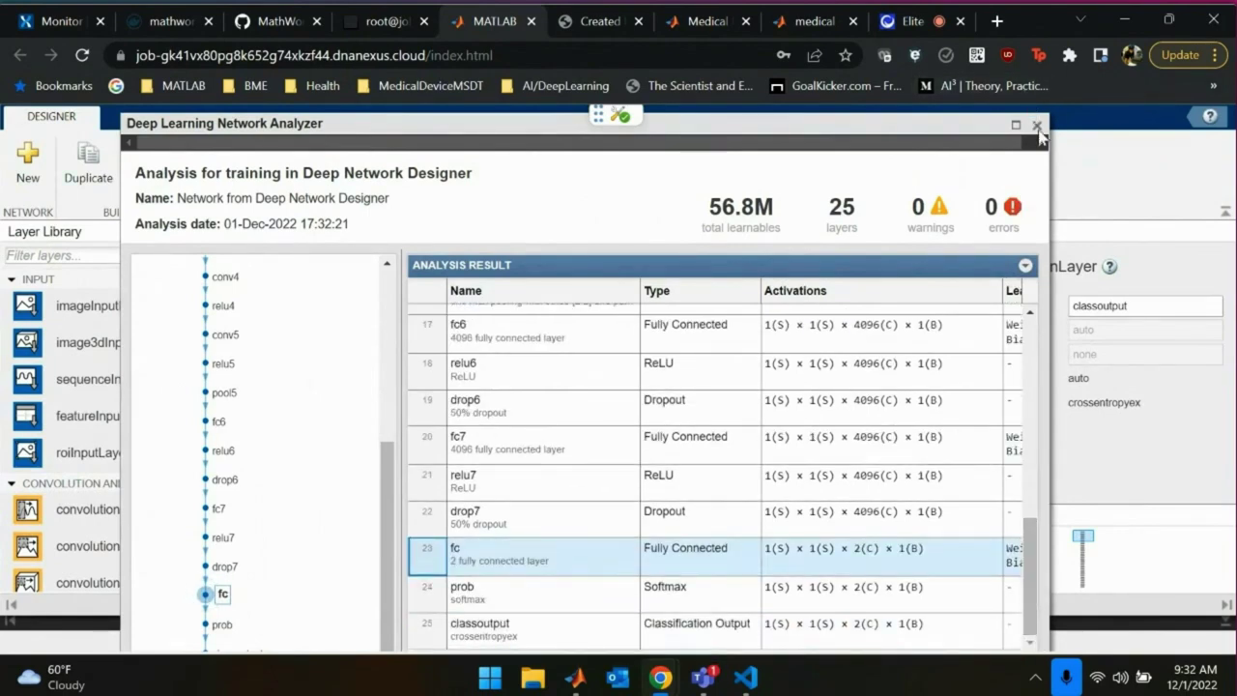
click(1037, 125)
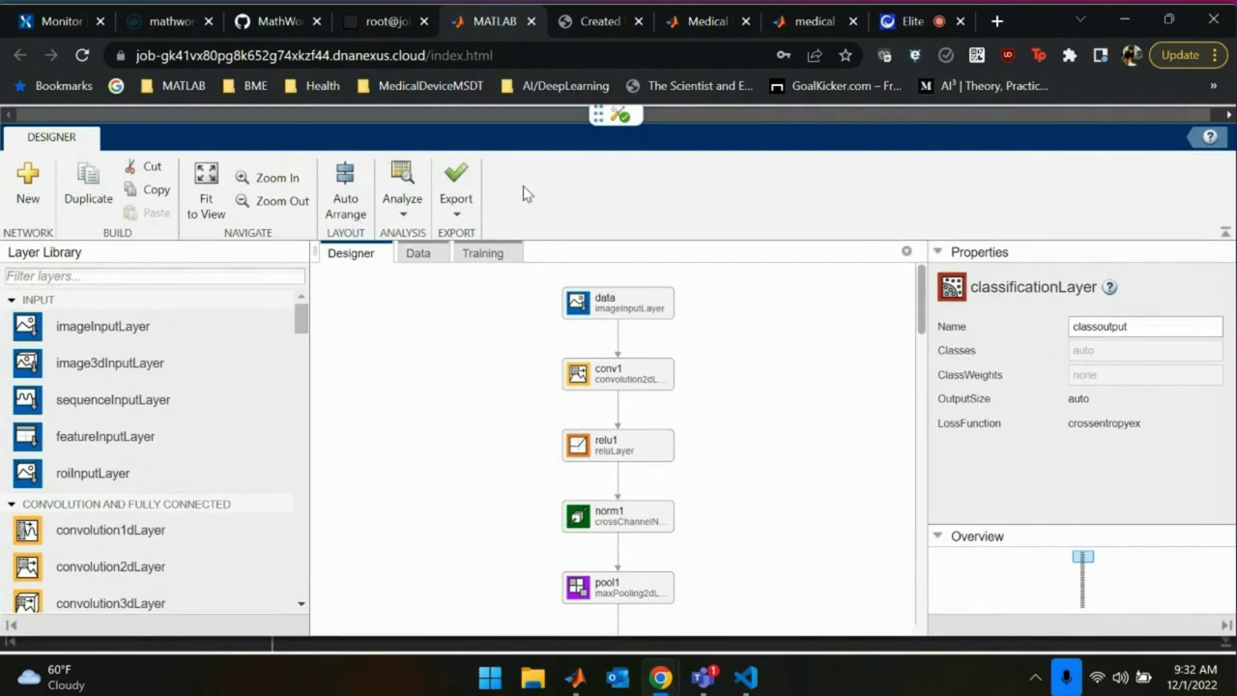
Review the network's export and code generation options without exporting anything.
click(458, 216)
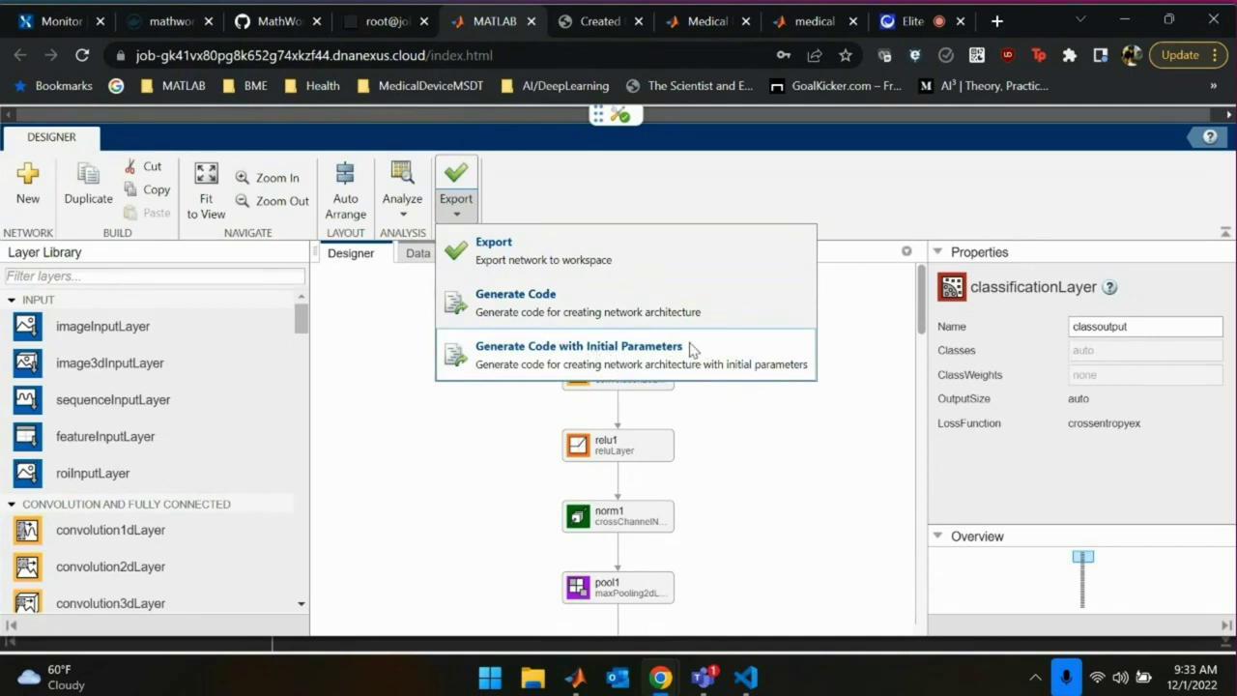
click(464, 432)
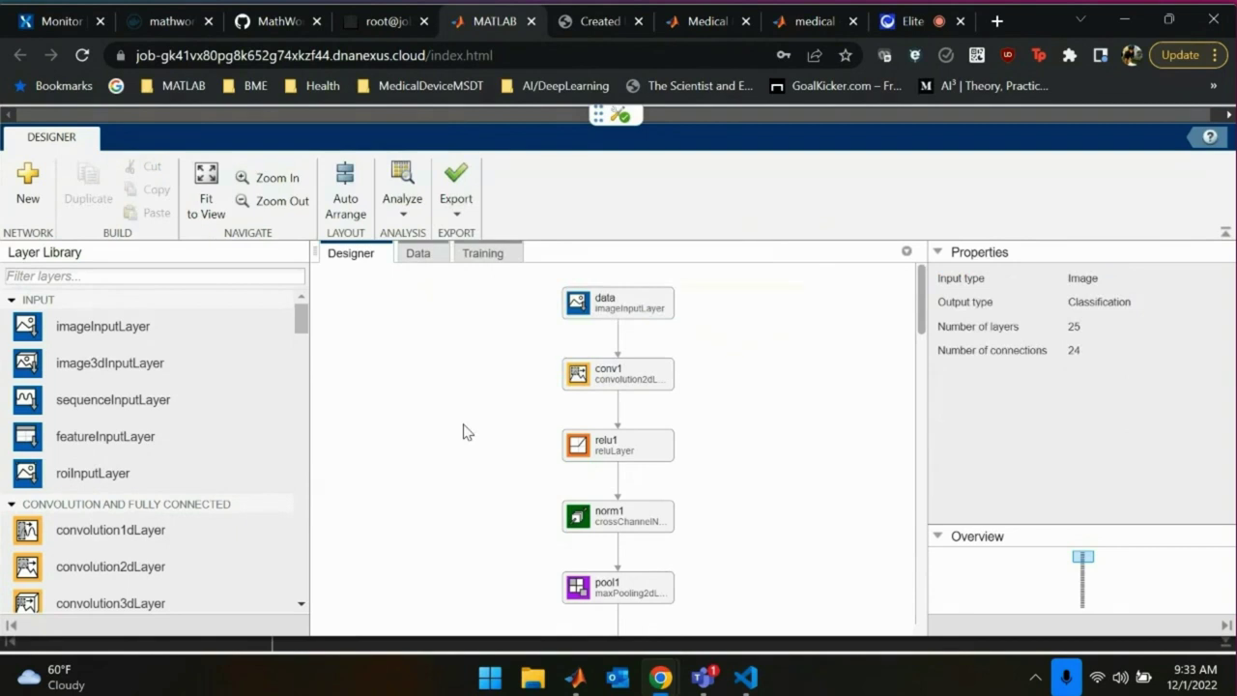
Start an image data import for training and choose the folder /mnt/project/chestxrays/test as the source.
click(418, 257)
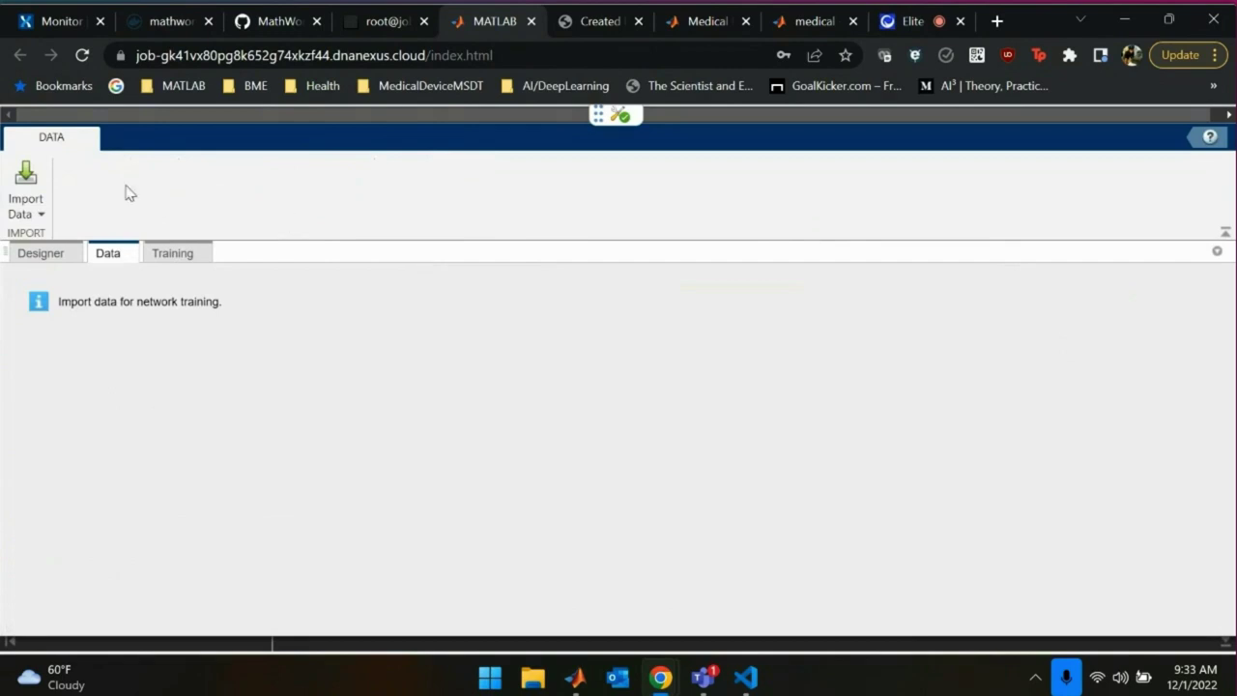
click(35, 213)
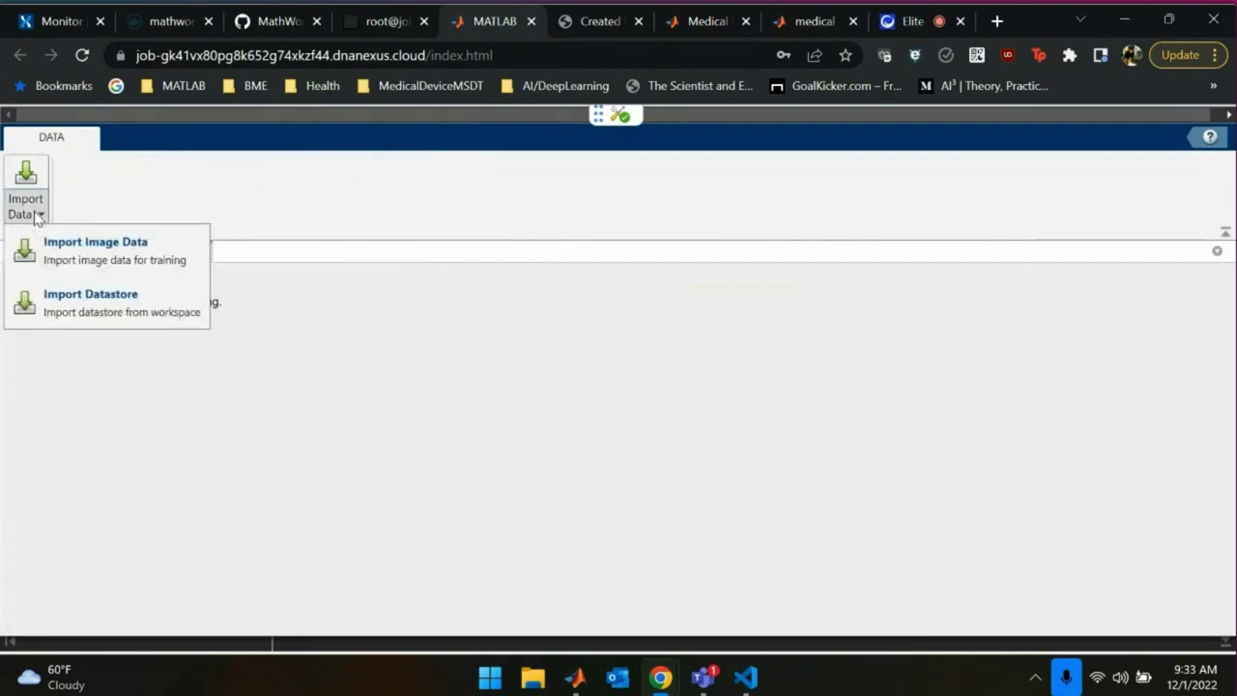
click(86, 249)
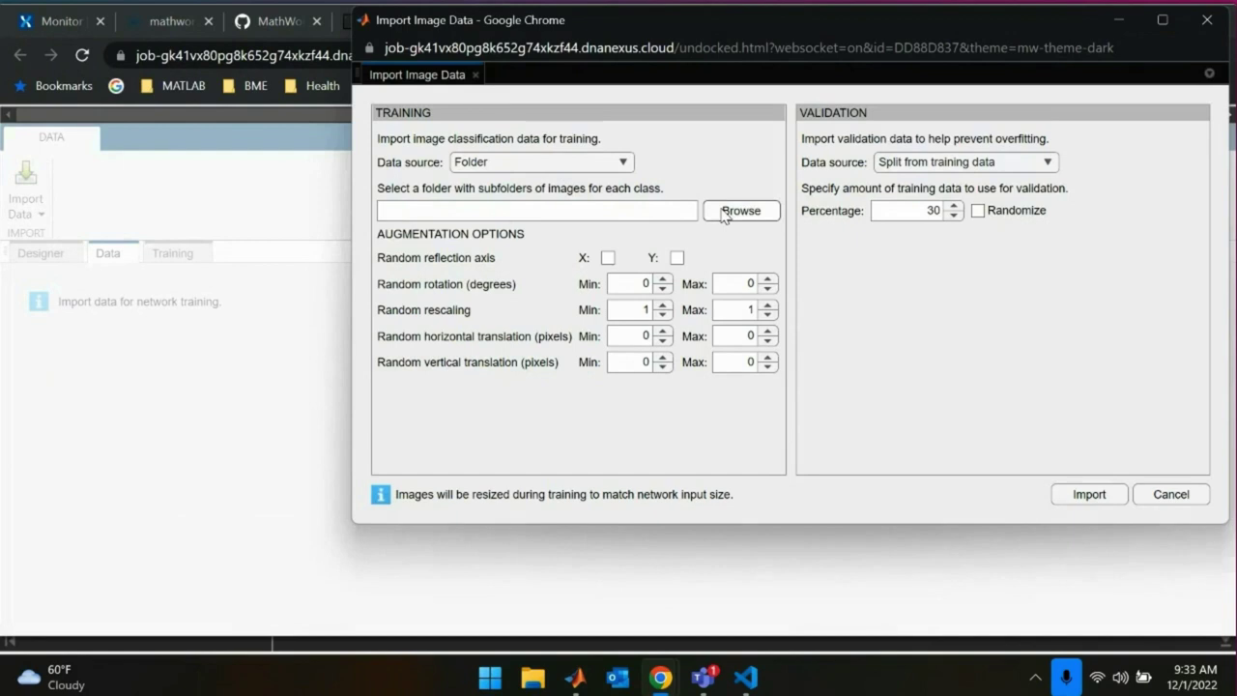
click(725, 212)
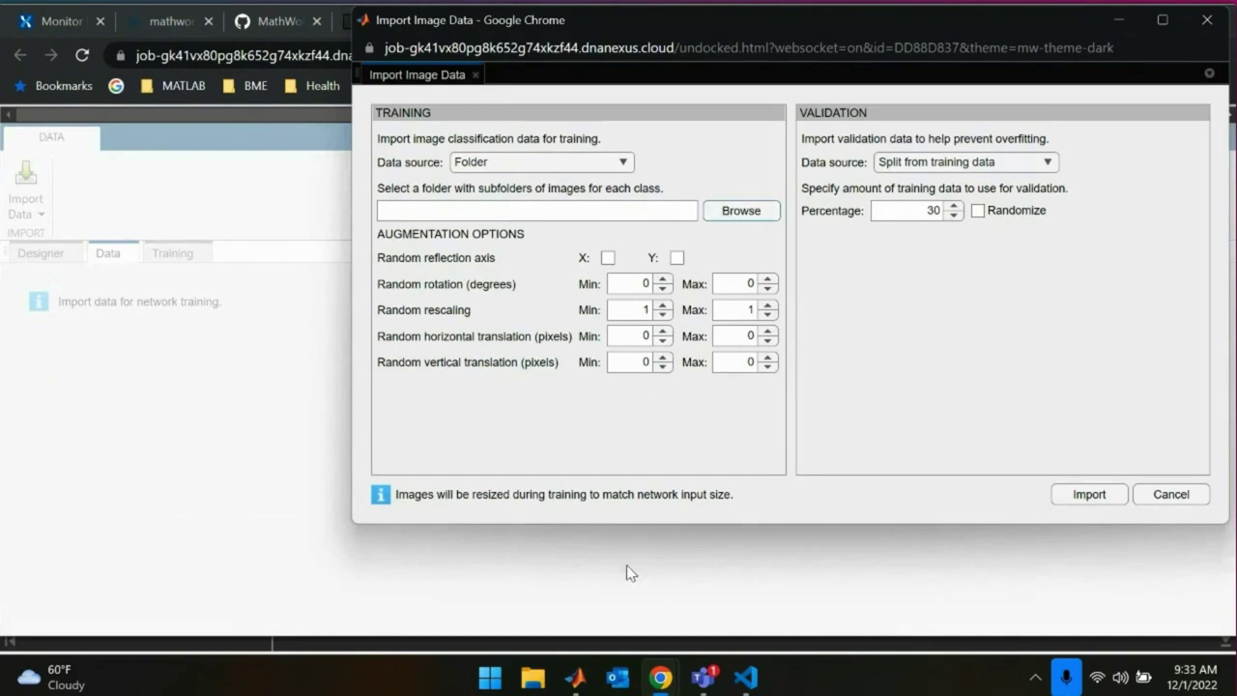
click(428, 249)
click(427, 245)
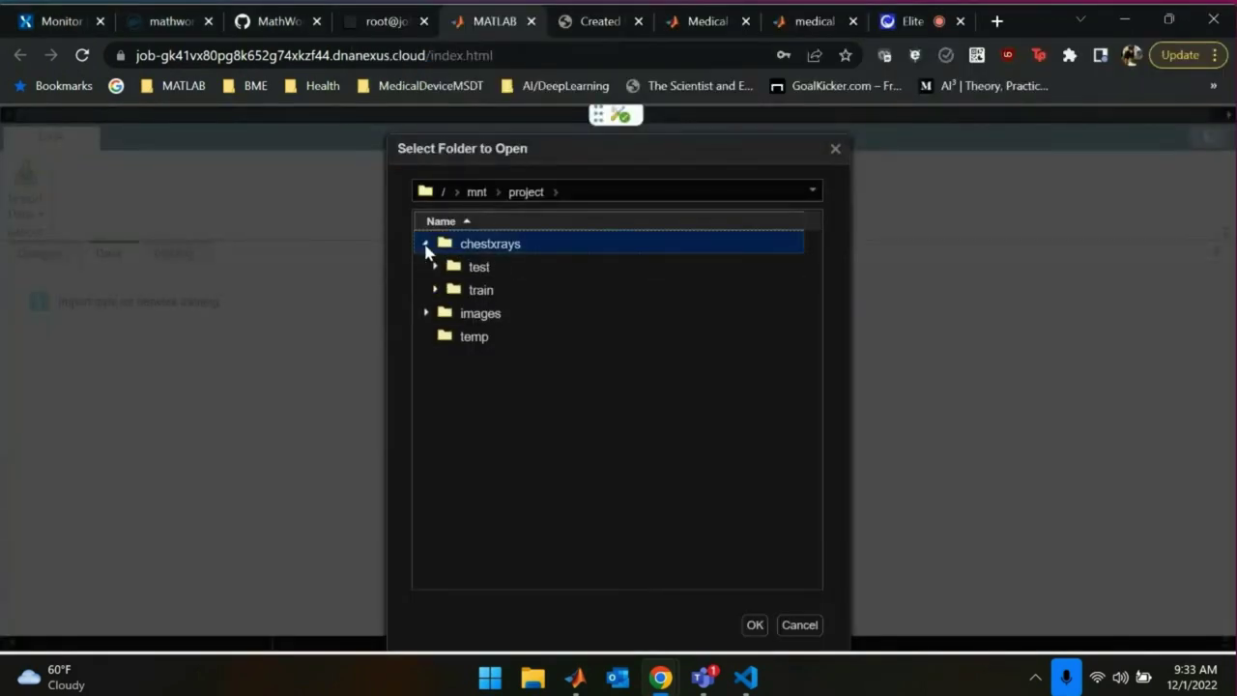
click(504, 269)
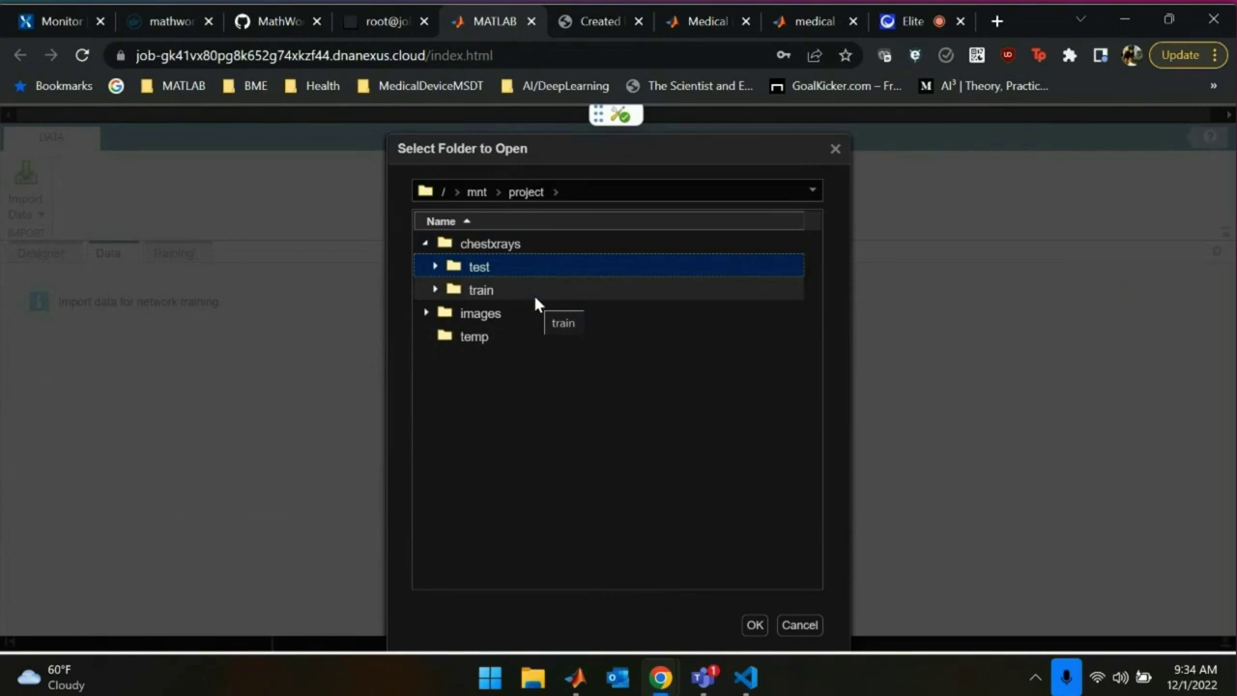
click(755, 625)
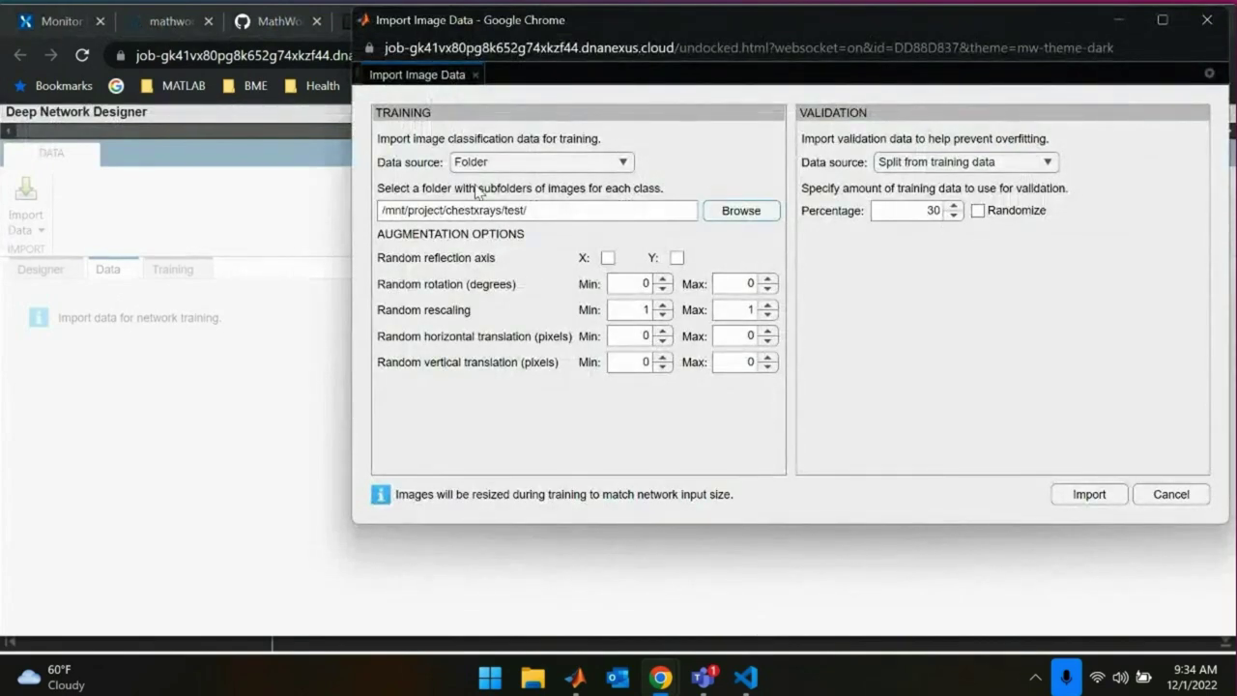
Randomize the validation split from the training data and import the images.
drag(810, 14, 607, 57)
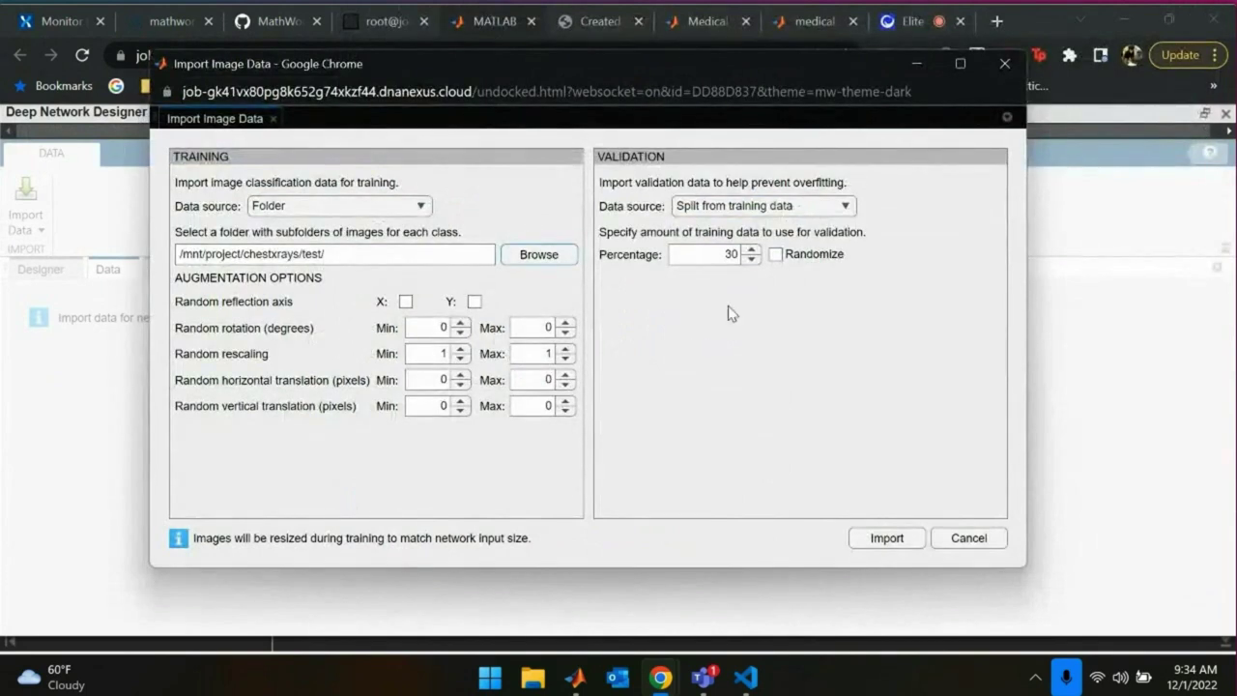
click(775, 255)
click(887, 538)
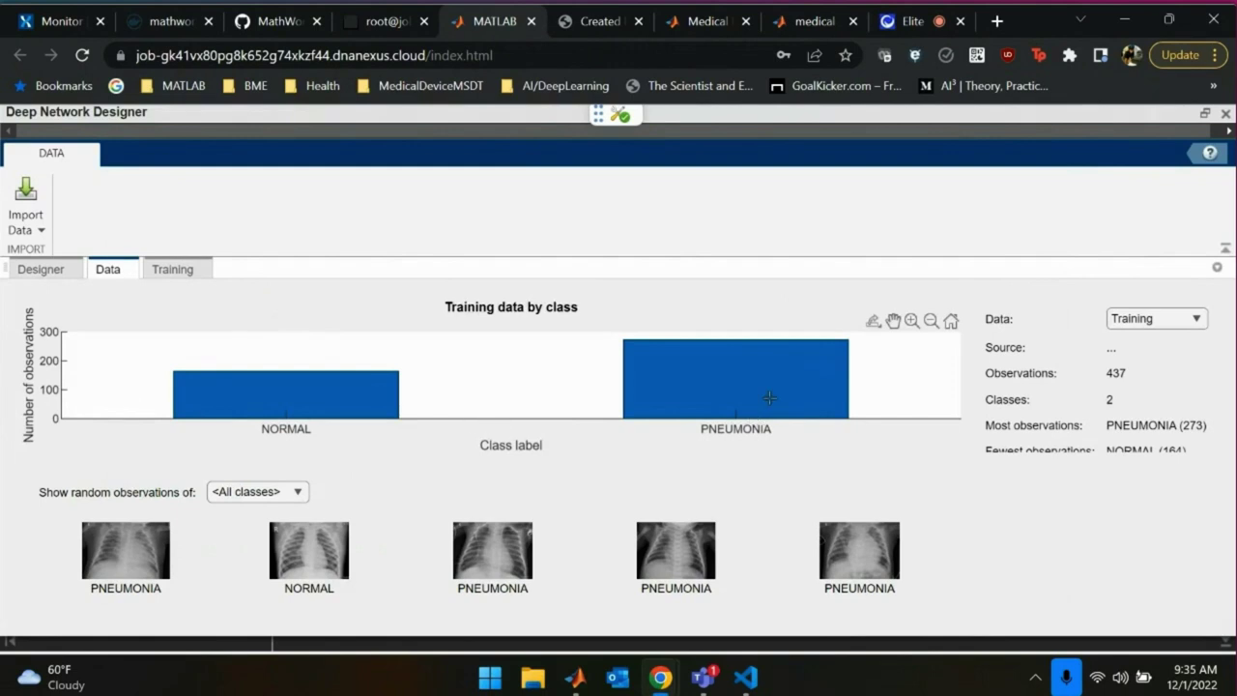
Show the class distribution and sample images of the validation data.
click(1122, 329)
click(1151, 364)
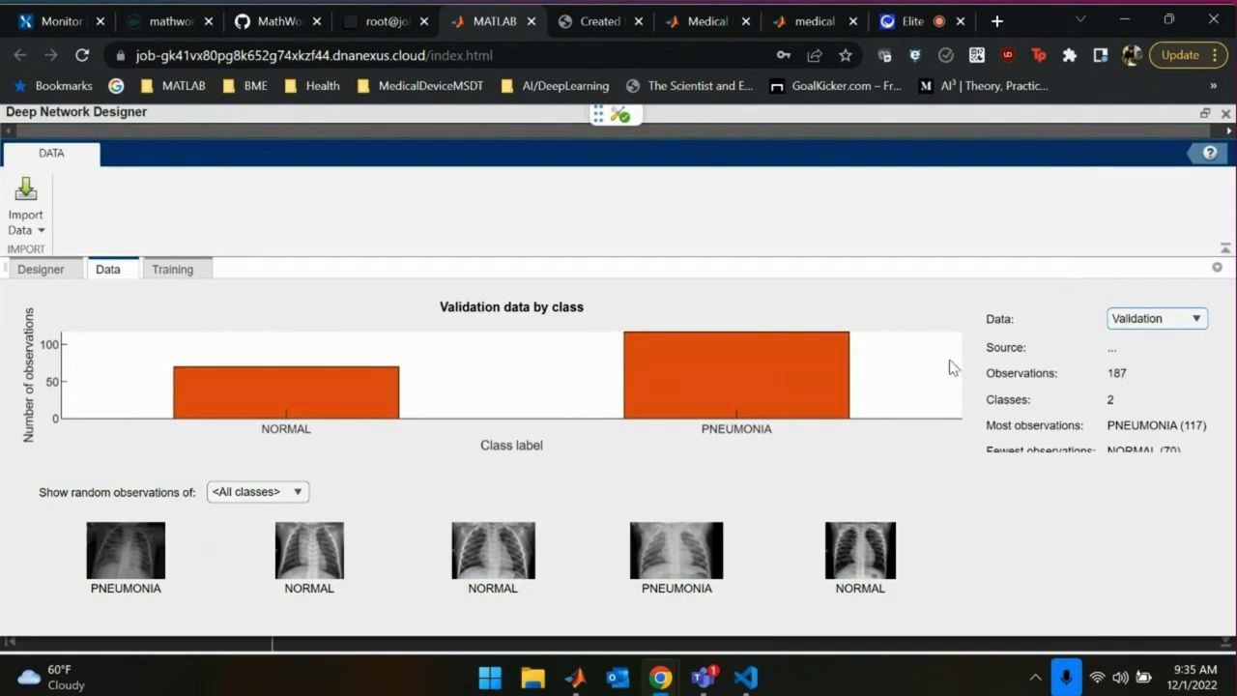
Open the training options and examine the solver, initial learn rate, advanced settings and execution environment choices.
click(174, 269)
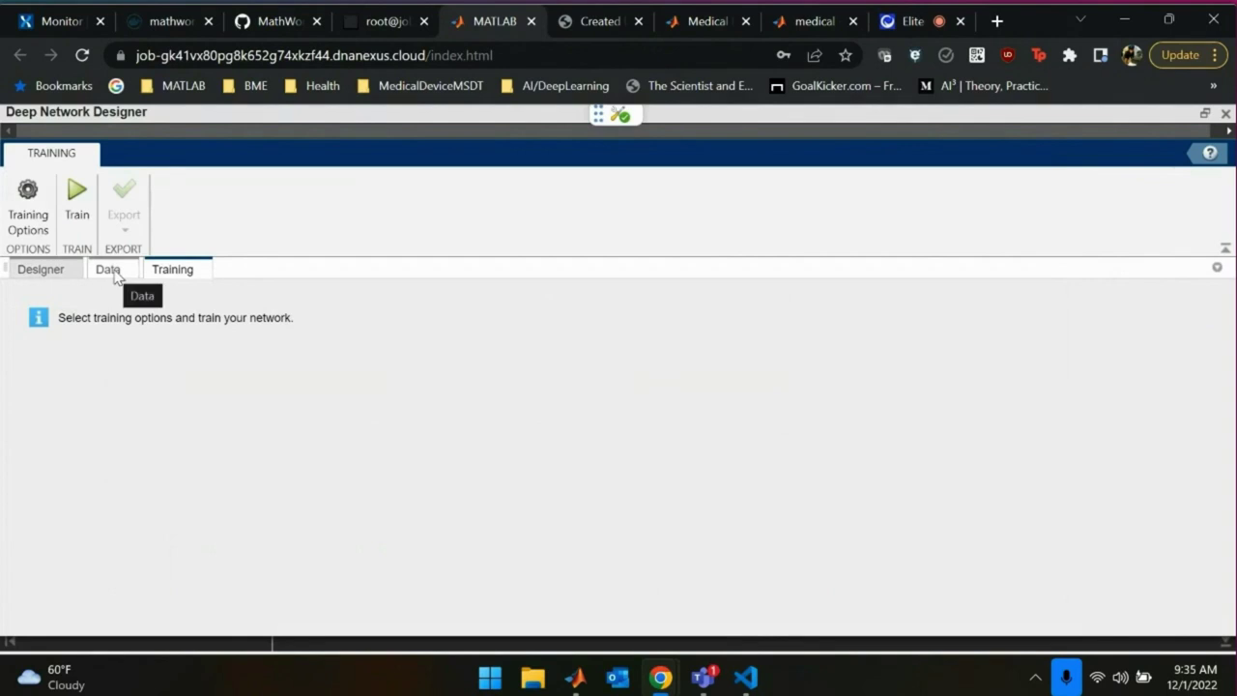
click(37, 230)
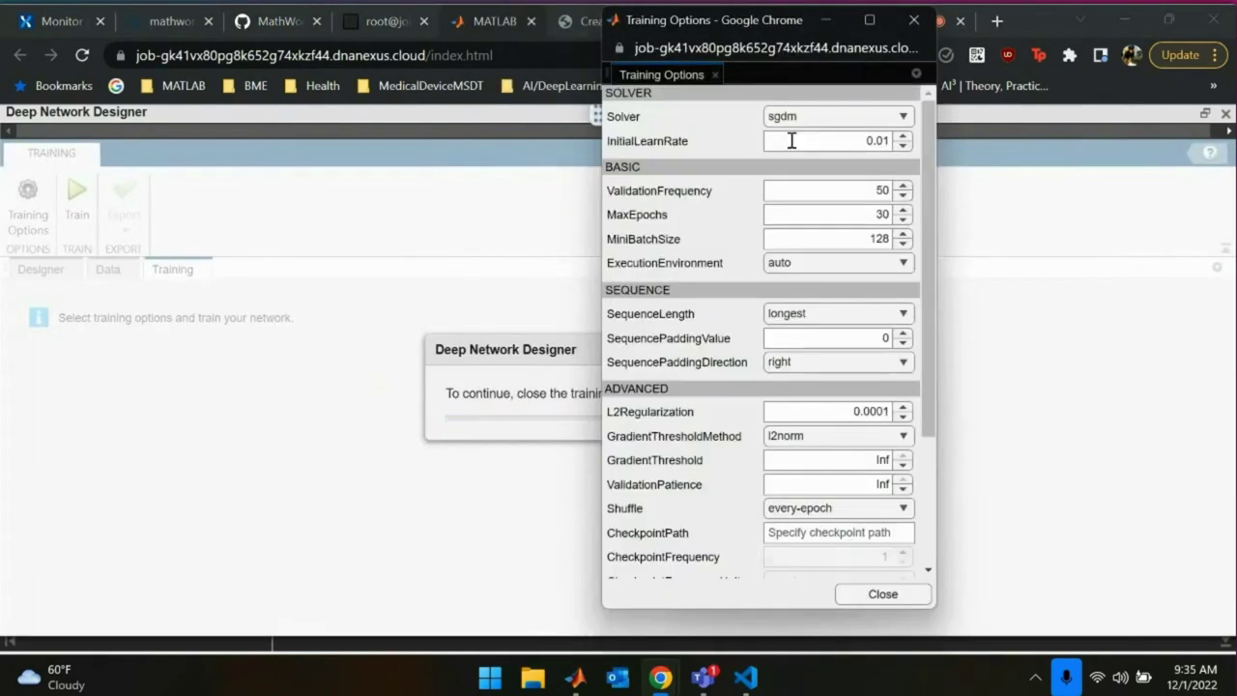
drag(930, 133, 925, 105)
mouse_move(928, 124)
mouse_down()
mouse_move(925, 248)
mouse_move(921, 100)
mouse_up()
drag(839, 141, 923, 161)
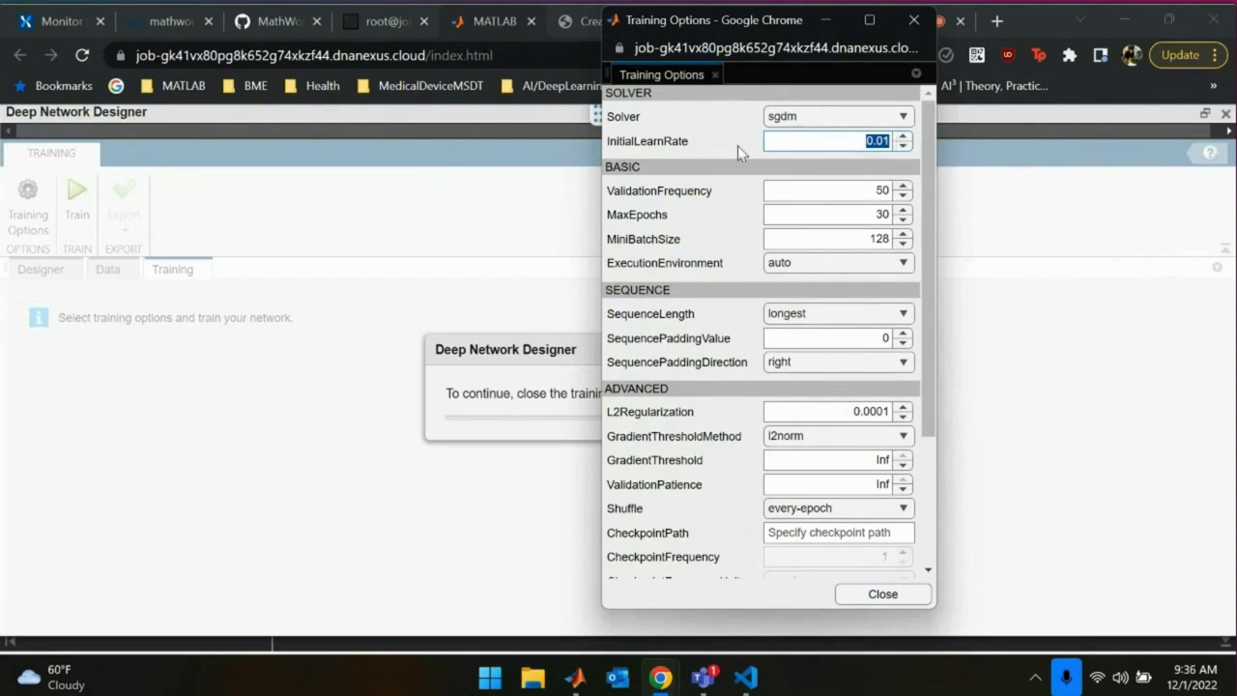
click(849, 145)
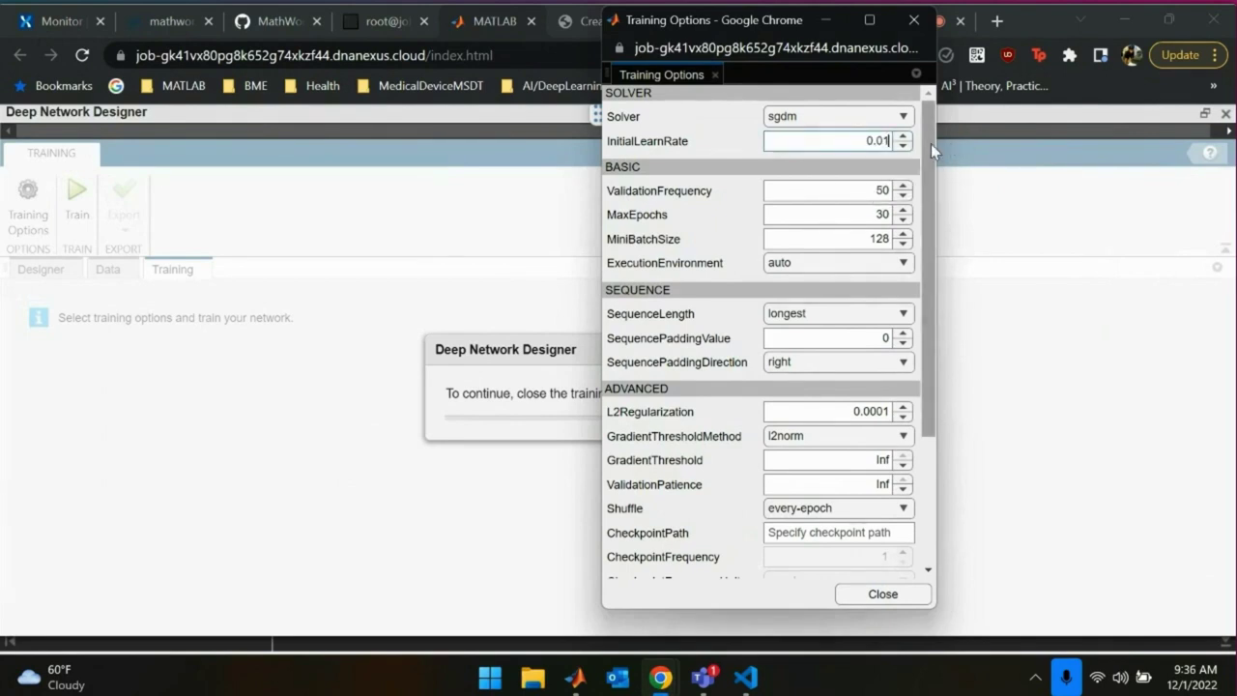
drag(928, 143, 958, 323)
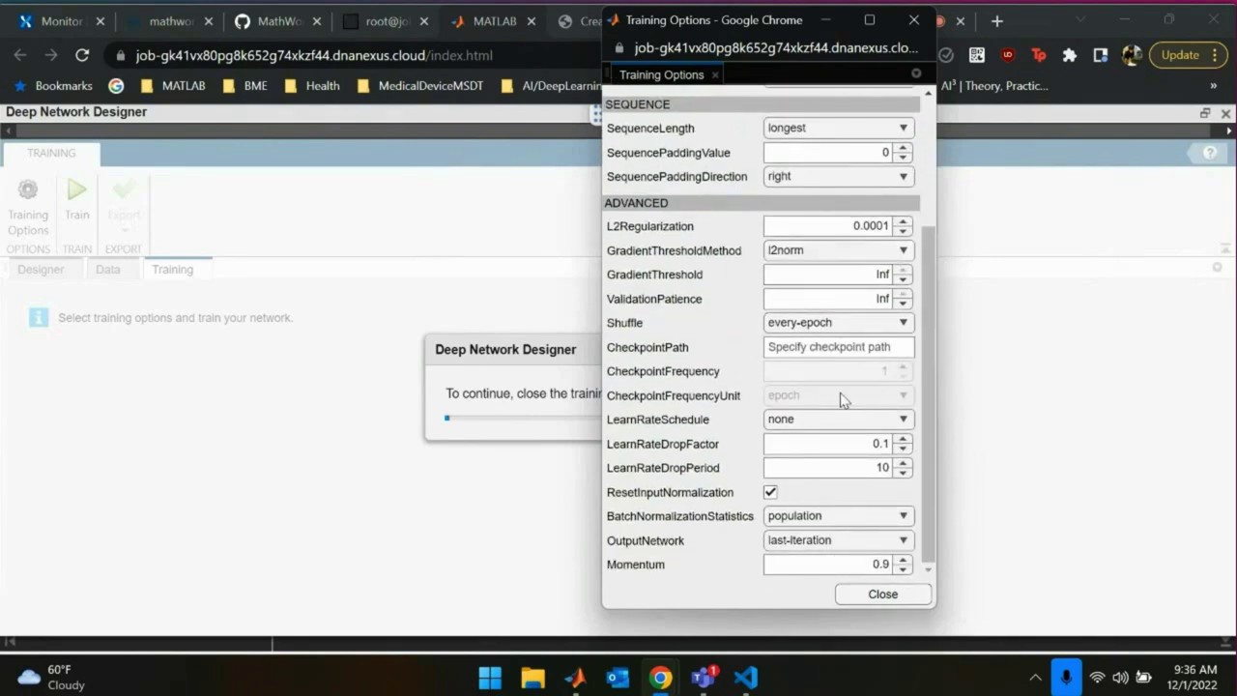
scroll(841, 401, up, 4)
click(843, 268)
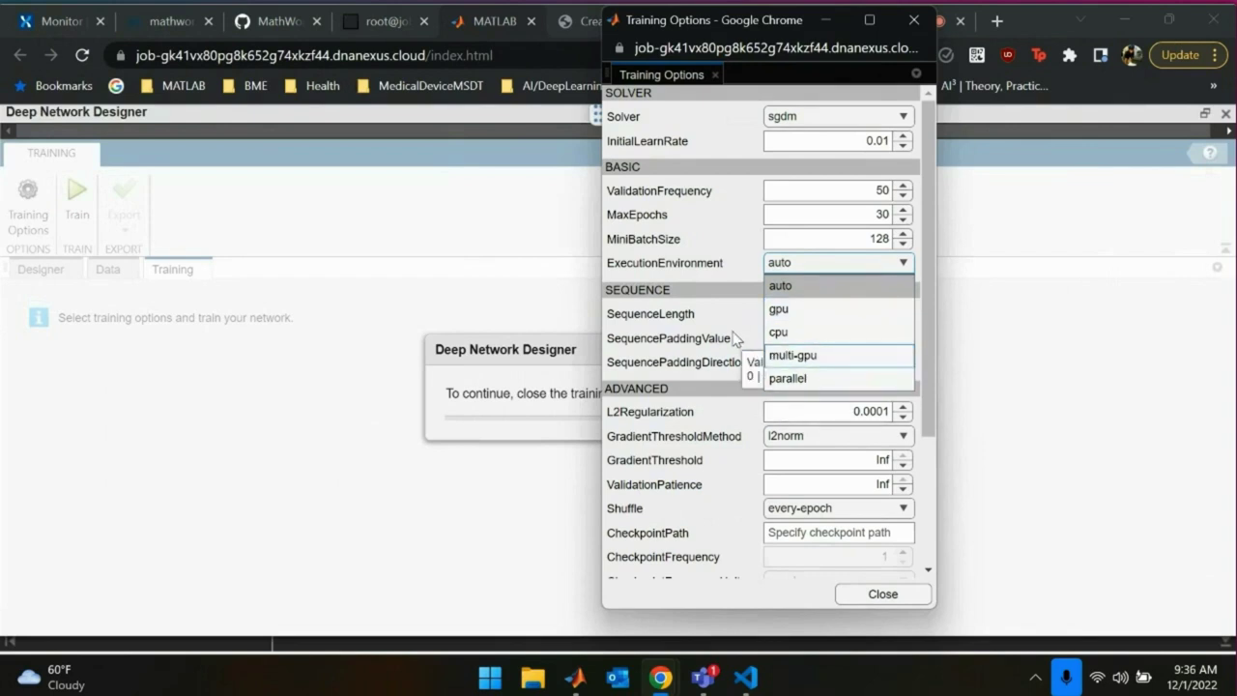
Close the training options with their current settings and start training the network.
click(887, 594)
click(886, 594)
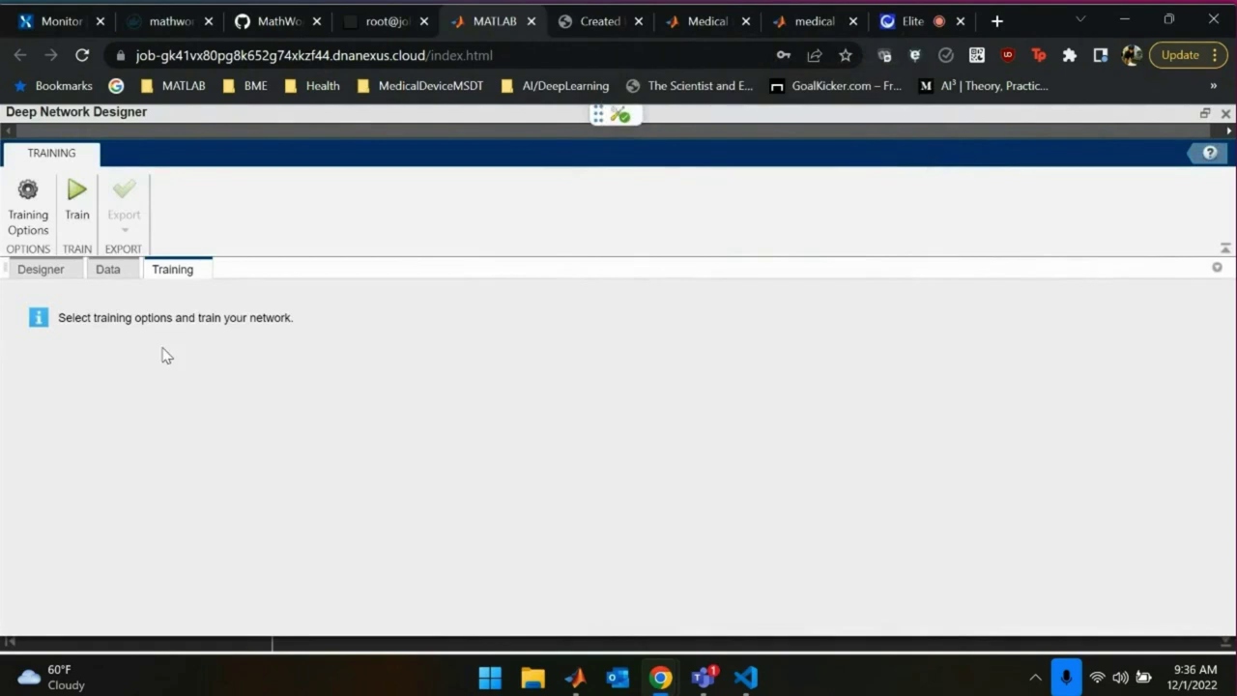
click(71, 193)
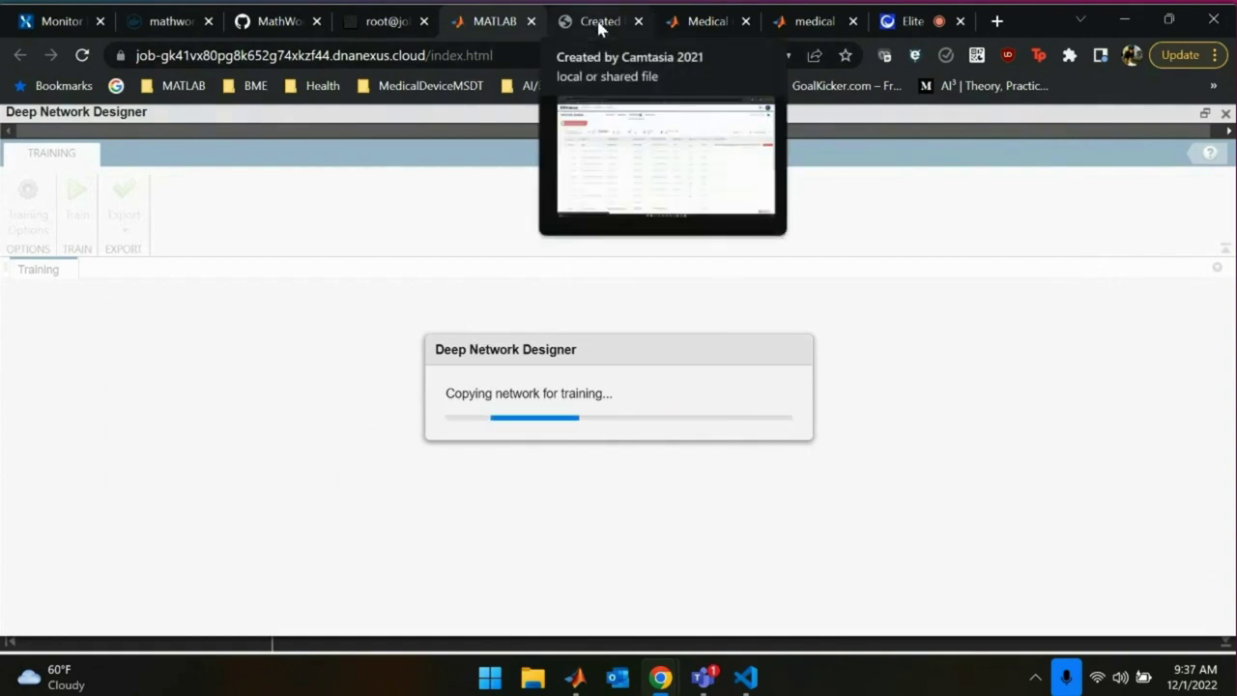
Switch to the Medical Imaging Toolbox examples page in the MathWorks Help Center and browse its example categories.
click(707, 16)
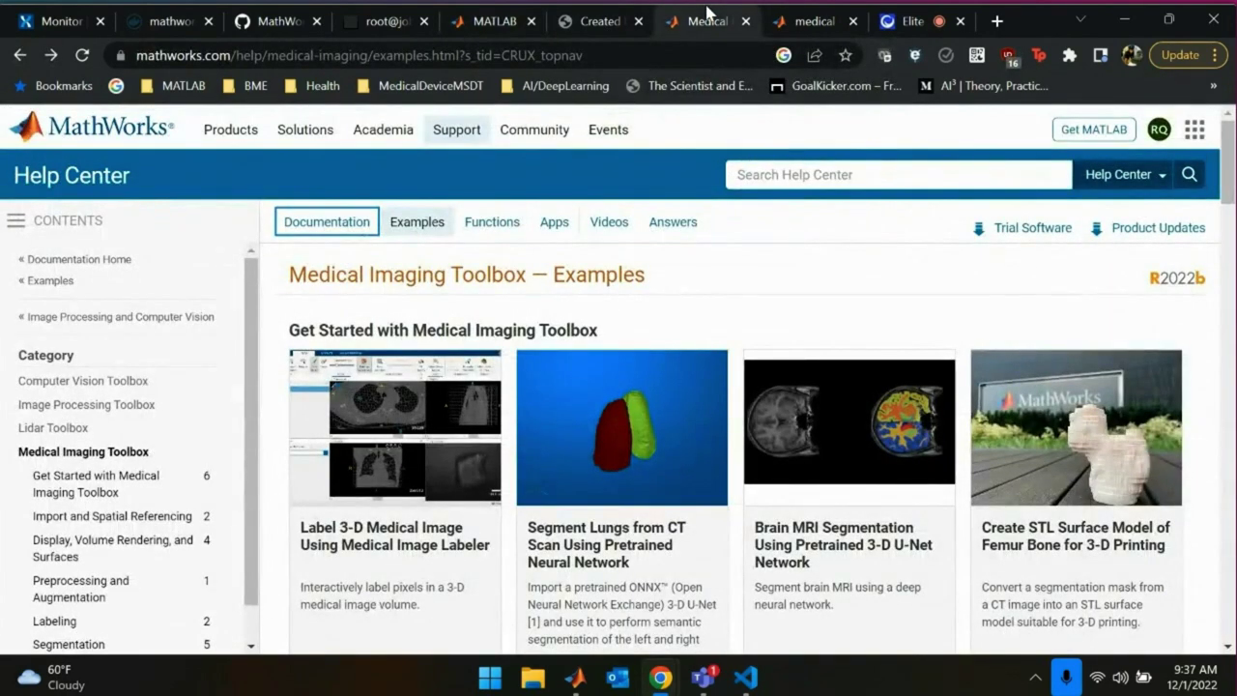
click(480, 16)
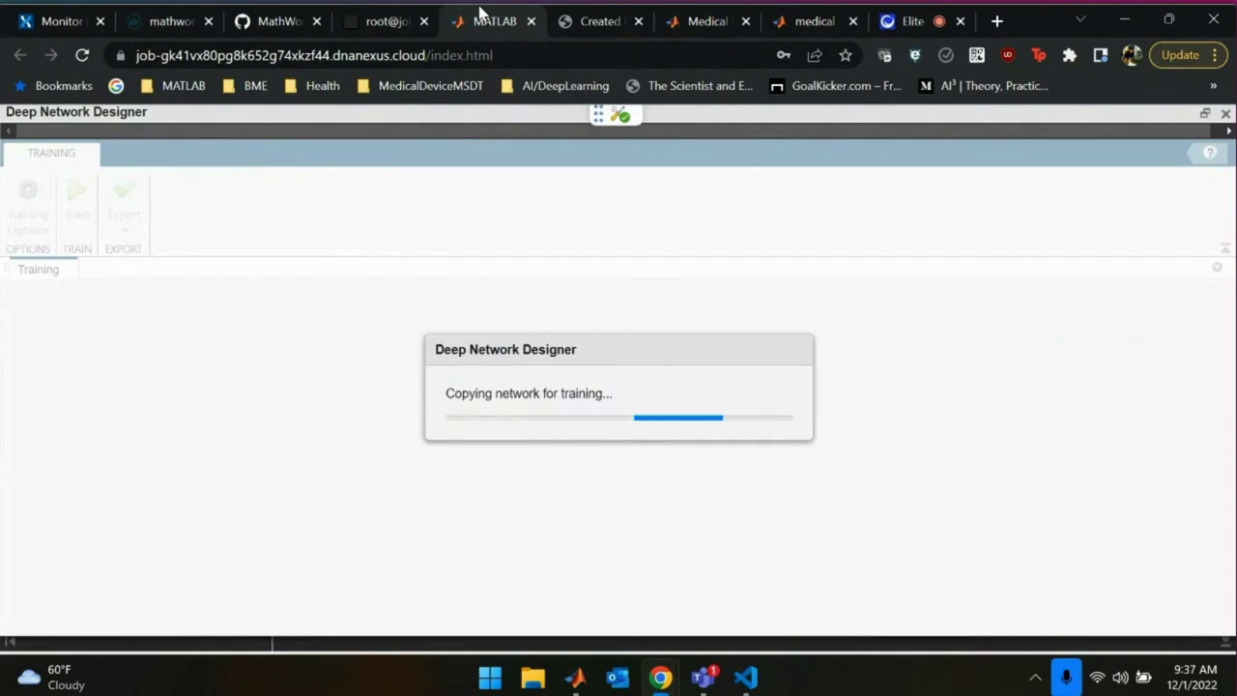
click(709, 13)
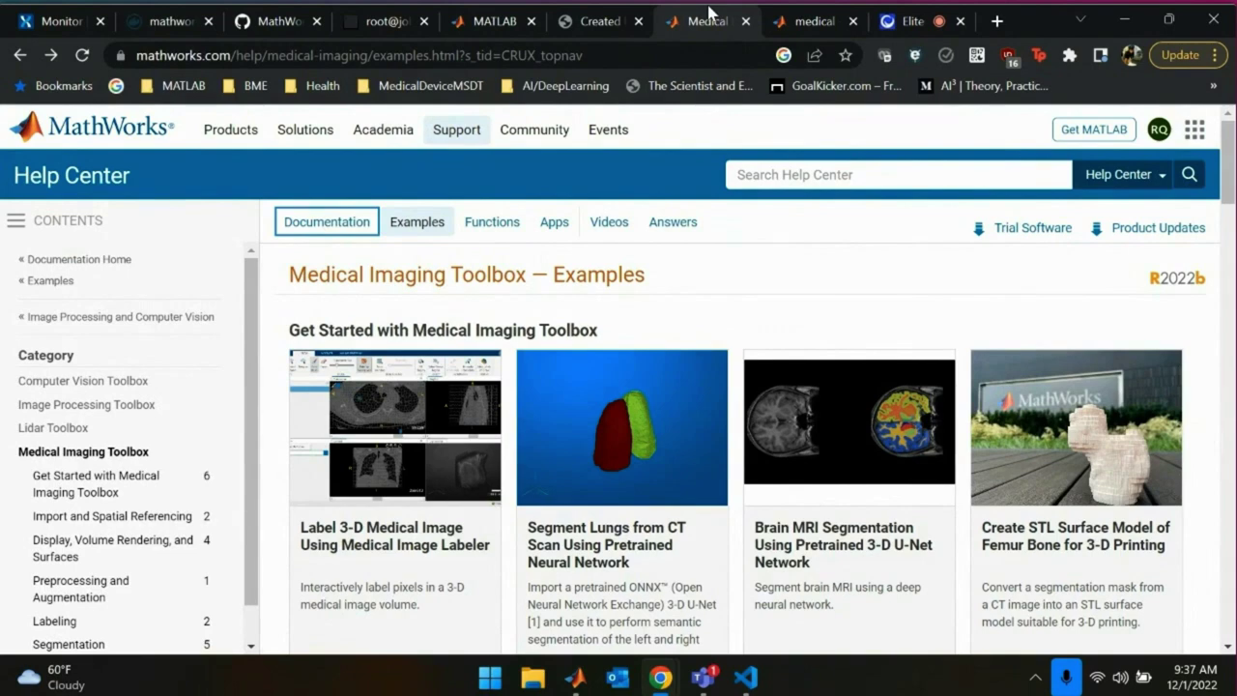
scroll(595, 274, down, 1)
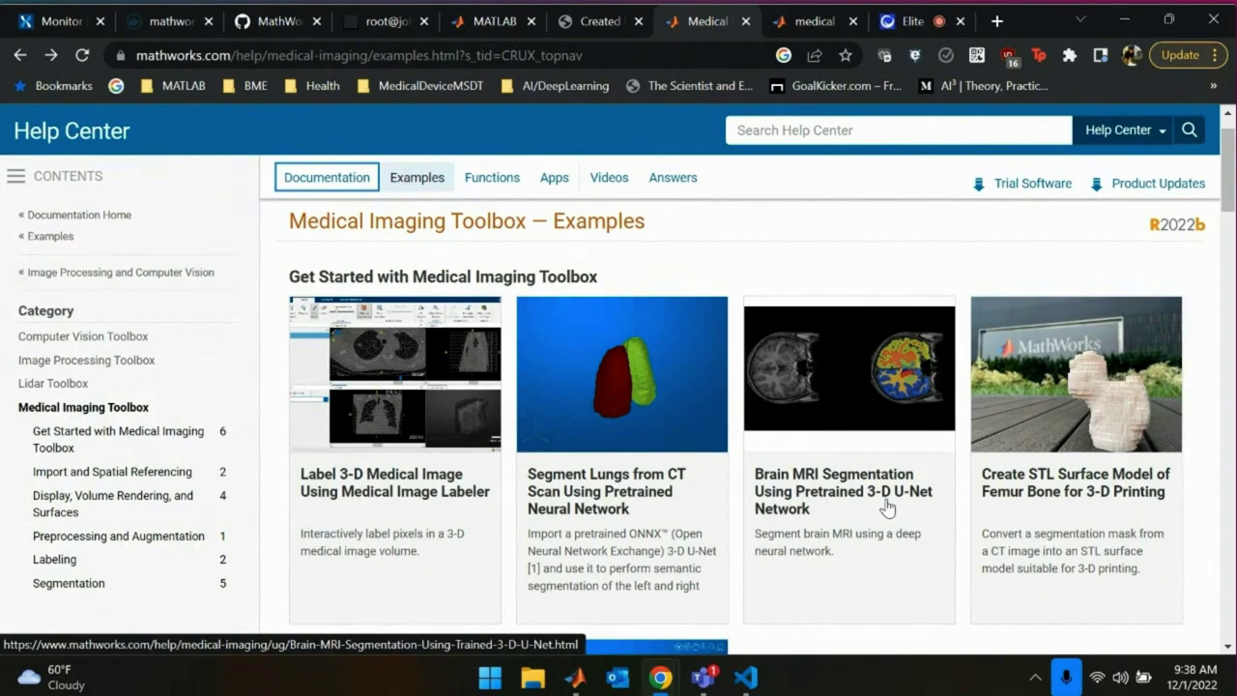
scroll(887, 508, down, 1)
scroll(887, 509, up, 1)
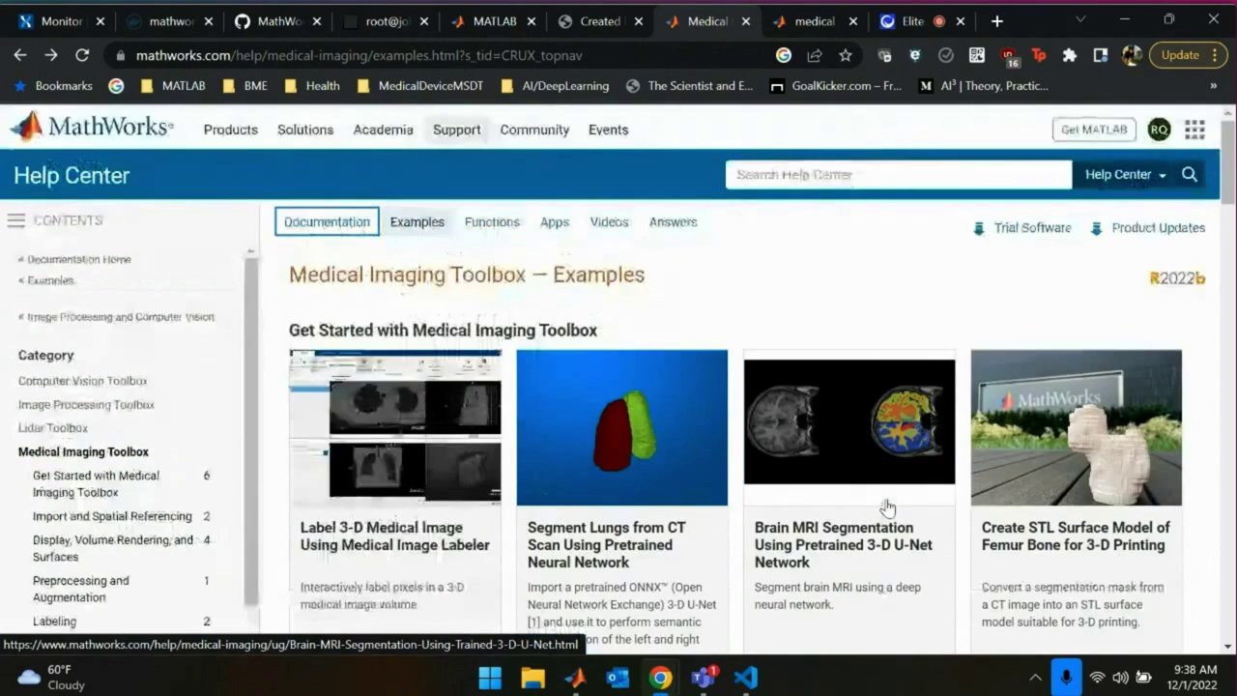
scroll(888, 509, down, 3)
scroll(887, 508, down, 2)
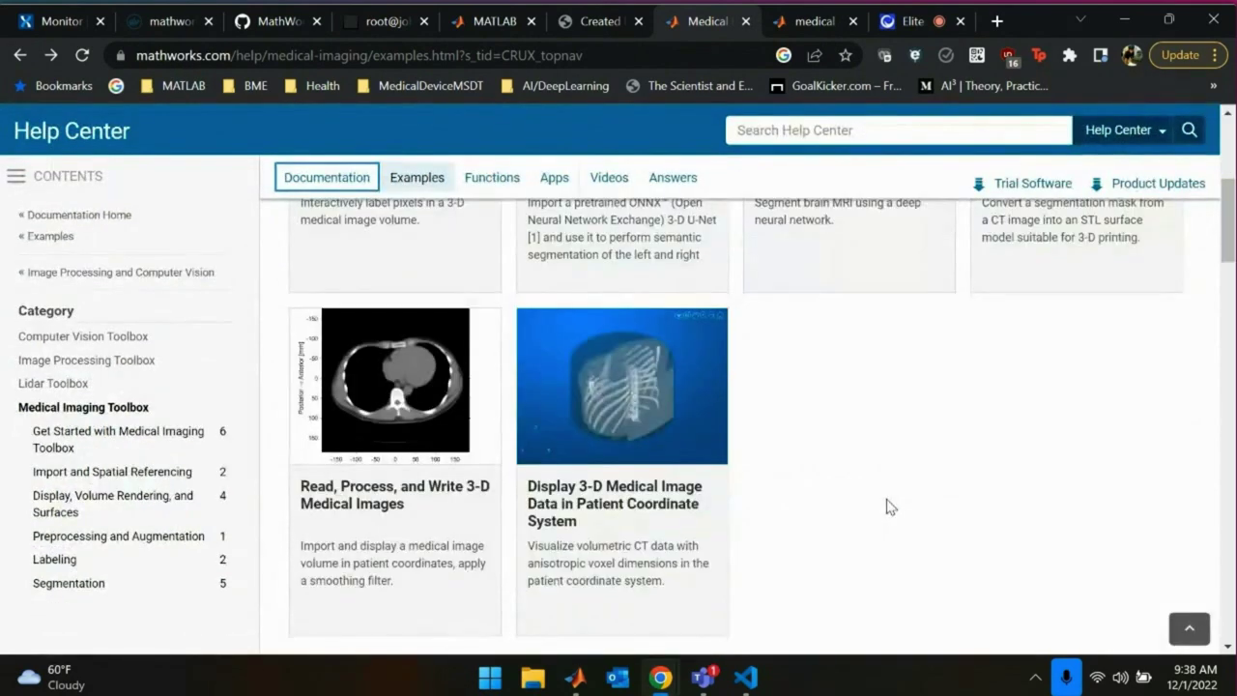
scroll(888, 507, up, 5)
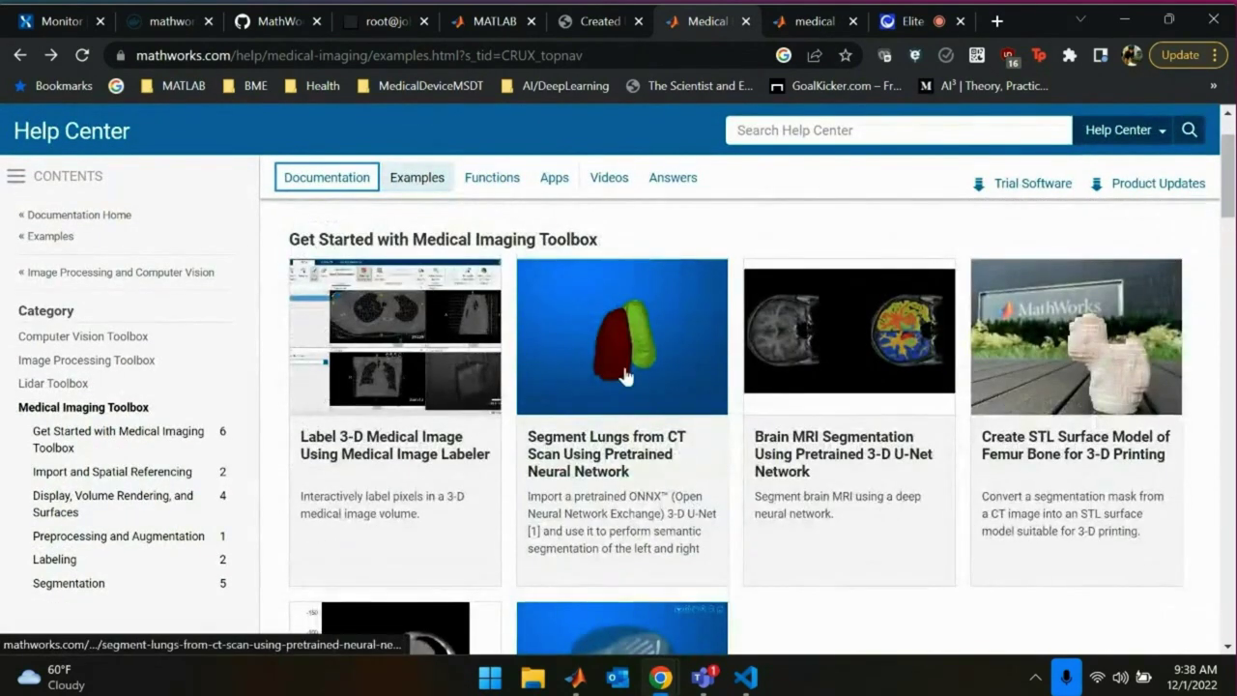
scroll(833, 364, down, 3)
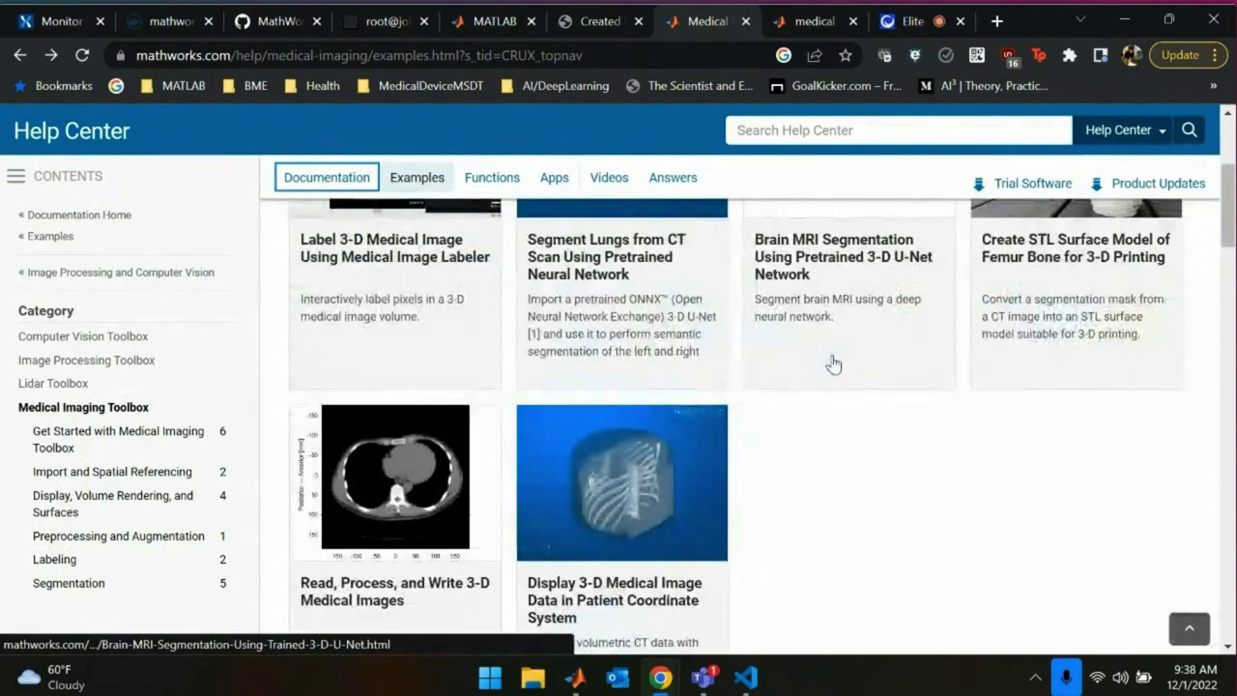
scroll(835, 363, down, 3)
scroll(836, 364, down, 10)
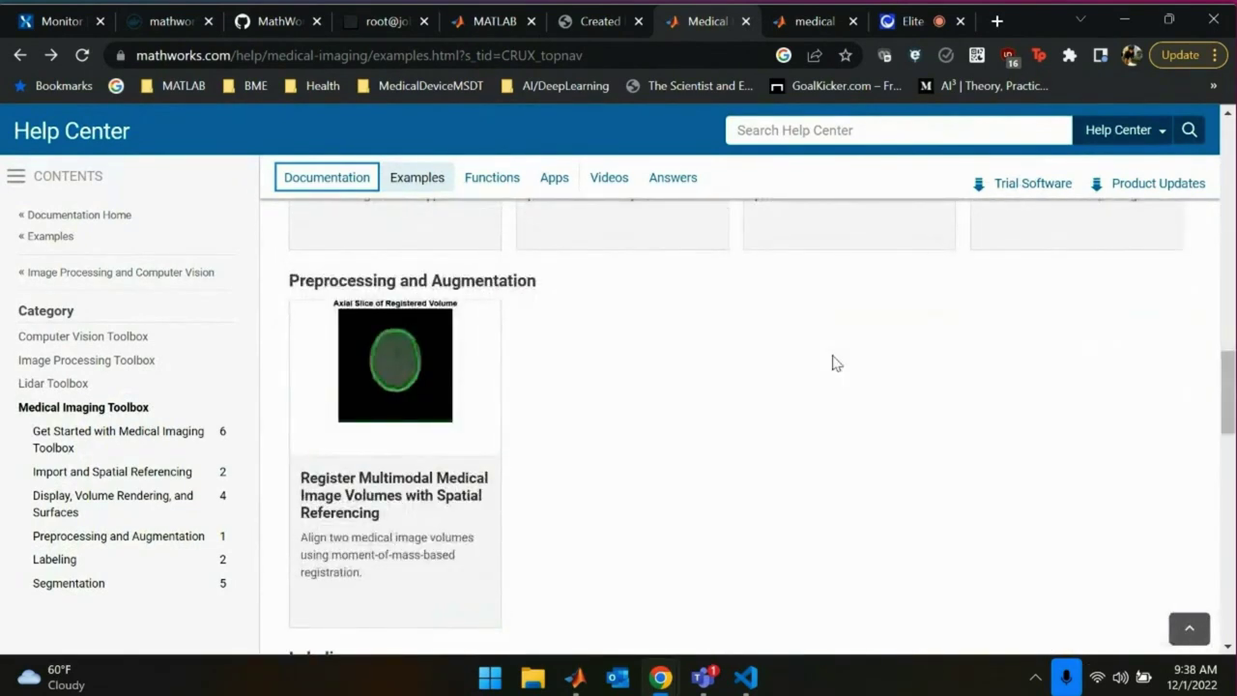
scroll(836, 363, up, 8)
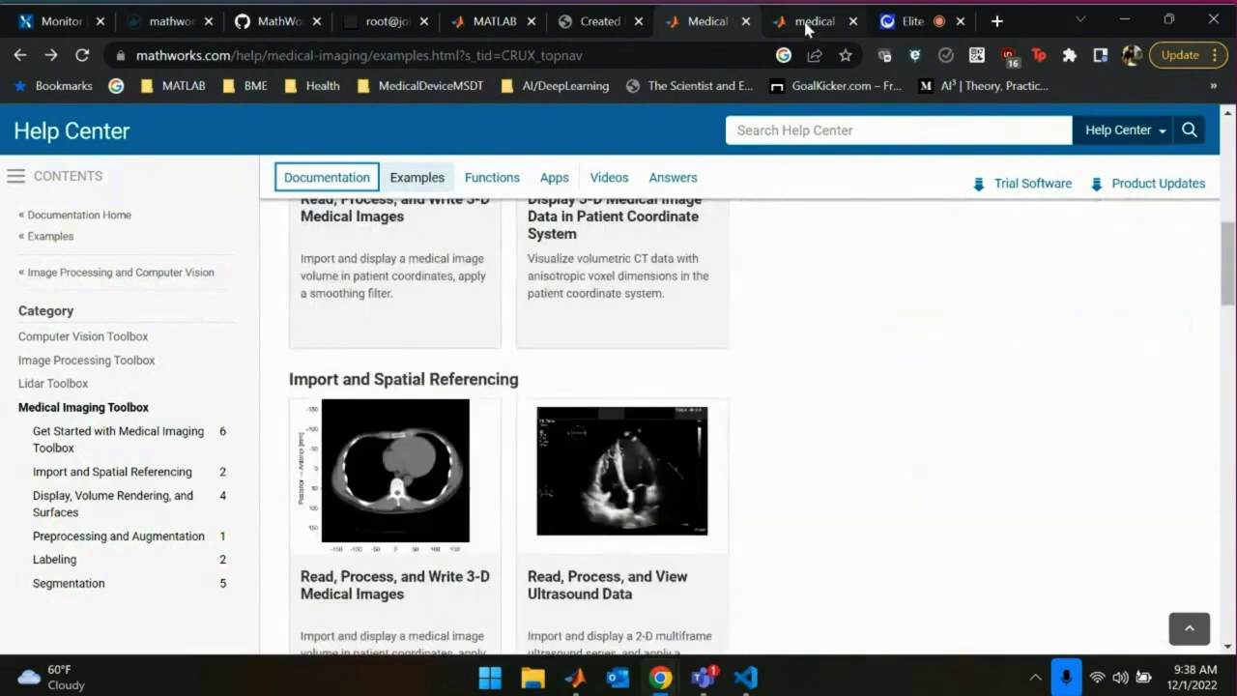
Switch to the Help Center search results for "medical" and look through the listed examples.
click(806, 25)
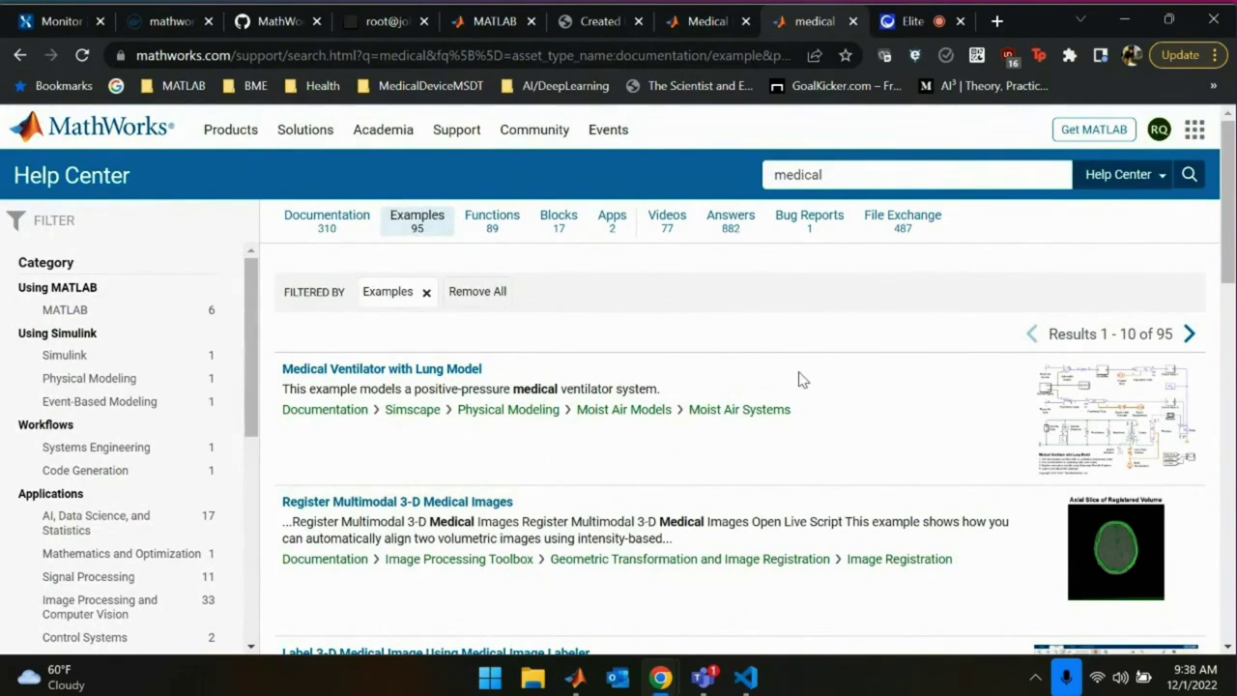
scroll(802, 378, down, 1)
scroll(800, 379, down, 5)
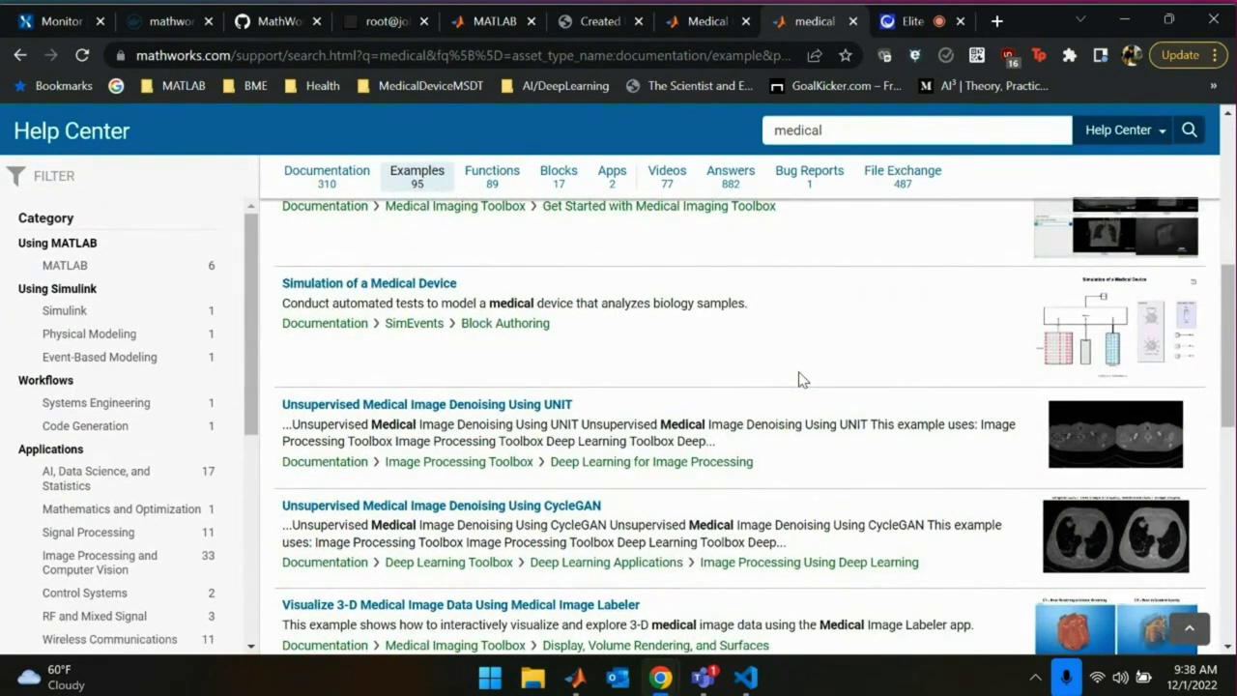
scroll(801, 379, up, 6)
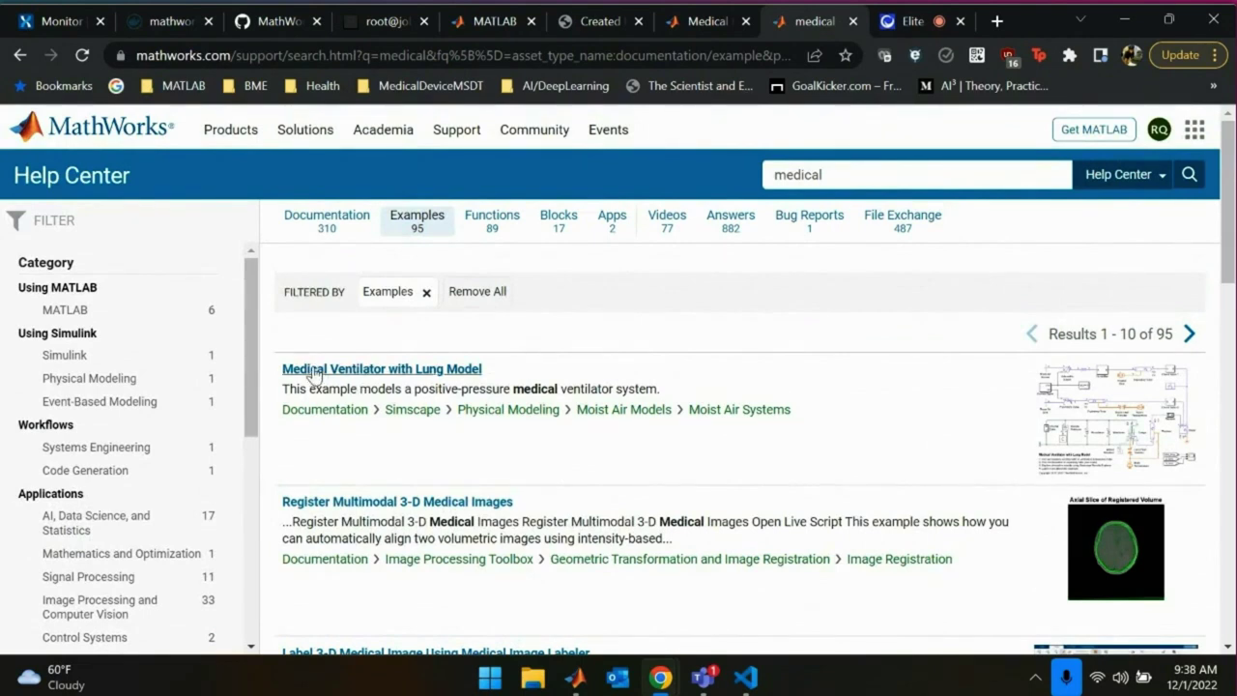
scroll(588, 279, down, 4)
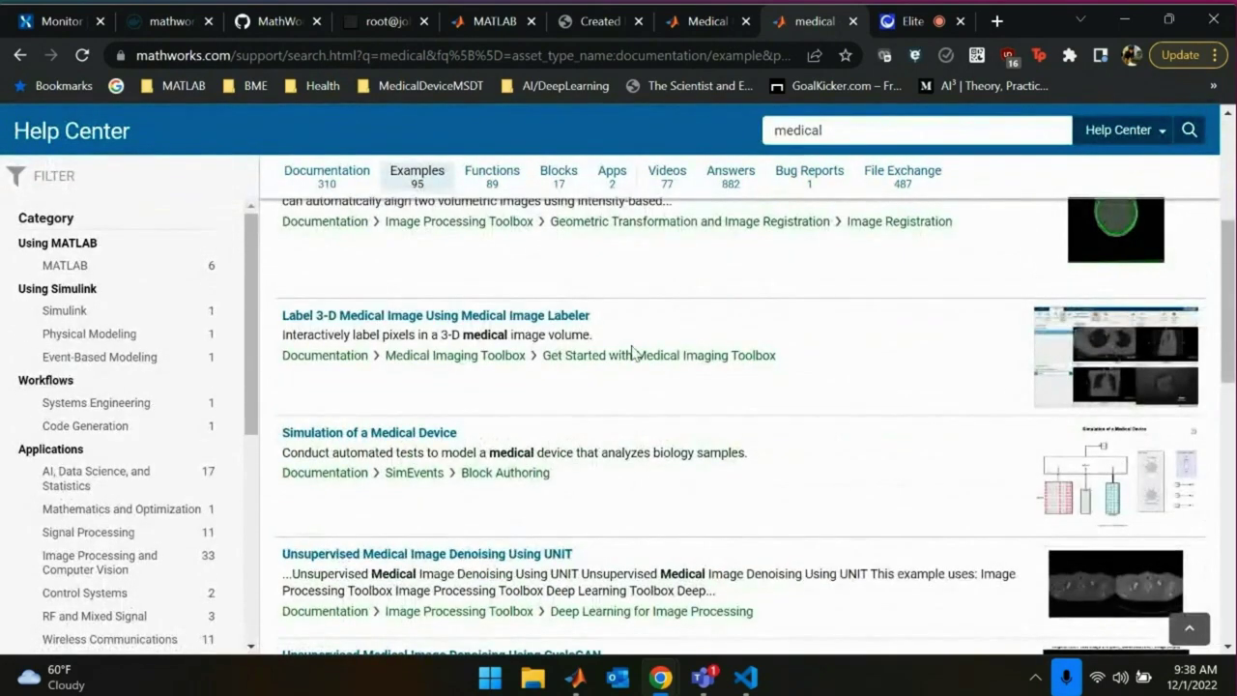
scroll(629, 354, up, 1)
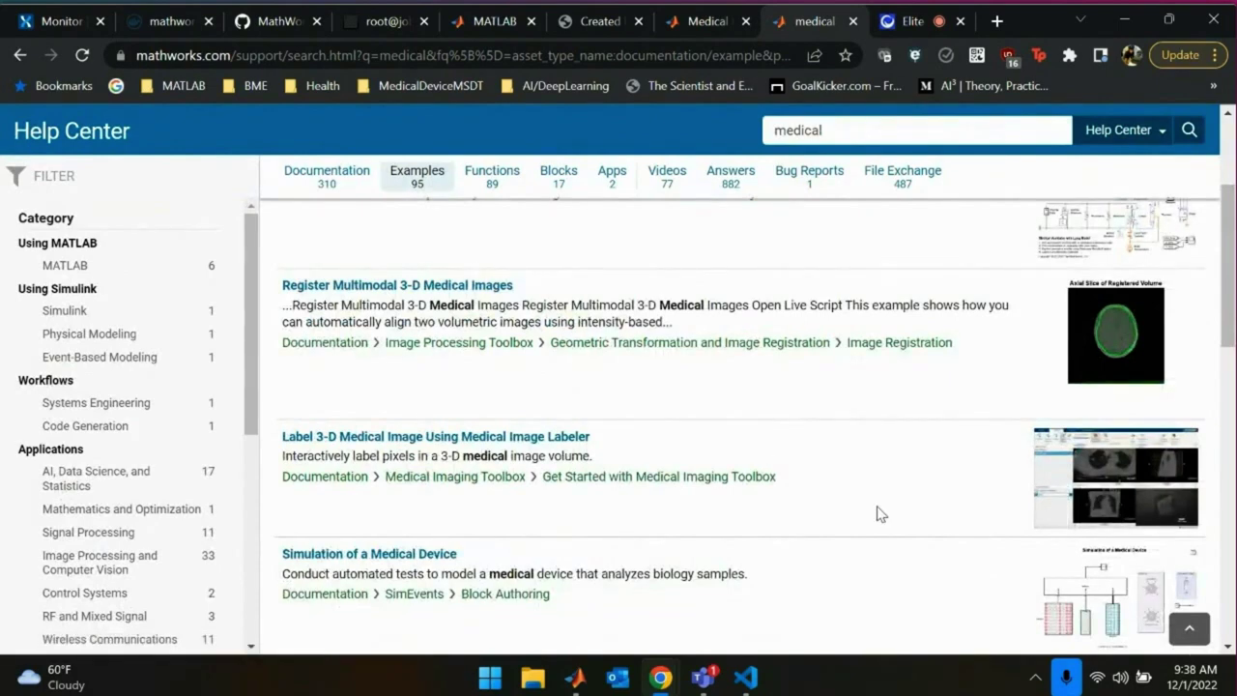
scroll(881, 515, down, 2)
scroll(880, 510, down, 5)
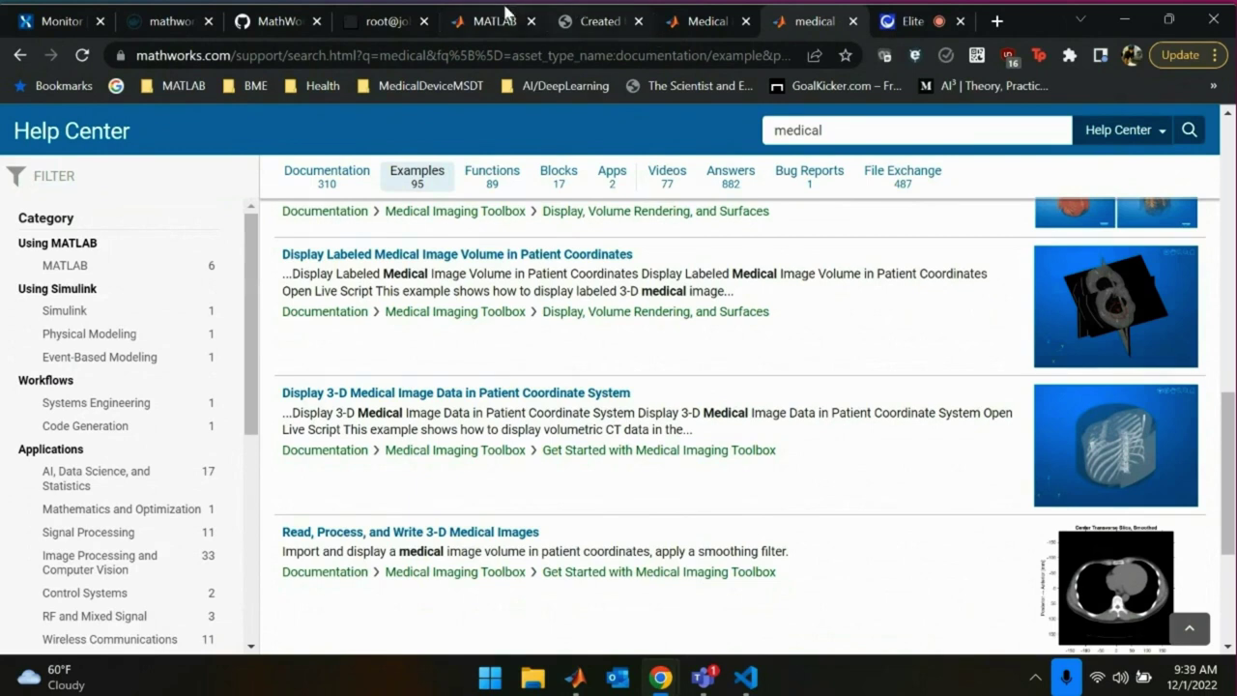
Check the training progress in Deep Network Designer, and switch to the Elite browser tab.
click(499, 16)
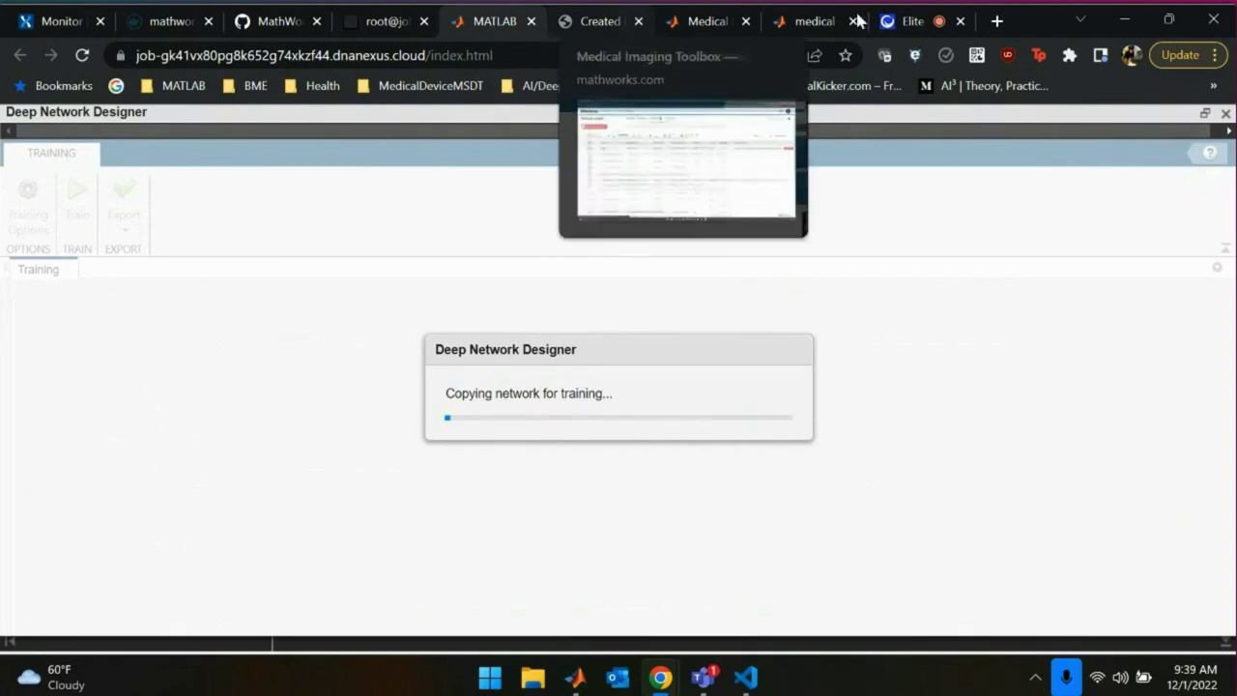
click(920, 14)
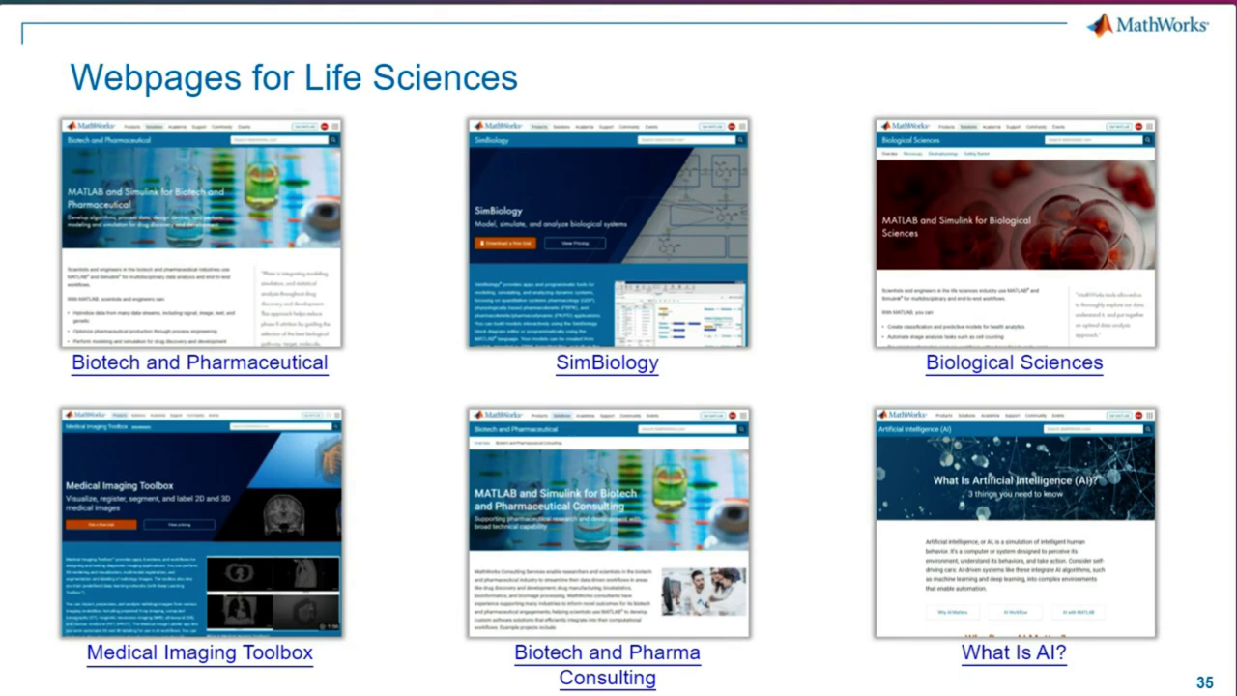
key(Right)
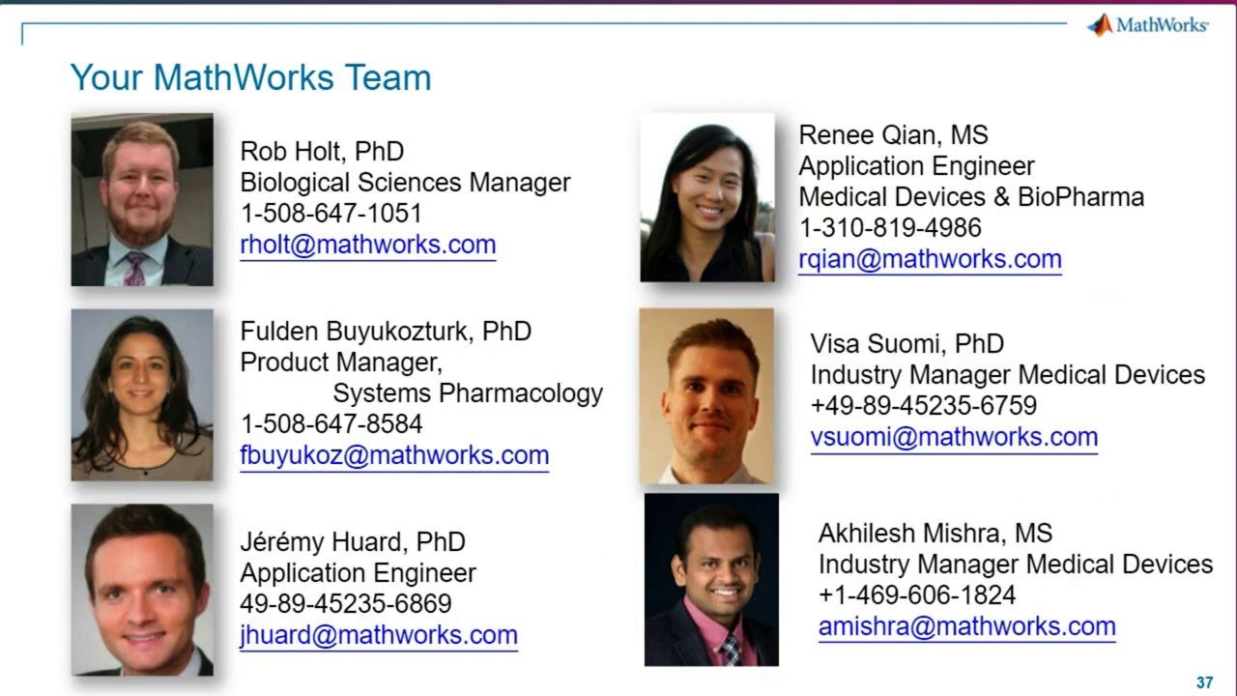
key(Right)
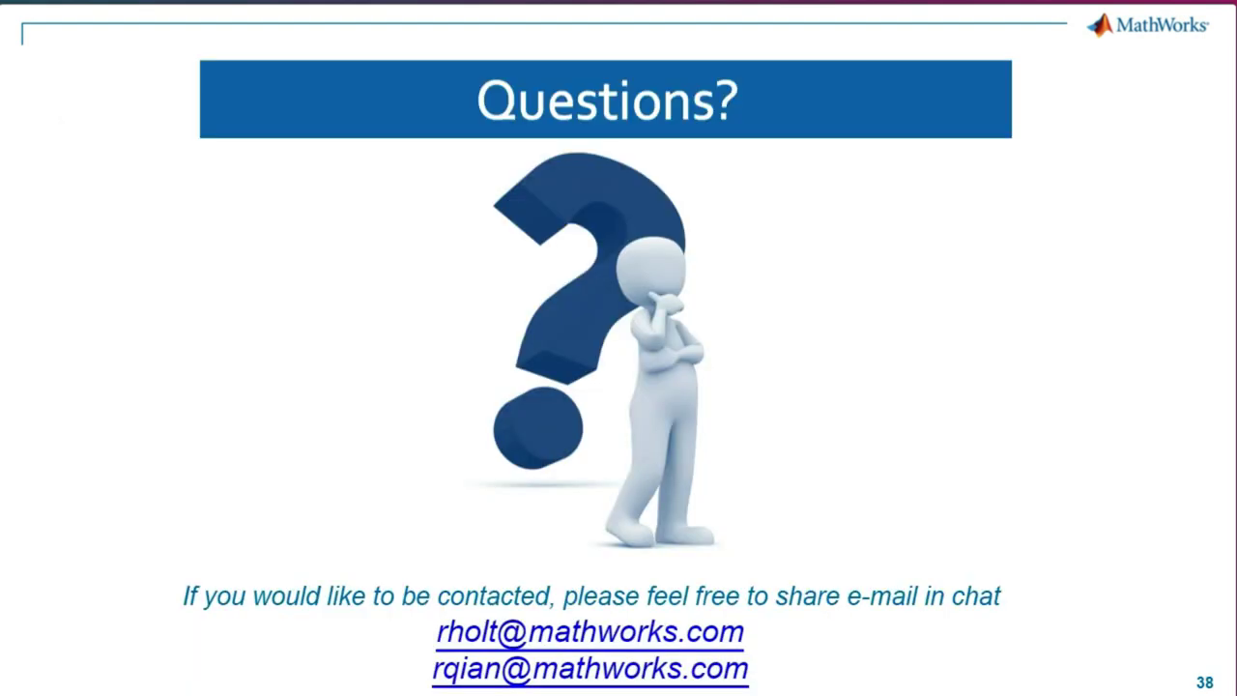